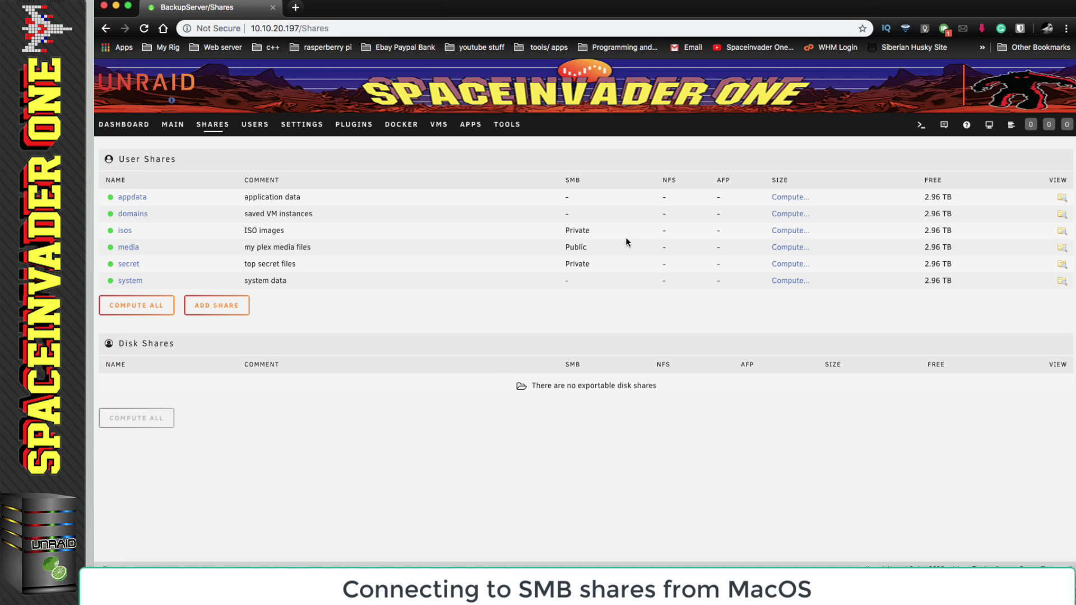
Step: Browse the contents of the media user share, return to the shares list, and minimize the browser window
left_click(1060, 249)
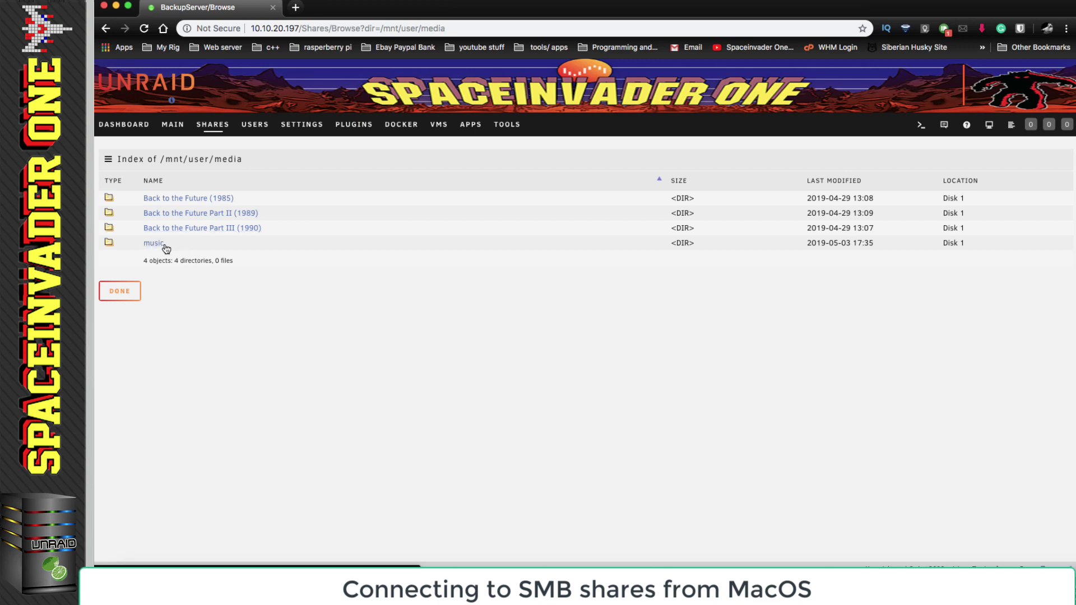
left_click(130, 297)
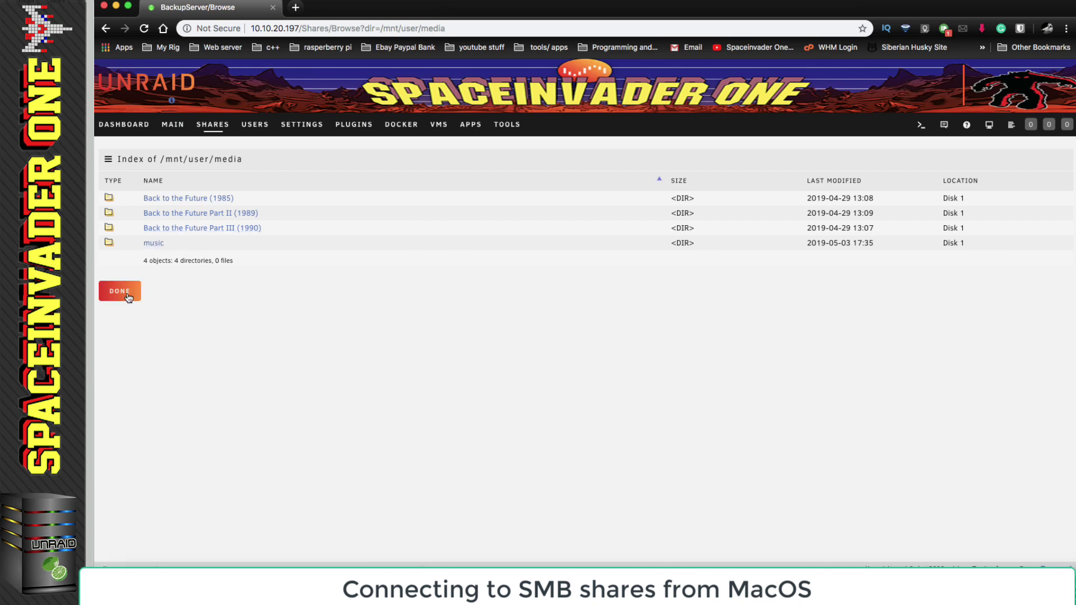
left_click(116, 6)
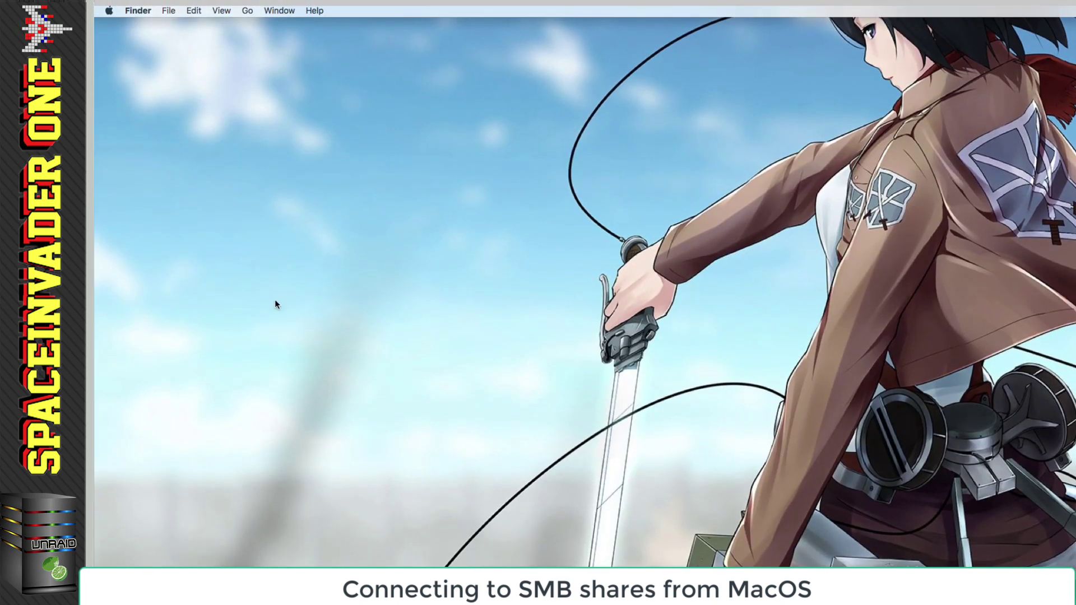
Step: Review the Finder preferences for showing connected servers on the desktop and in the sidebar, leaving the settings as they are
left_click(133, 10)
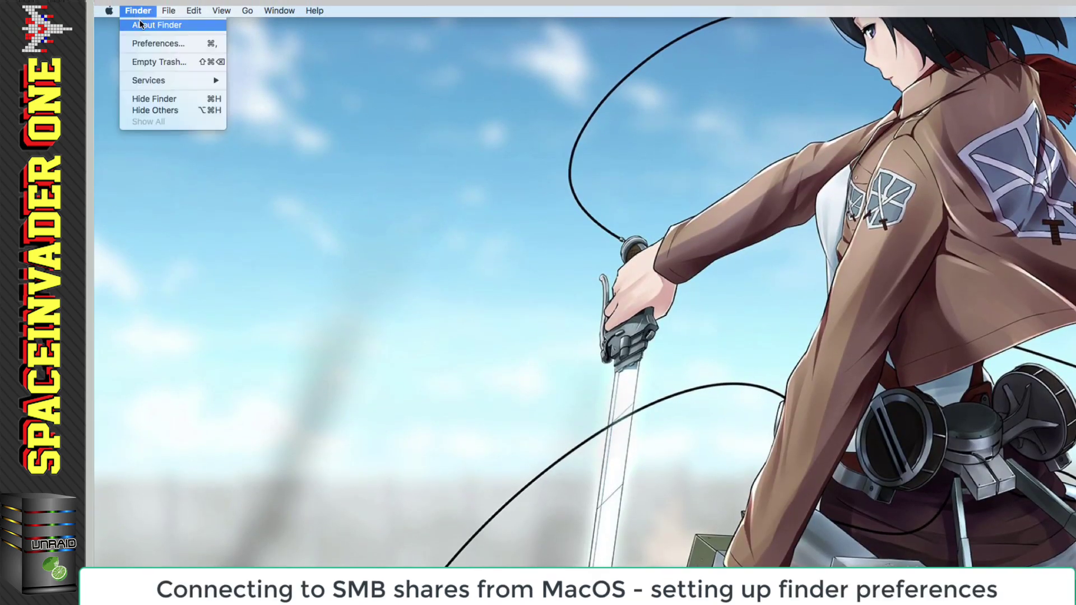
left_click(150, 45)
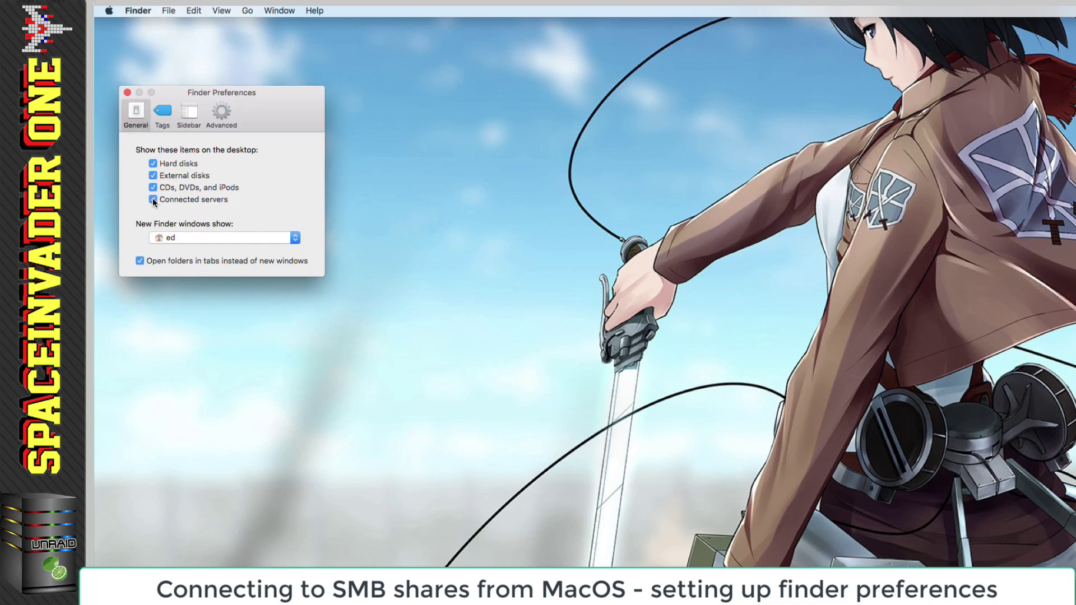
left_click(191, 116)
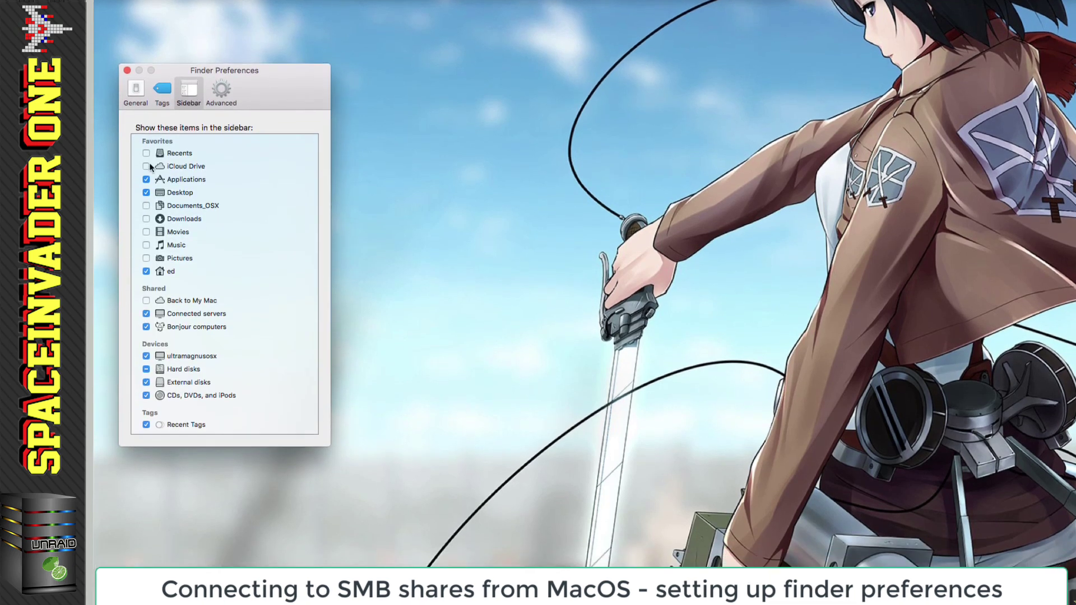
left_click(127, 92)
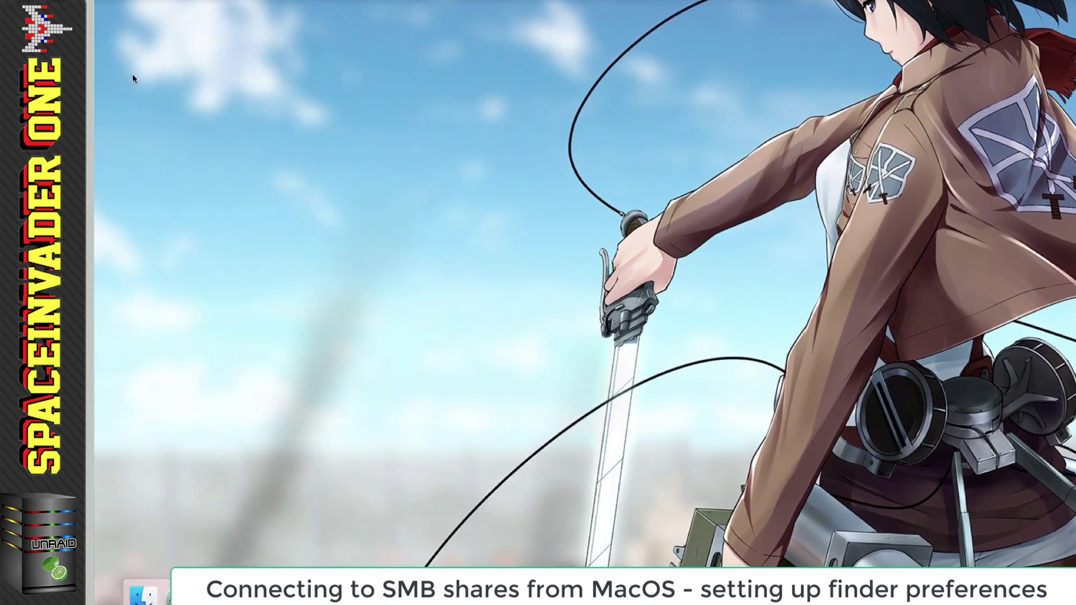
Step: Open the public media share on BackupServer from a new Finder window
left_click(139, 596)
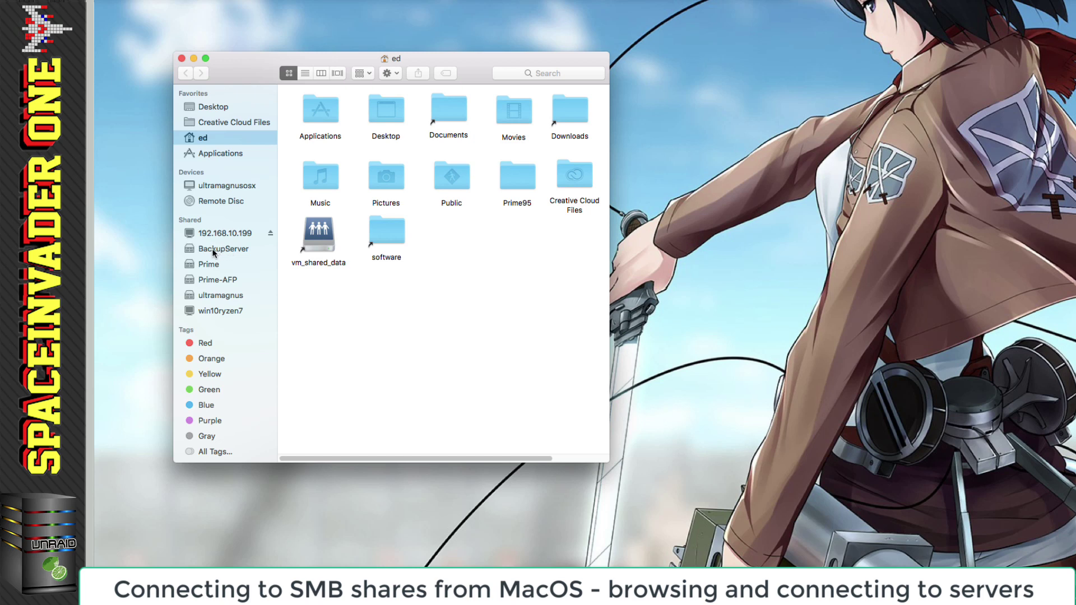
left_click(212, 248)
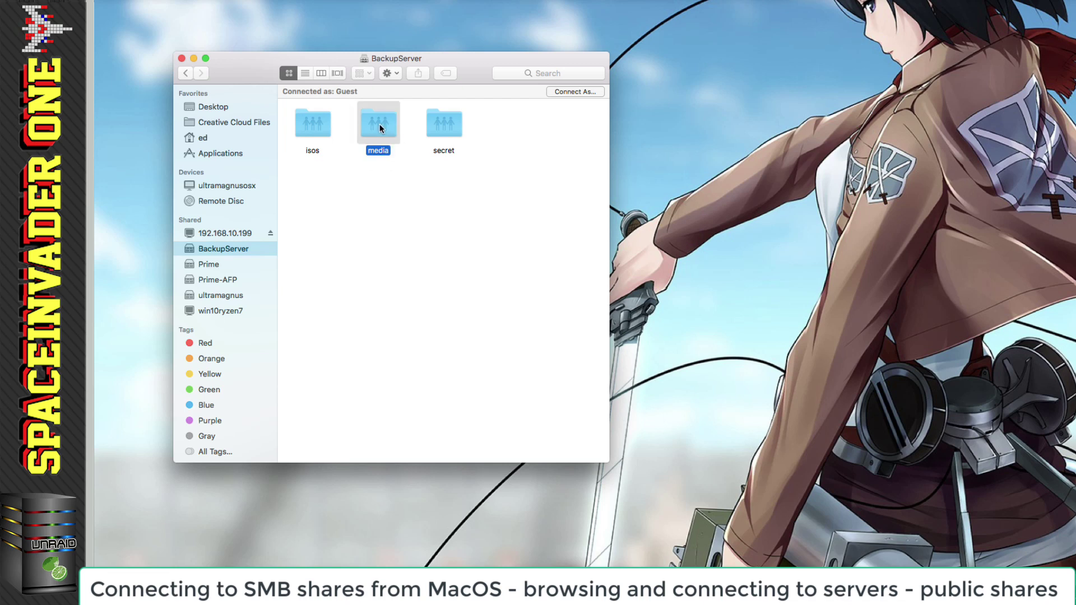
double_click(379, 124)
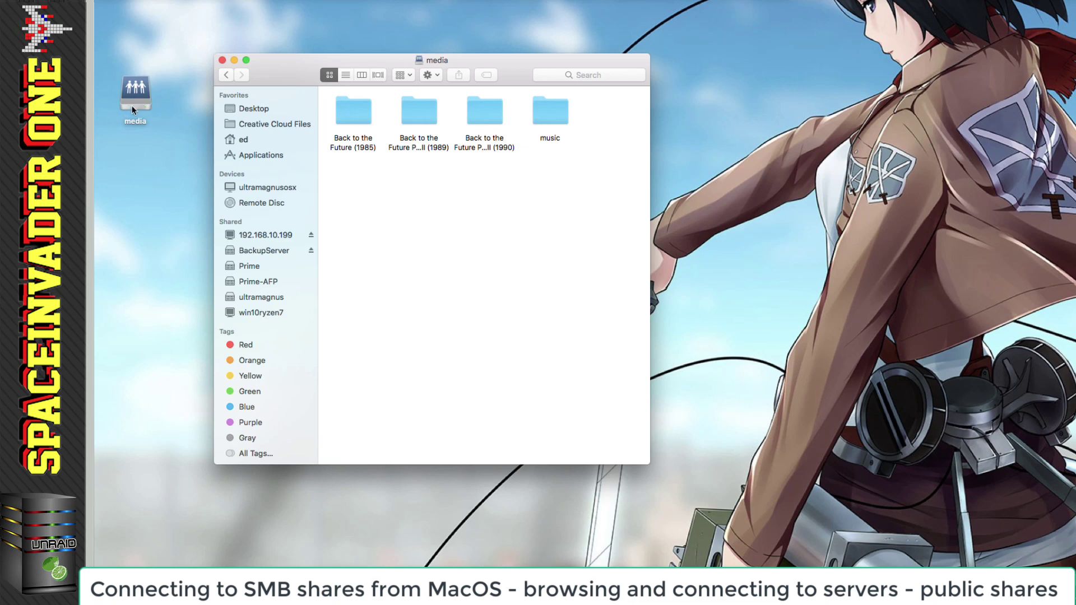
Step: Look through the media share's folders, open Back to the Future (1985), and preview poster.jpg
left_click(358, 116)
left_click(414, 113)
left_click(474, 115)
left_click(546, 116)
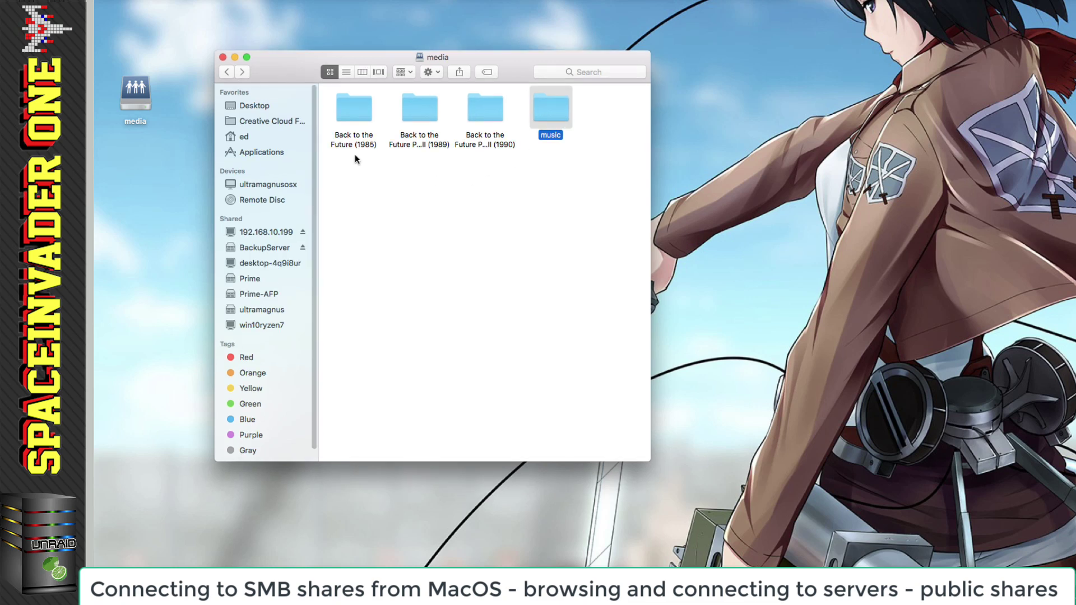
double_click(357, 113)
left_click_drag(486, 246, 486, 246)
key("space")
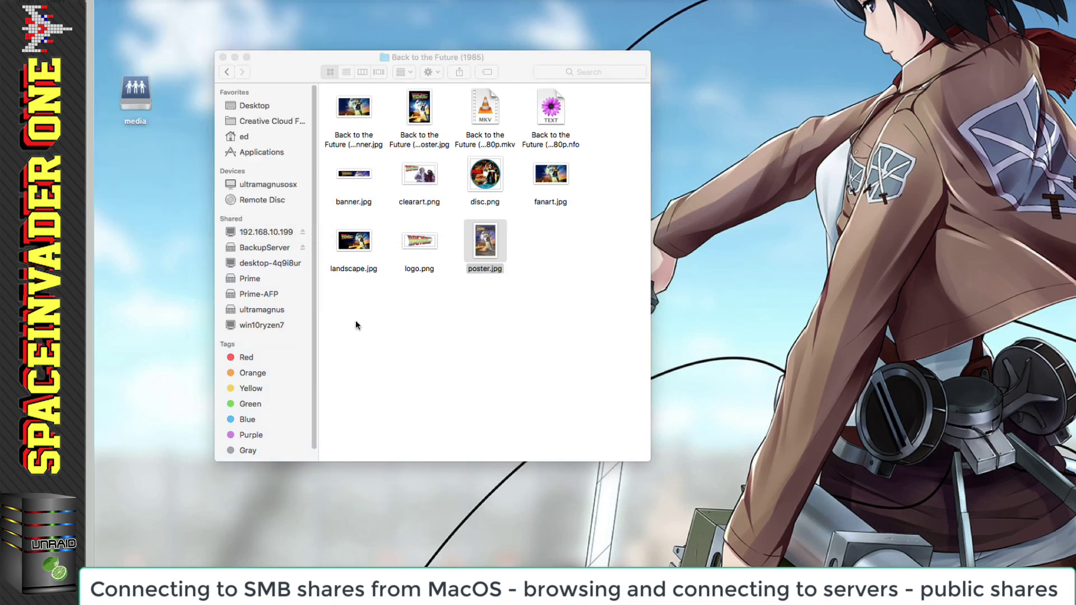
right_click(354, 319)
left_click(370, 325)
right_click(370, 324)
key("Escape")
key("Return")
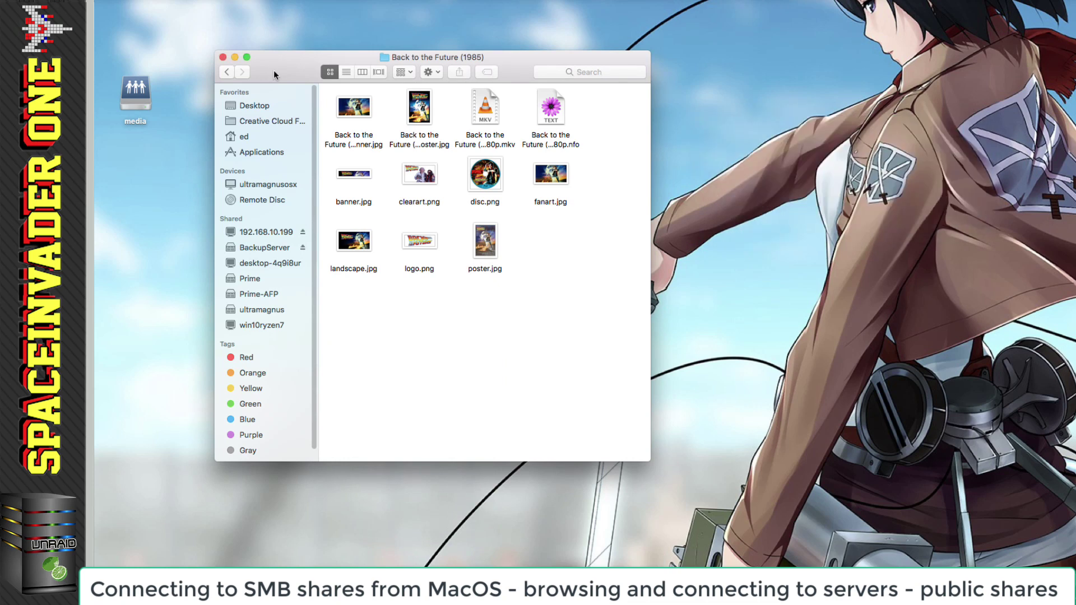
Step: Try to open the private secret share on BackupServer while connected as Guest
left_click(269, 246)
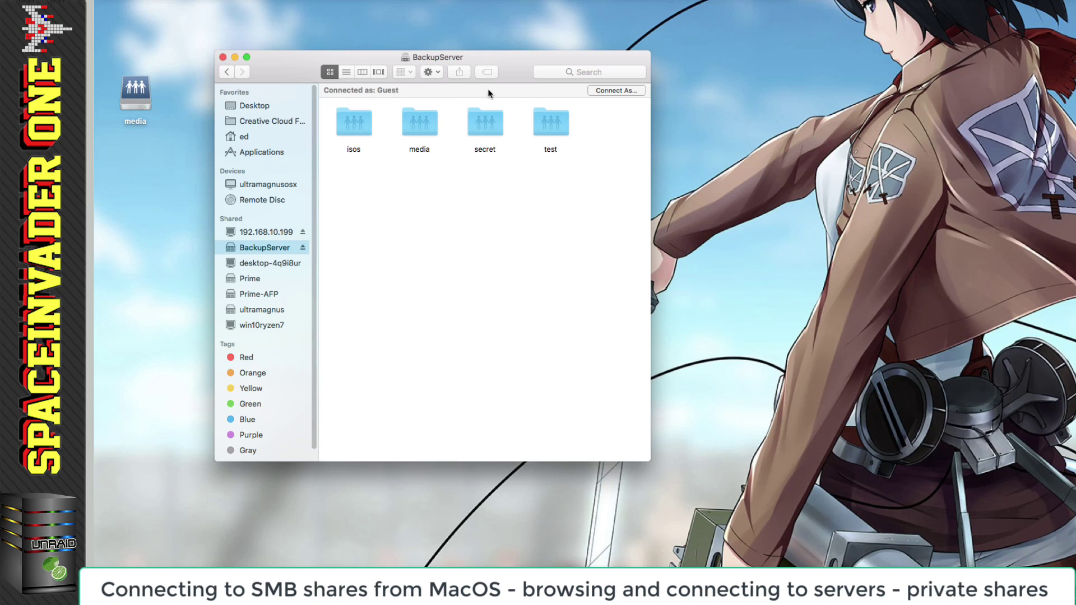
double_click(484, 122)
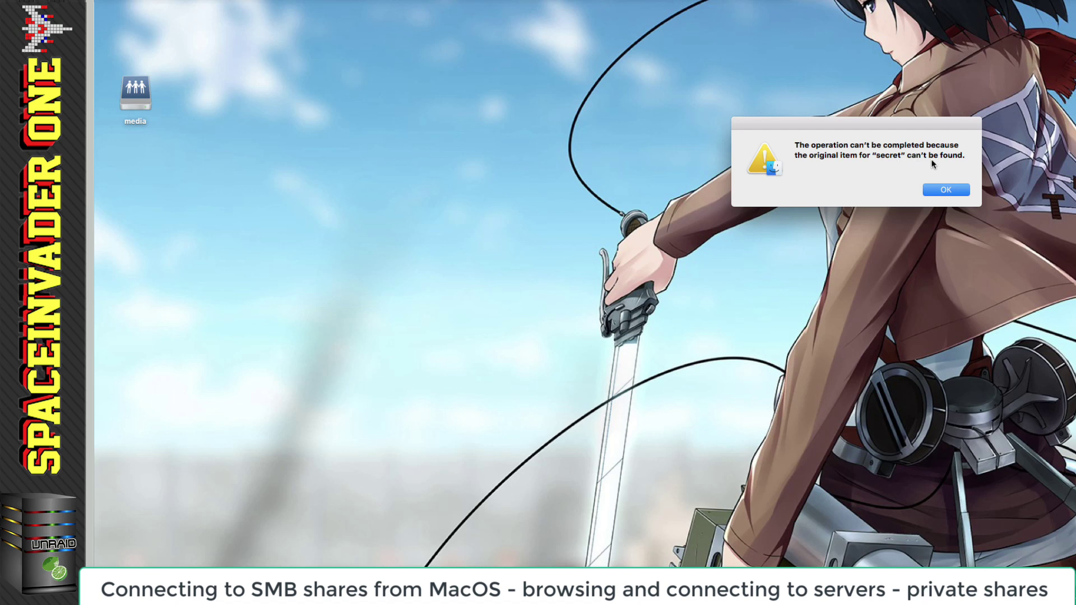
left_click(953, 190)
Step: Connect to BackupServer as a registered user, entering the account name and password and remembering the password in the keychain
left_click(144, 585)
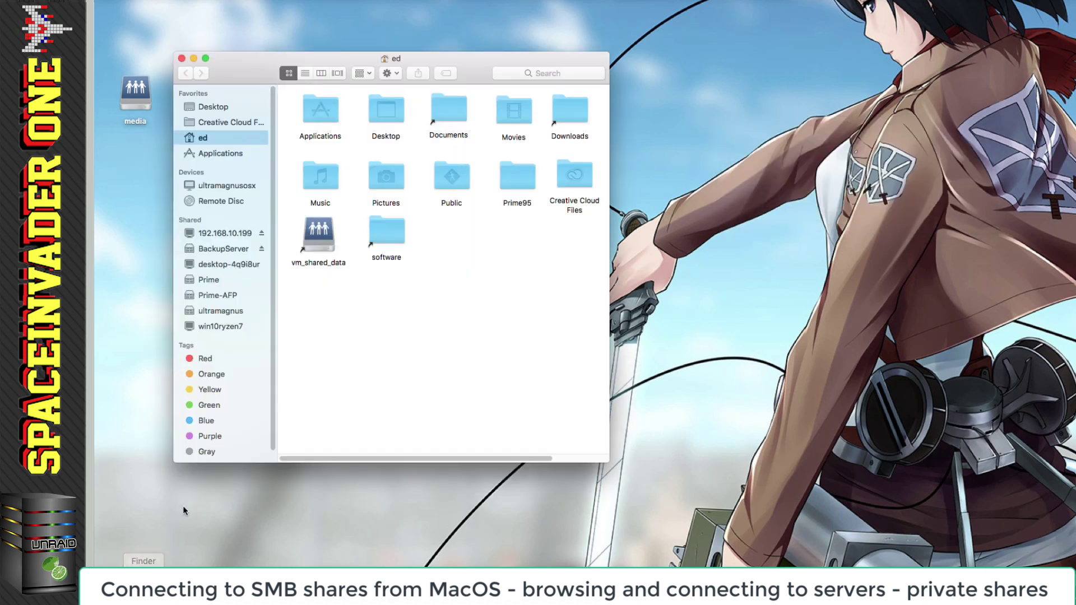
left_click(230, 249)
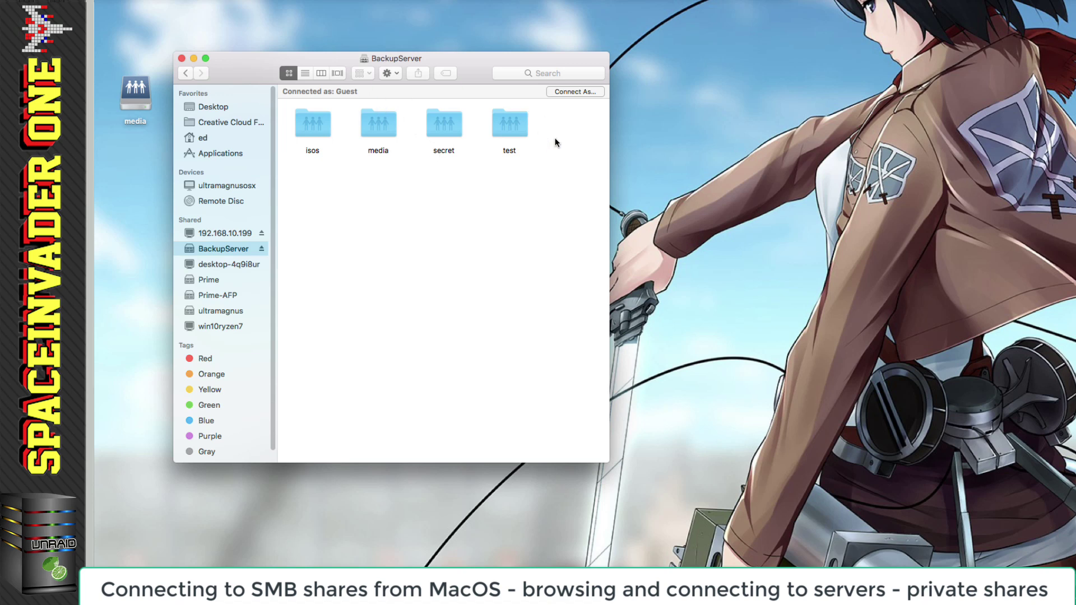
left_click(573, 93)
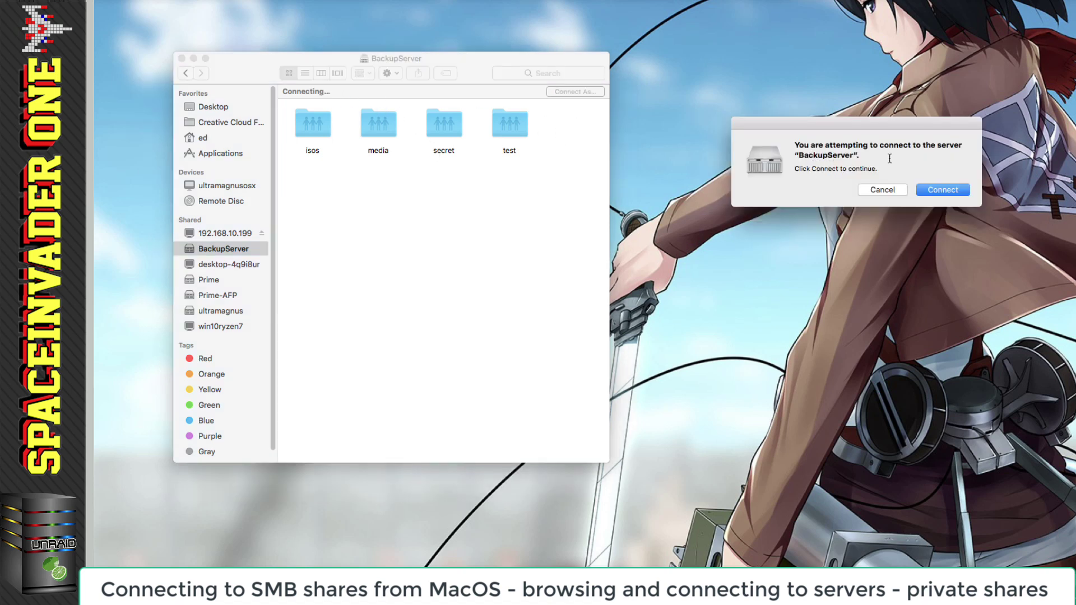
left_click(942, 190)
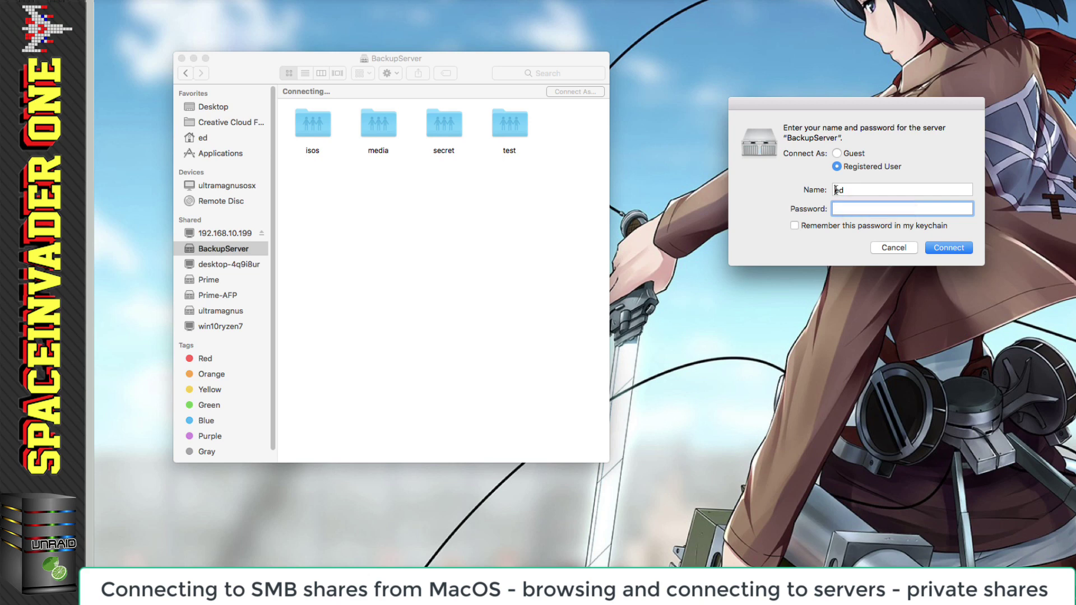
left_click(849, 192)
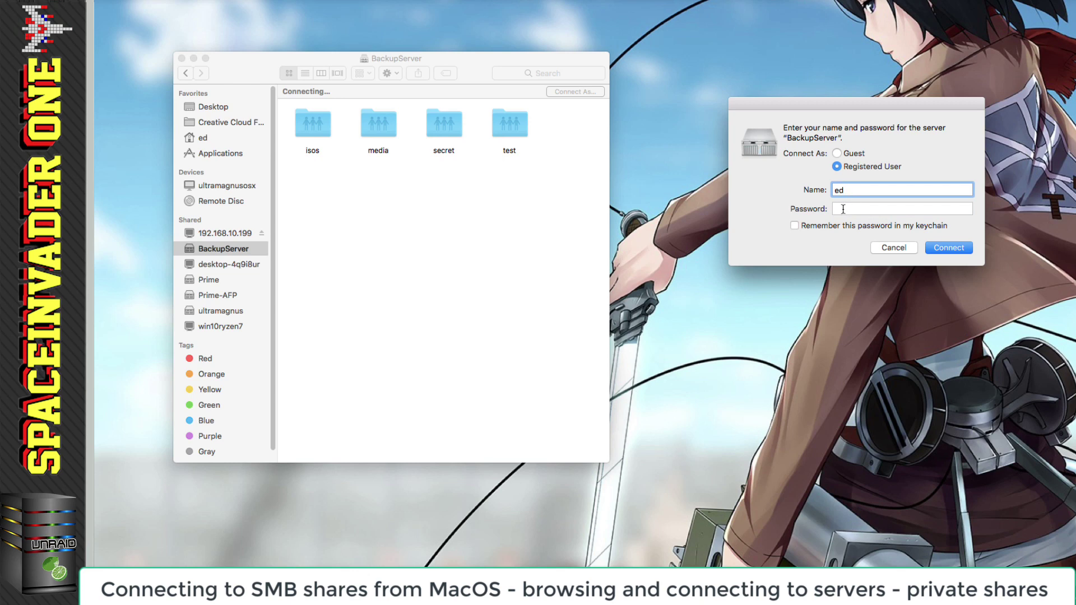
left_click(843, 209)
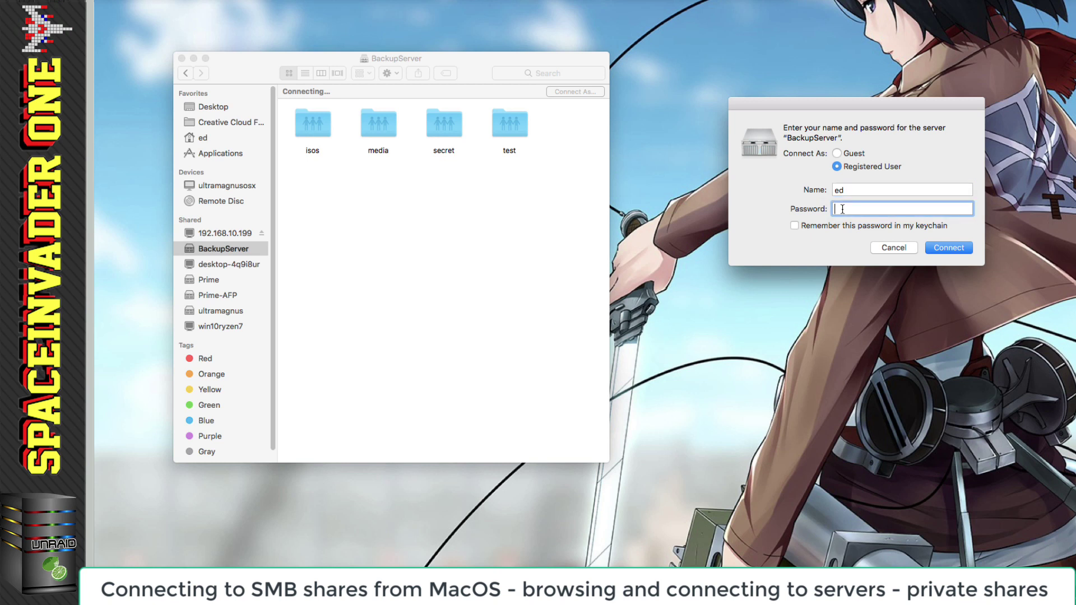
type("****")
left_click(794, 226)
left_click(946, 247)
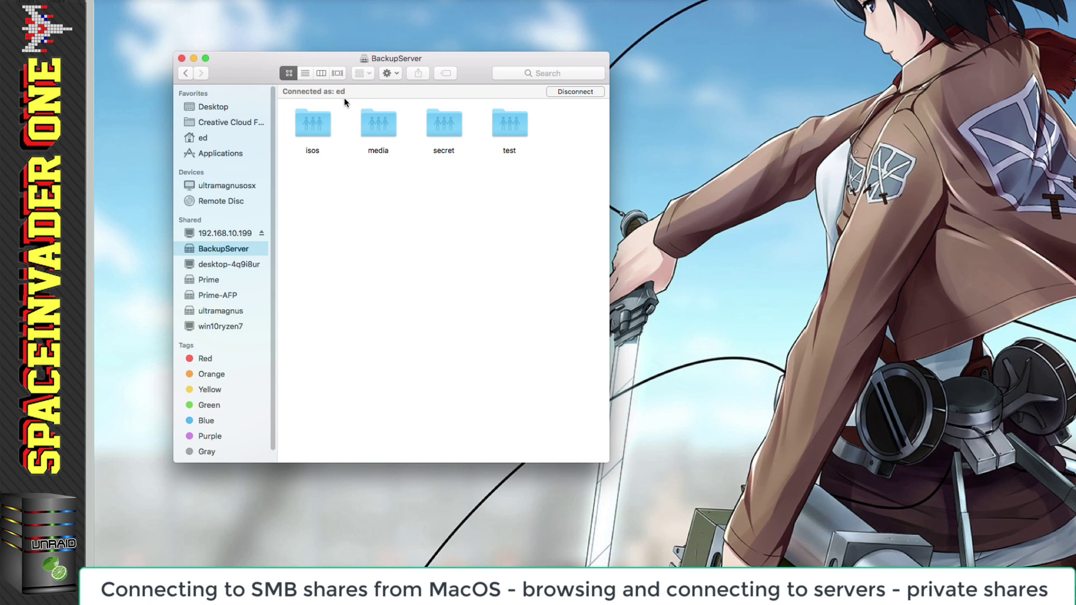
Step: Mount the media and secret shares from BackupServer and view kuma and mia.JPG in the secret share
double_click(379, 125)
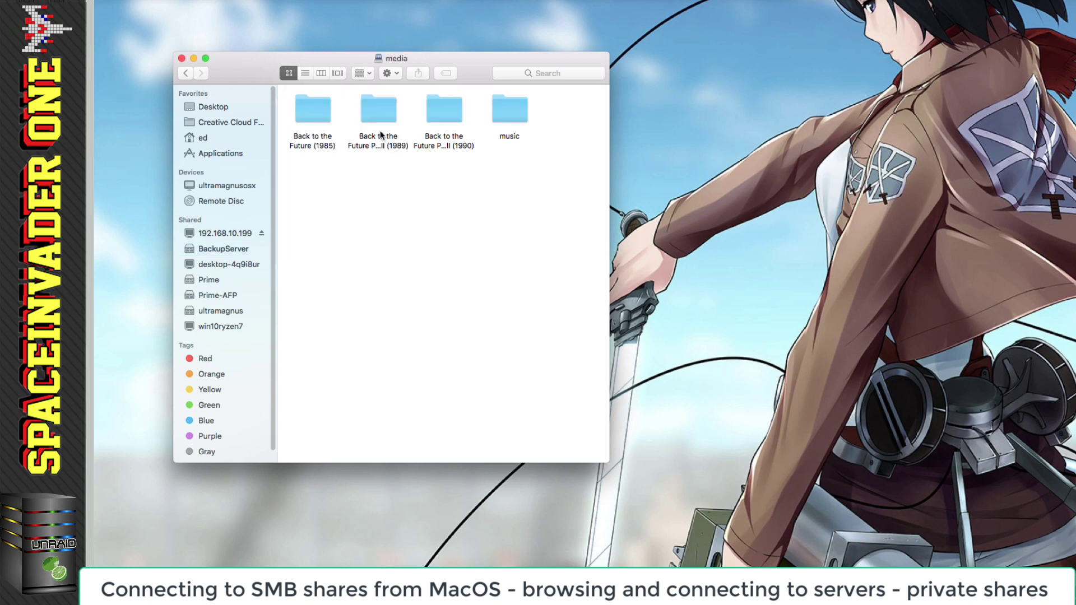
left_click(186, 74)
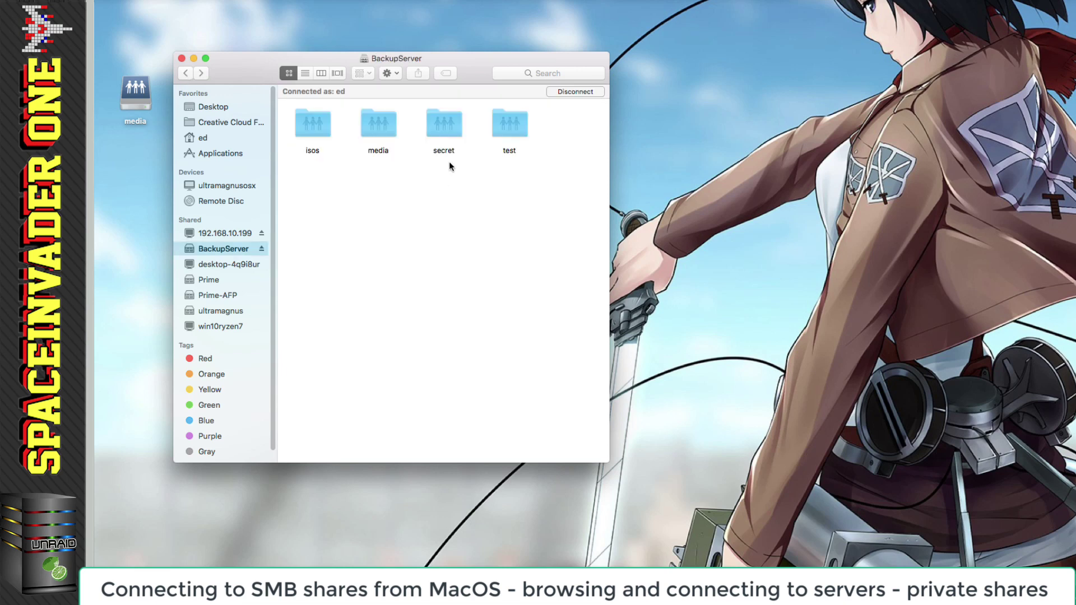
double_click(444, 124)
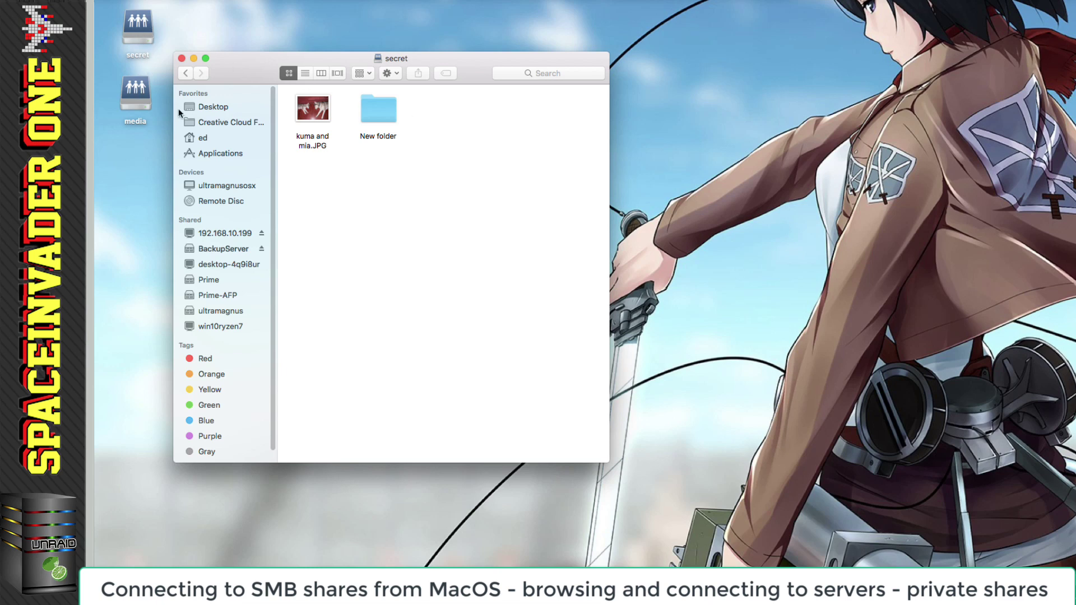
double_click(316, 113)
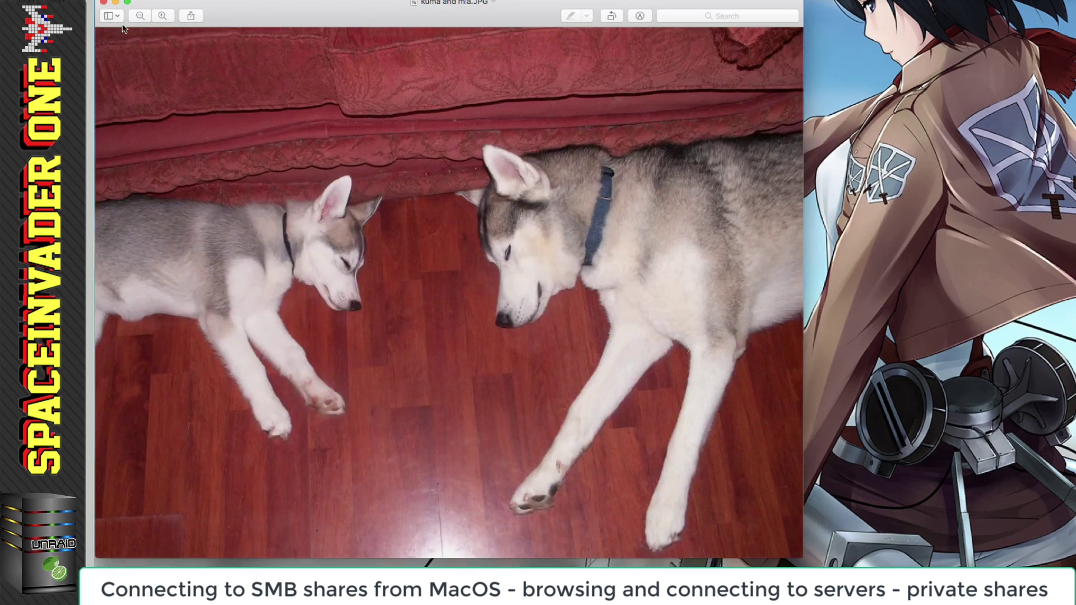
left_click(103, 3)
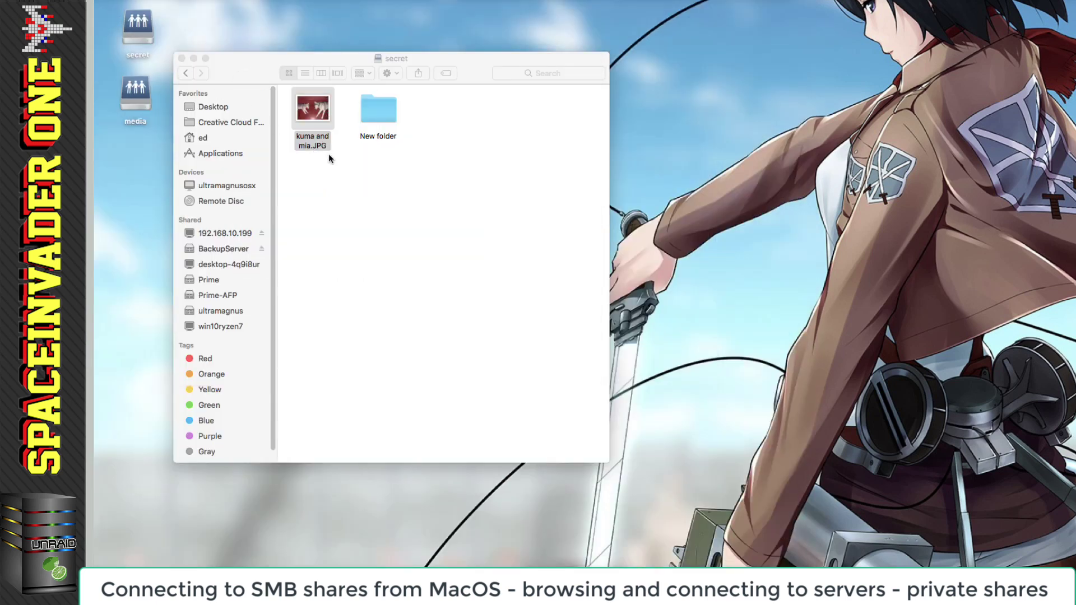
Step: Permanently delete "New folder" from the secret share
right_click(381, 112)
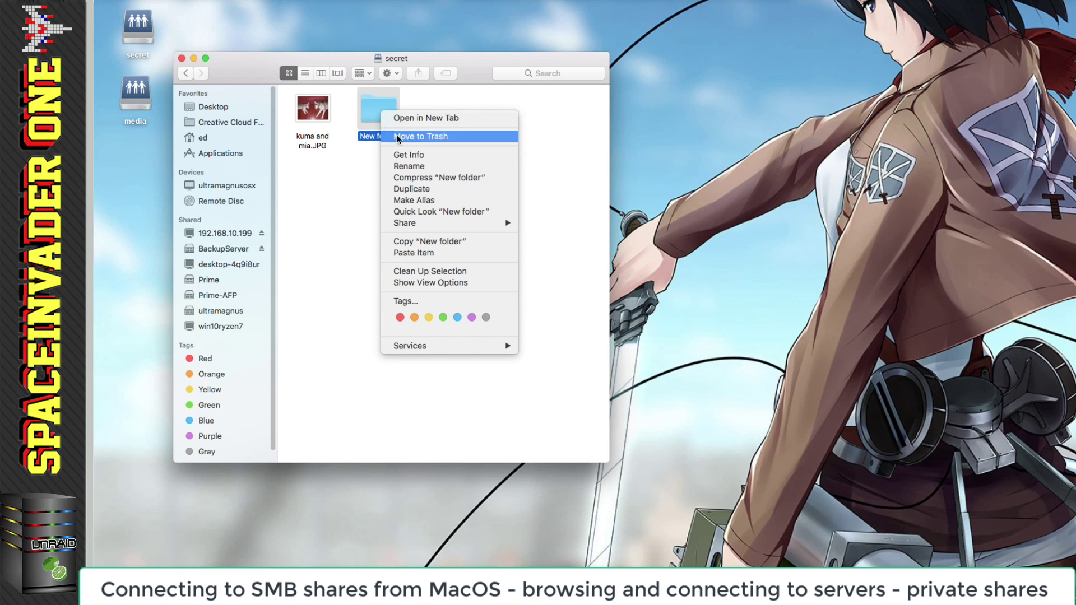
left_click(399, 136)
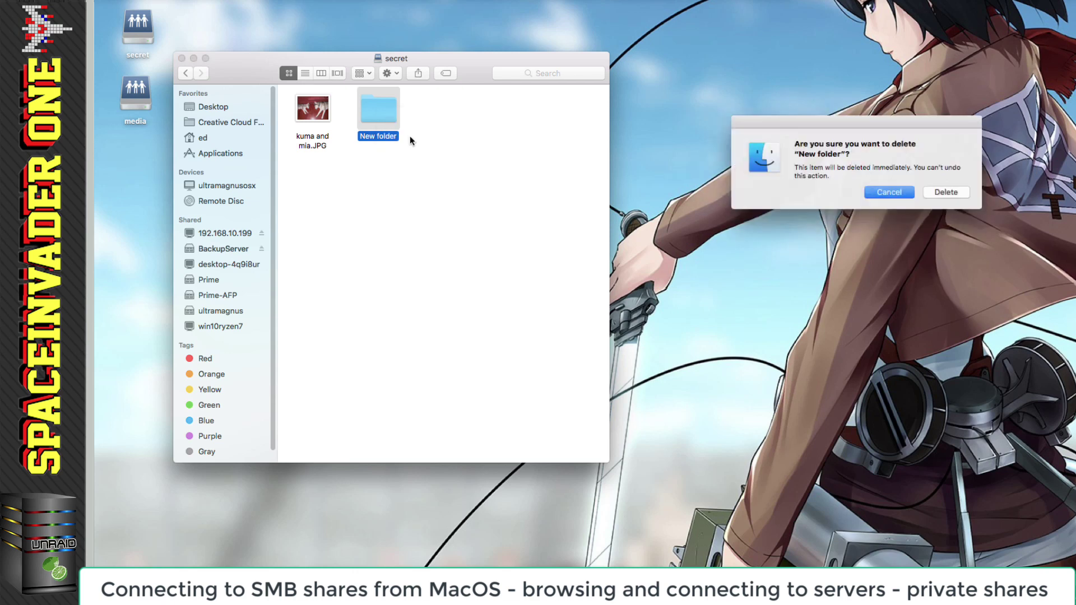
left_click(943, 196)
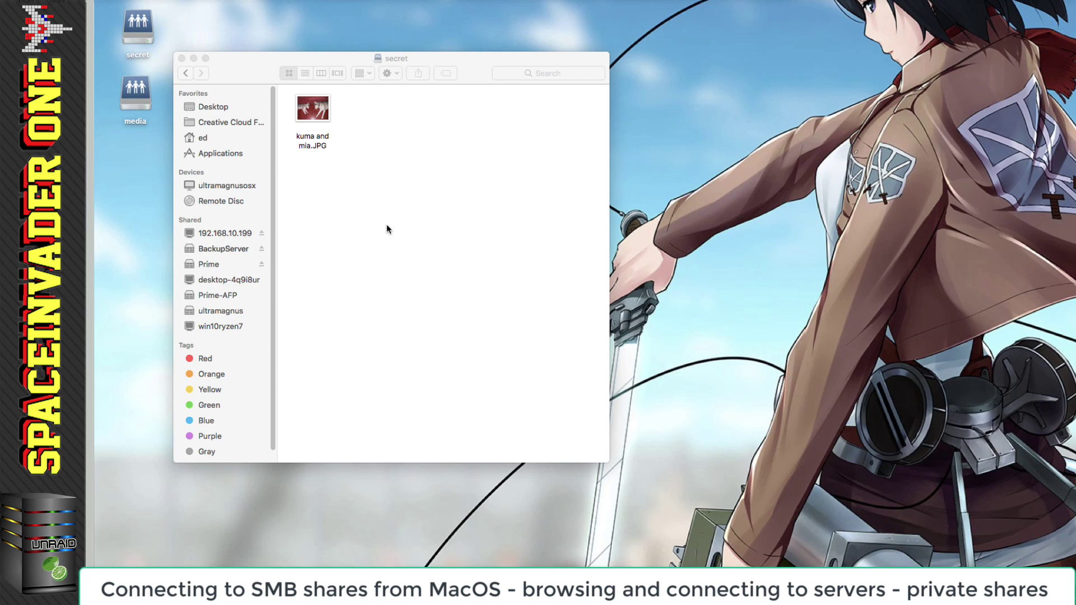
Step: Disconnect the current user from BackupServer and reconnect as a different registered user with that account's name and password
left_click(227, 249)
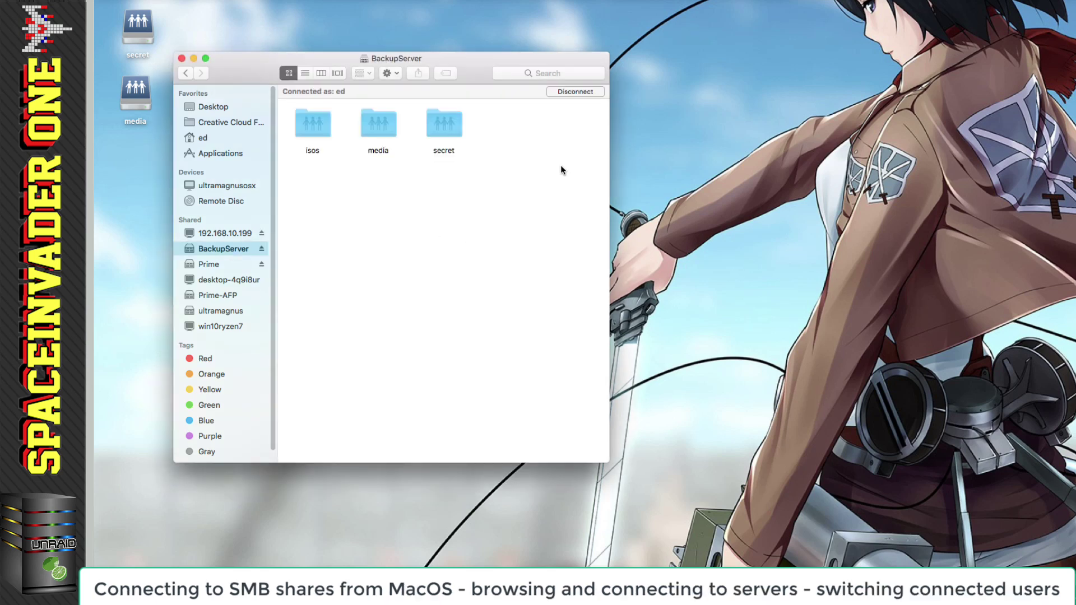
left_click(571, 92)
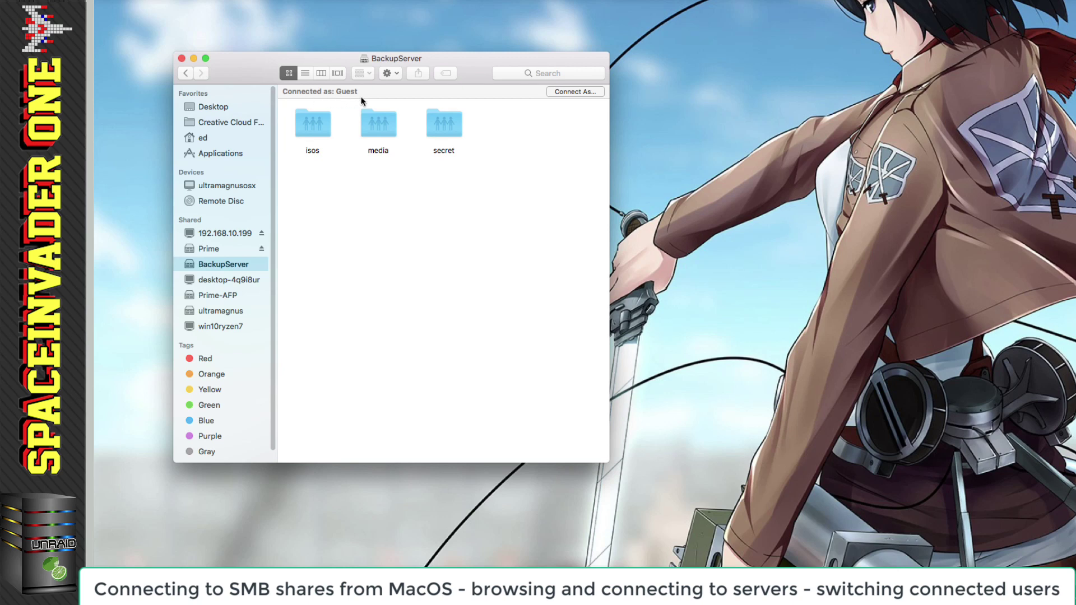
left_click(563, 92)
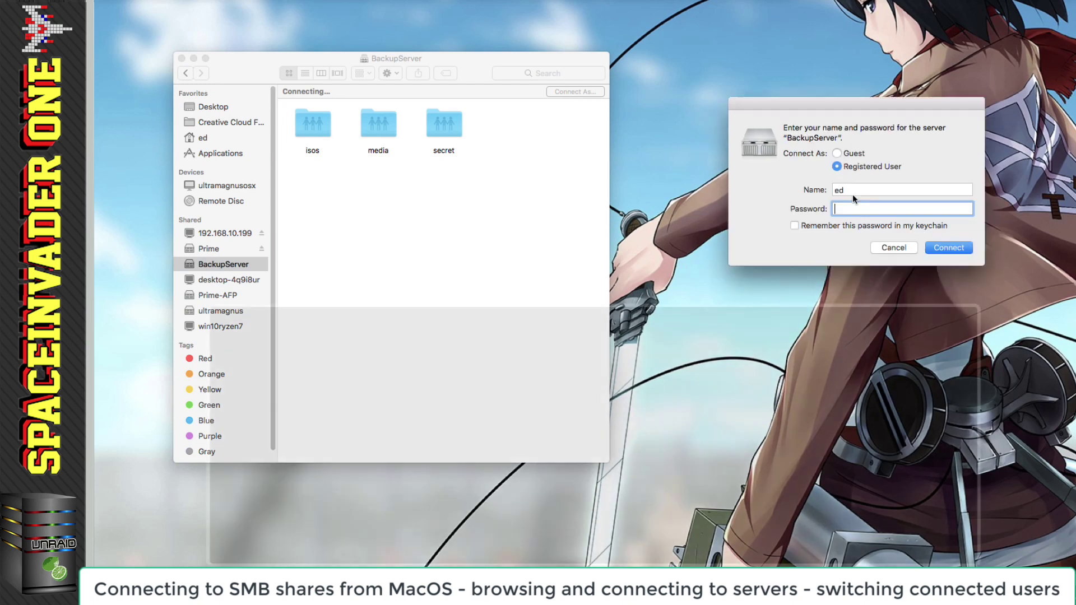
type("kuma")
key("Tab")
type("•••")
left_click(934, 245)
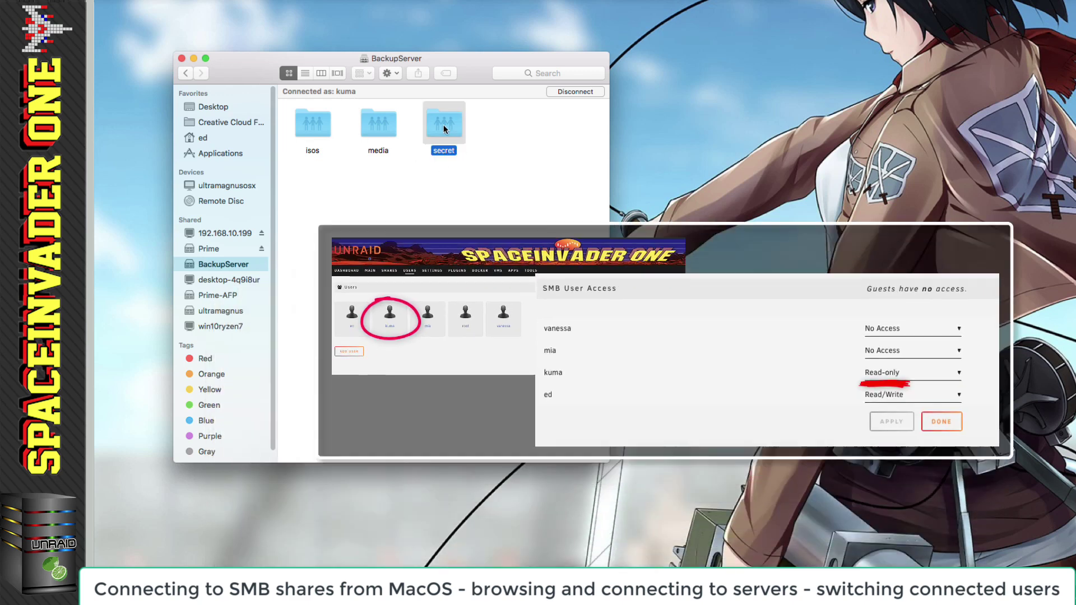
Step: Open the secret share under the newly connected account and view kuma and mia.JPG
double_click(444, 126)
double_click(312, 118)
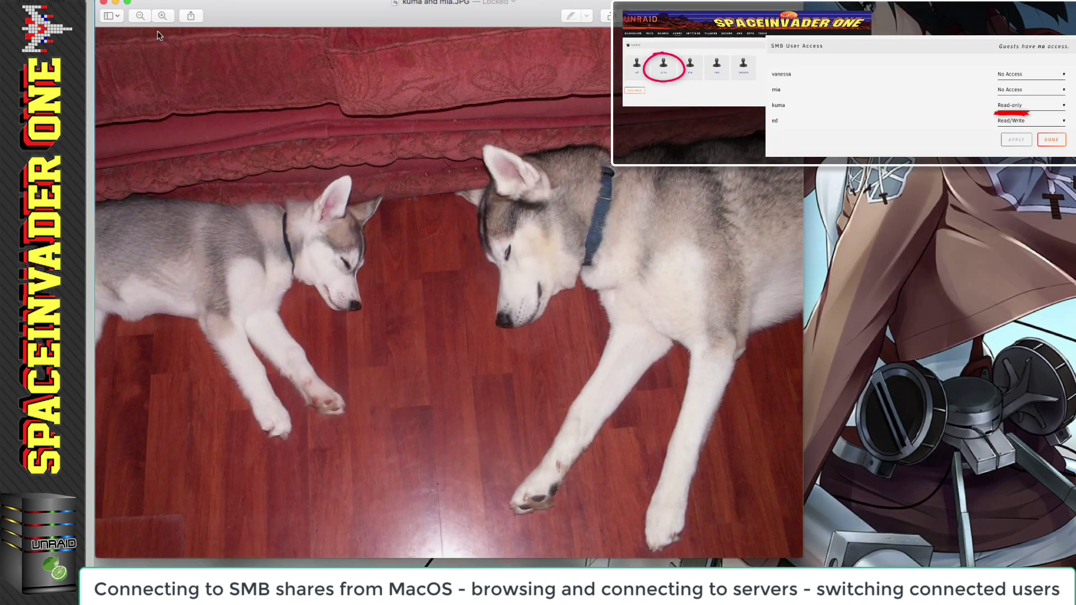
Step: Close the photo and test write access in the secret share by checking its folder options and trying to add a file
left_click(103, 2)
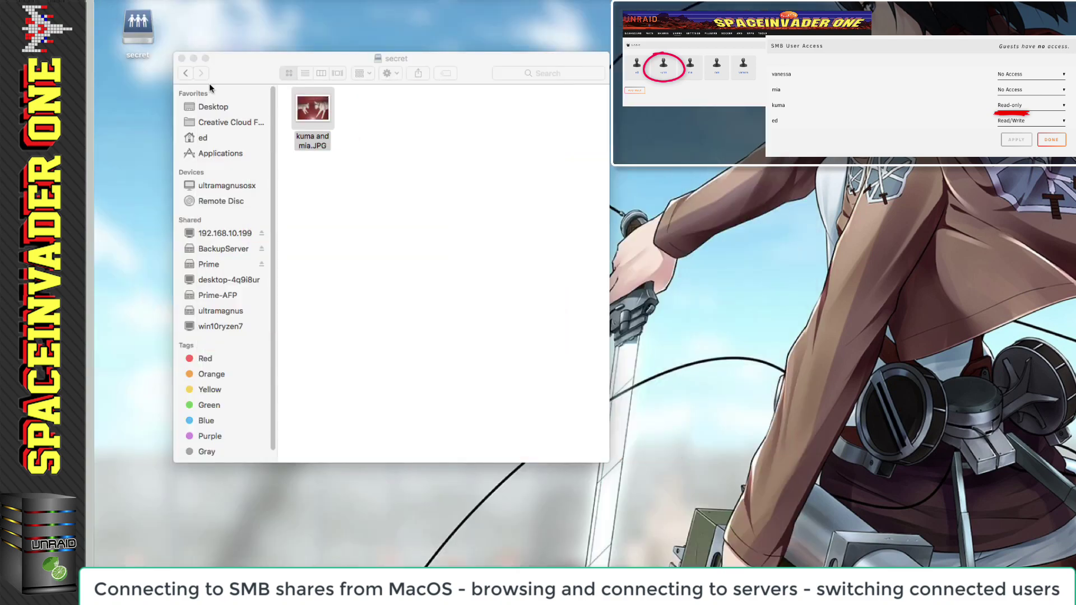
left_click(371, 129)
right_click(390, 121)
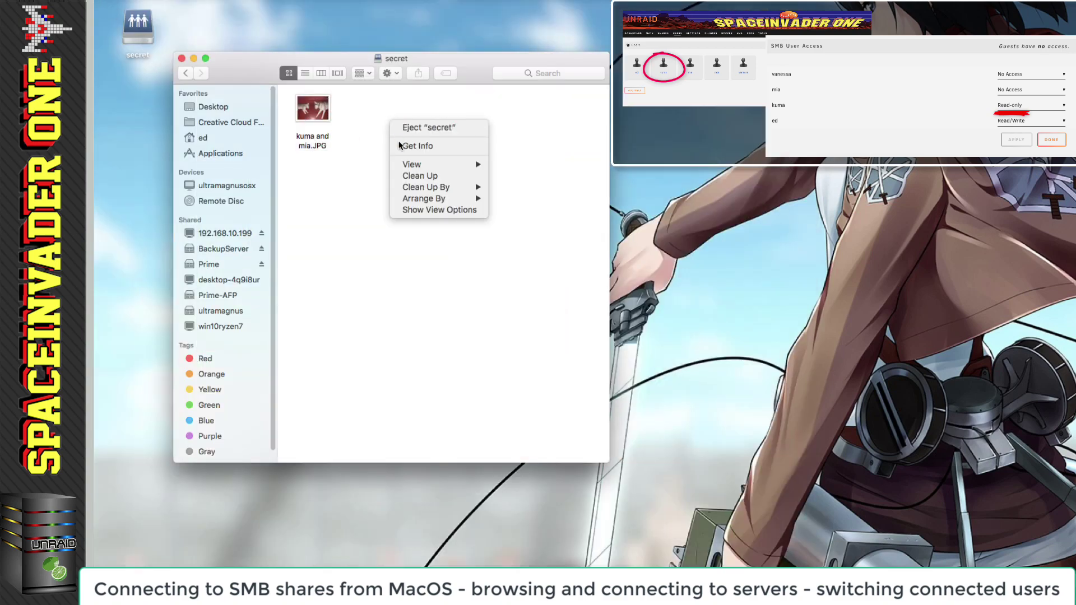
right_click(378, 128)
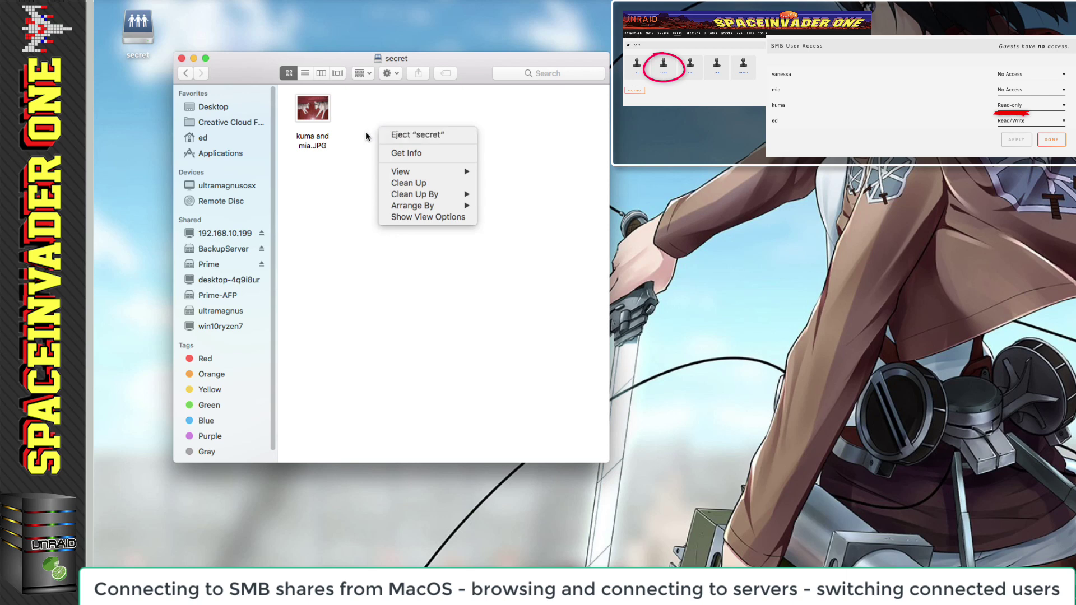
right_click(378, 127)
right_click(379, 125)
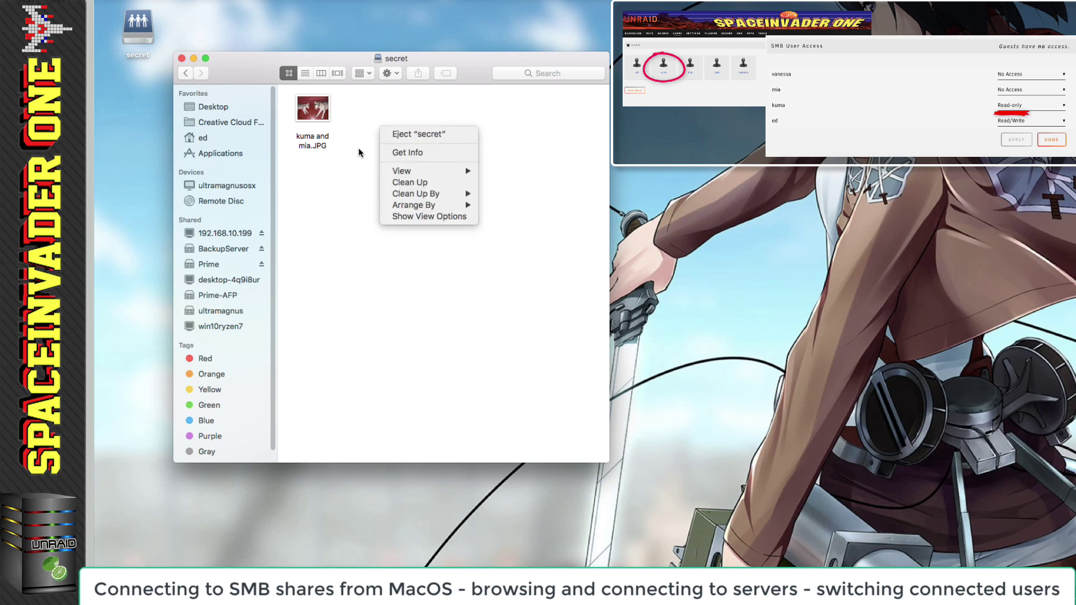
left_click(357, 146)
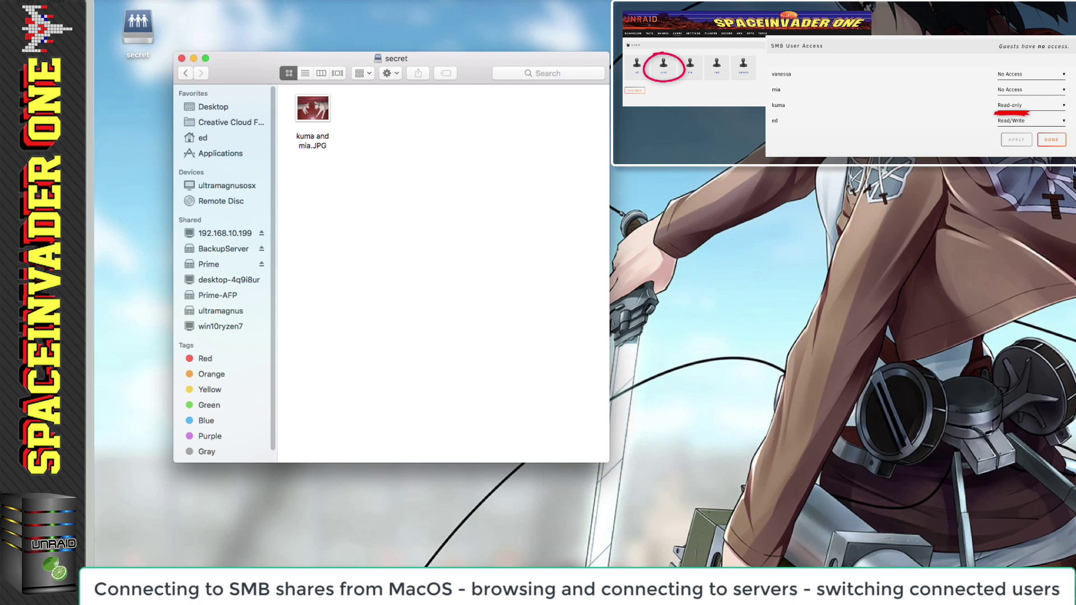
left_click_drag(594, 387, 401, 141)
Step: Open the media share on BackupServer and copy the UN Squadron MP3 file into it
left_click(233, 250)
double_click(378, 133)
left_click_drag(837, 321, 386, 224)
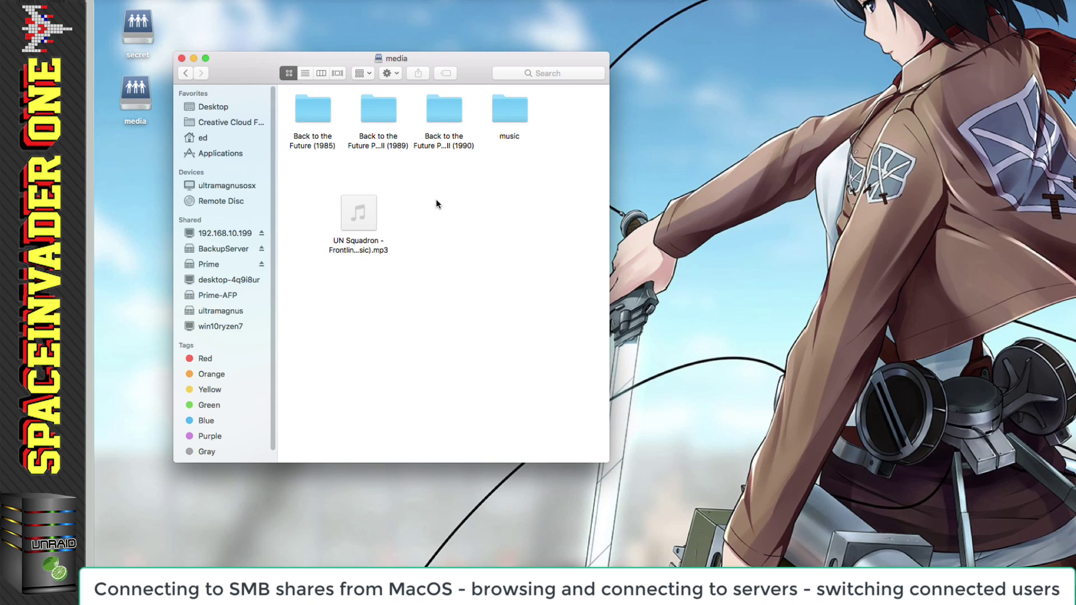
Step: Permanently delete the UN Squadron MP3 file from the media share
right_click(356, 211)
left_click(393, 235)
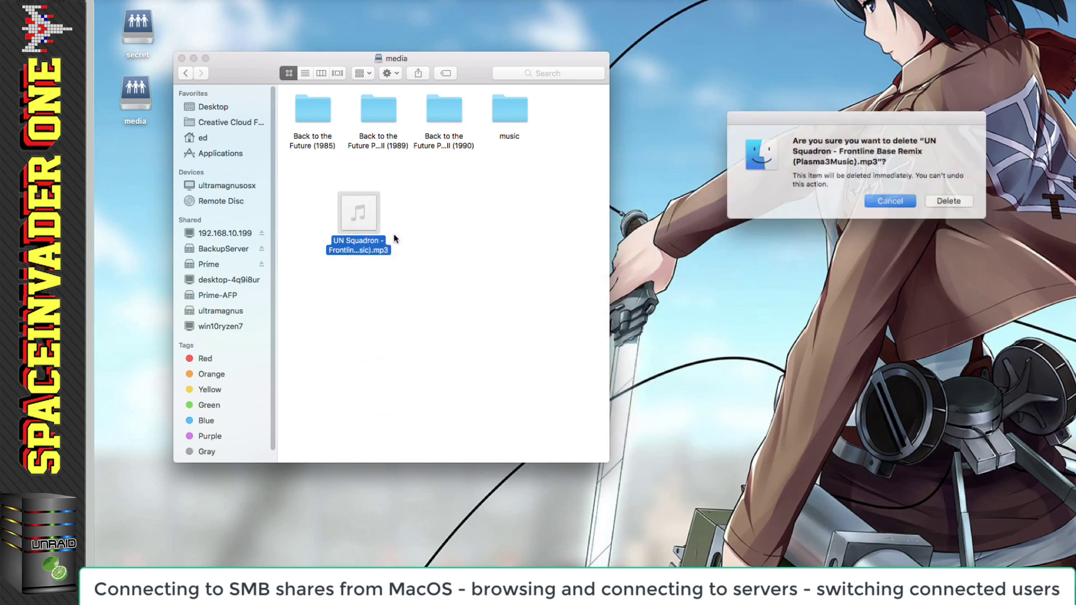
left_click(899, 208)
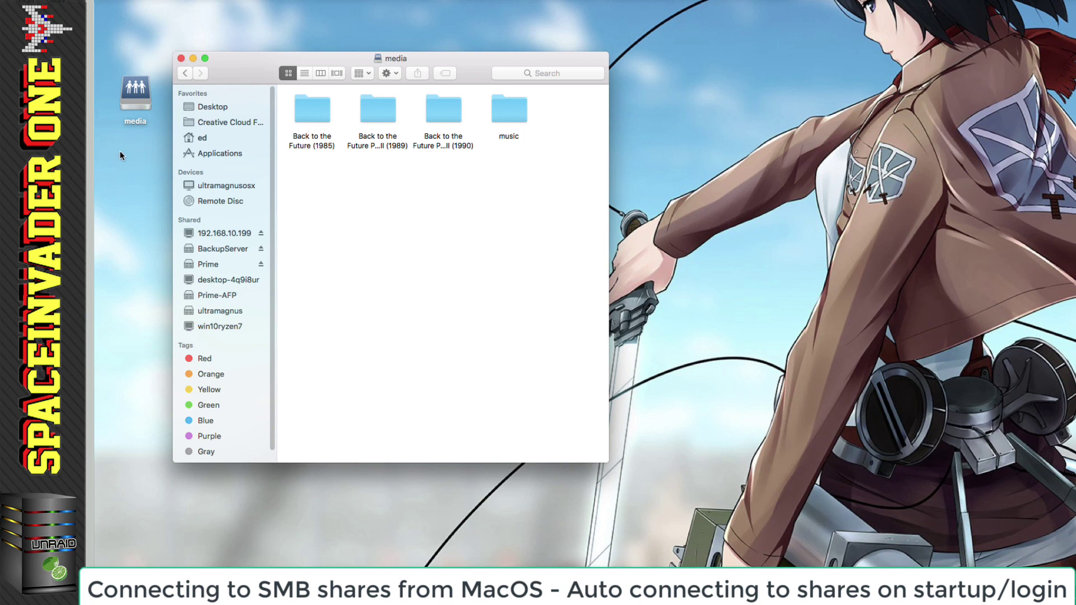
Step: Disconnect the current user from BackupServer and reconnect as the registered user with read/write access by entering the account password
left_click(210, 251)
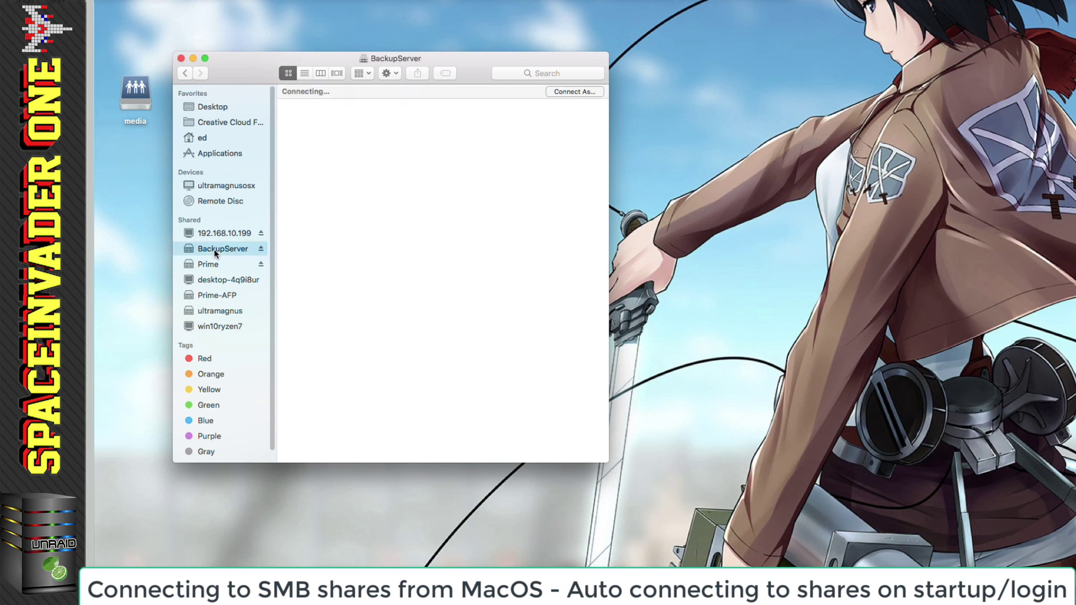
left_click(567, 93)
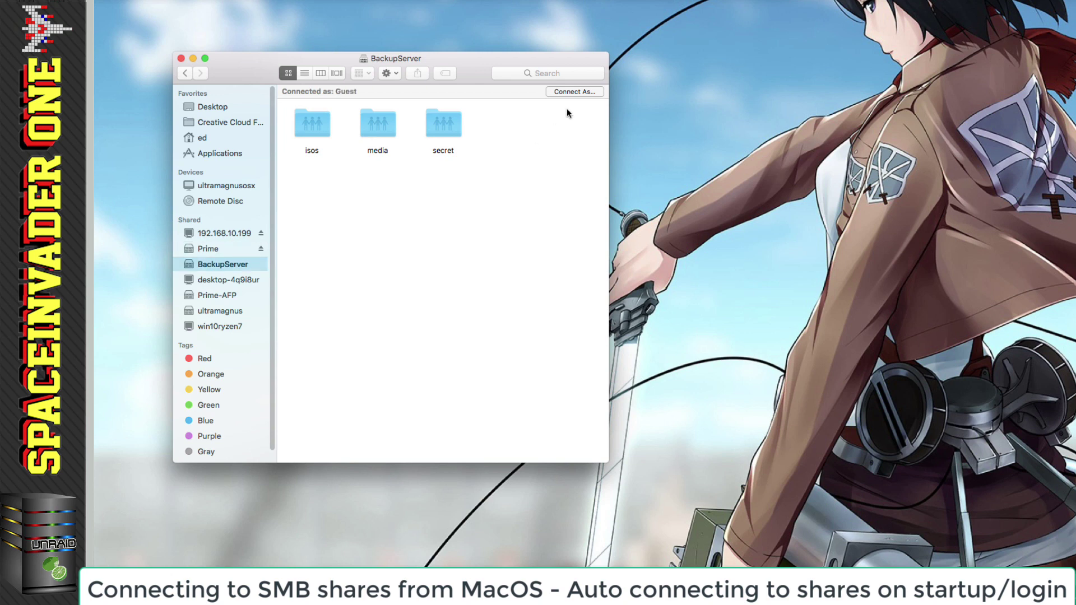
left_click(570, 92)
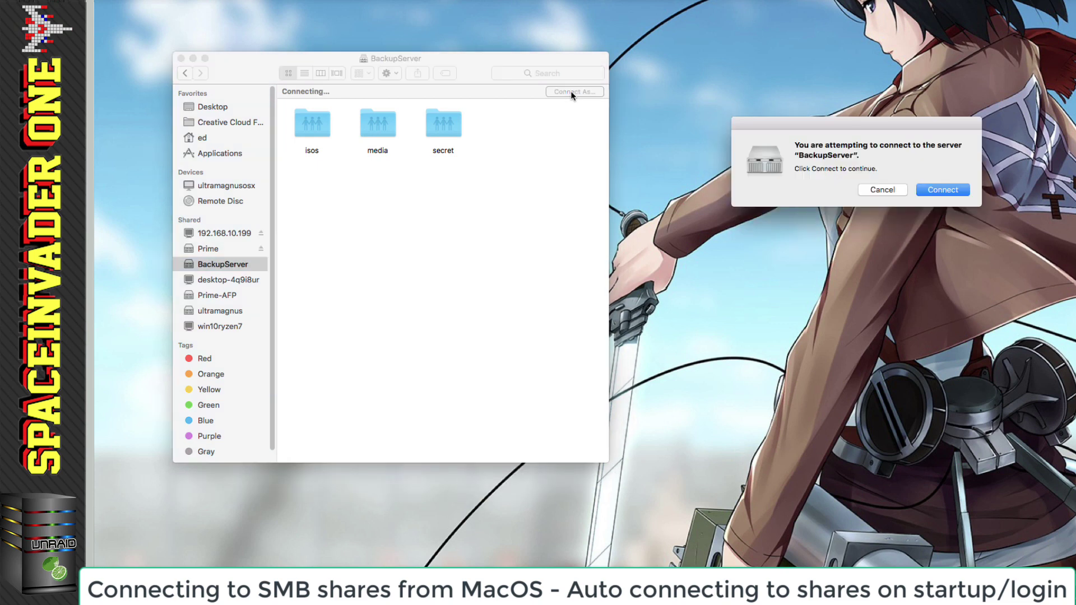
left_click(938, 191)
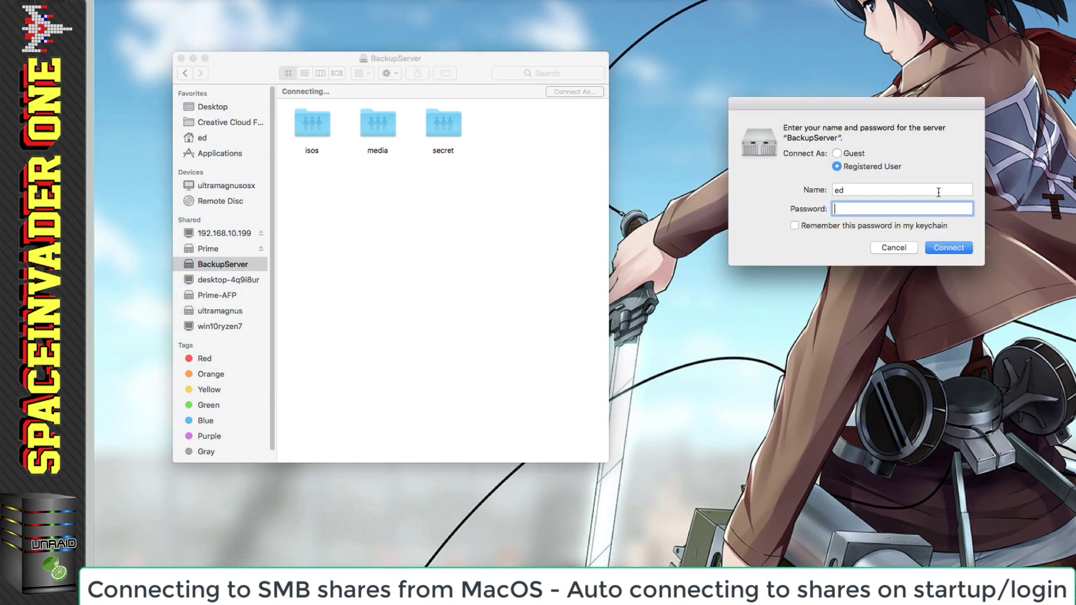
type("••••")
left_click(944, 250)
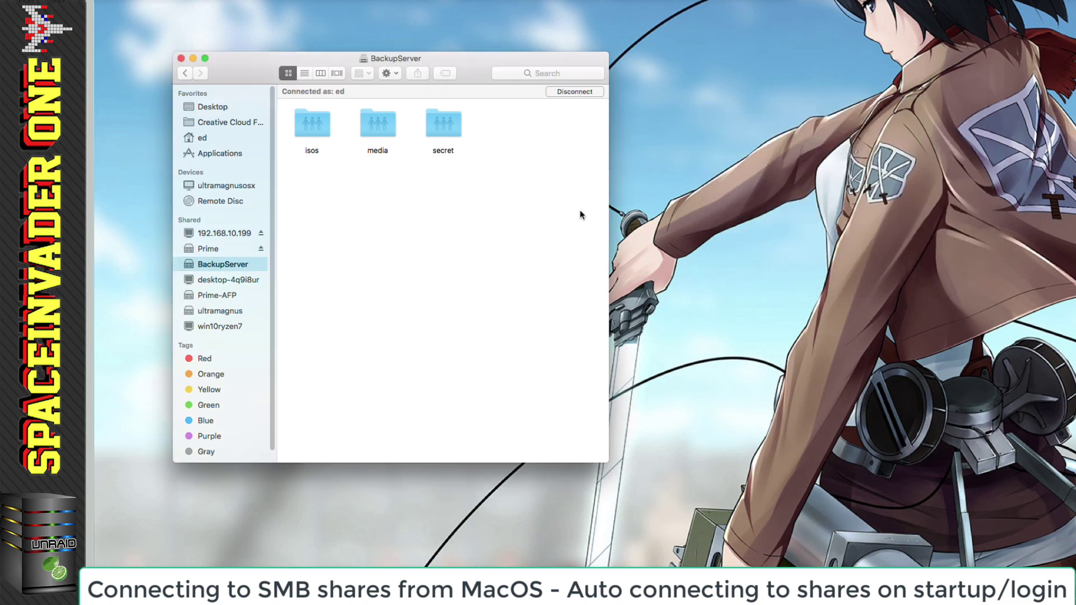
Step: Mount the media and secret shares from BackupServer and close the Finder window
left_click(381, 135)
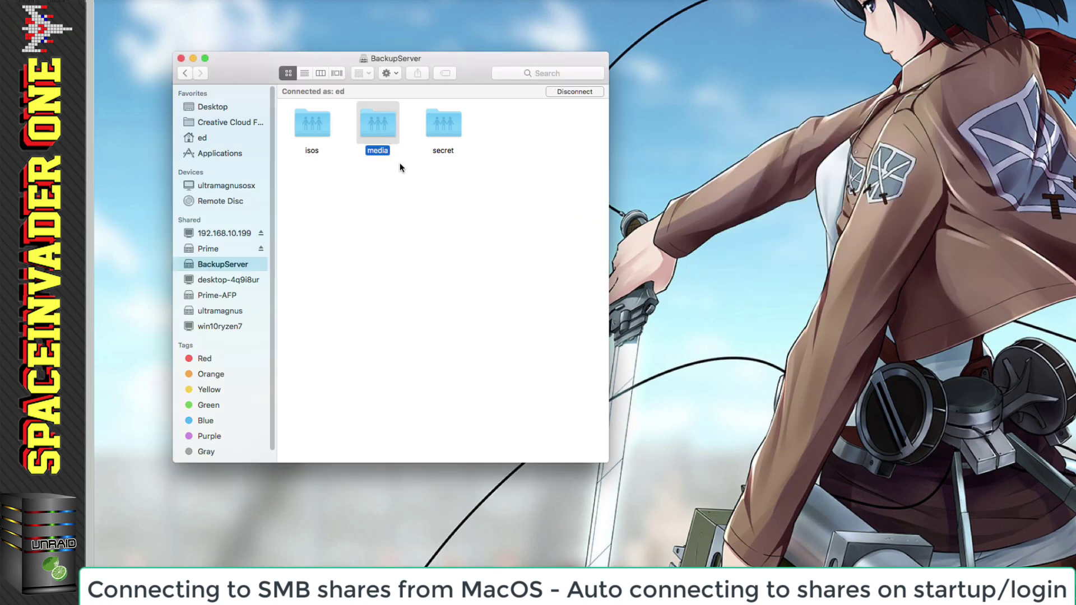
double_click(372, 122)
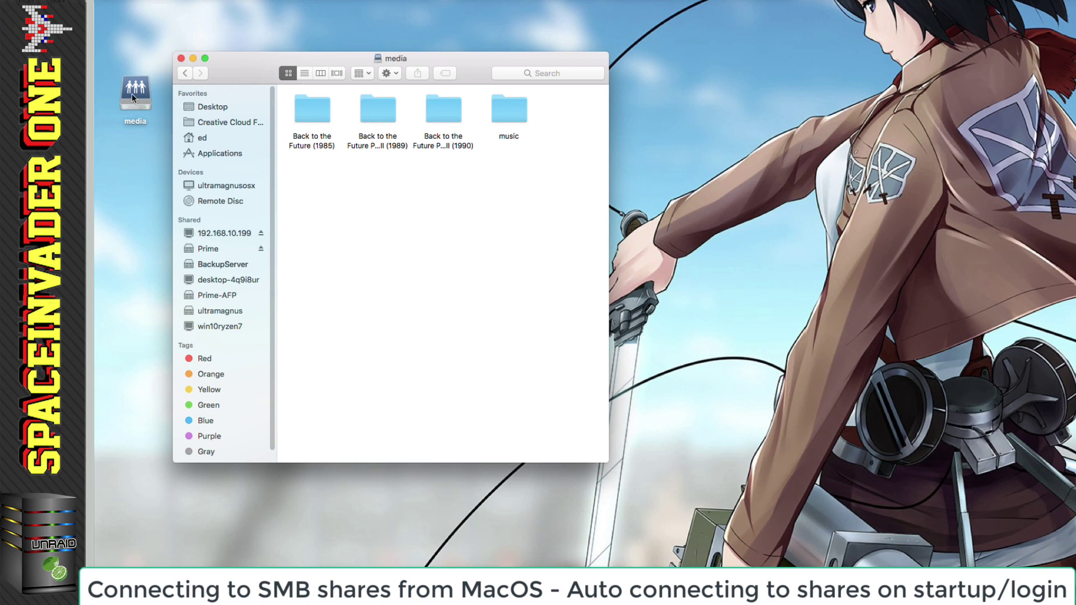
left_click(183, 75)
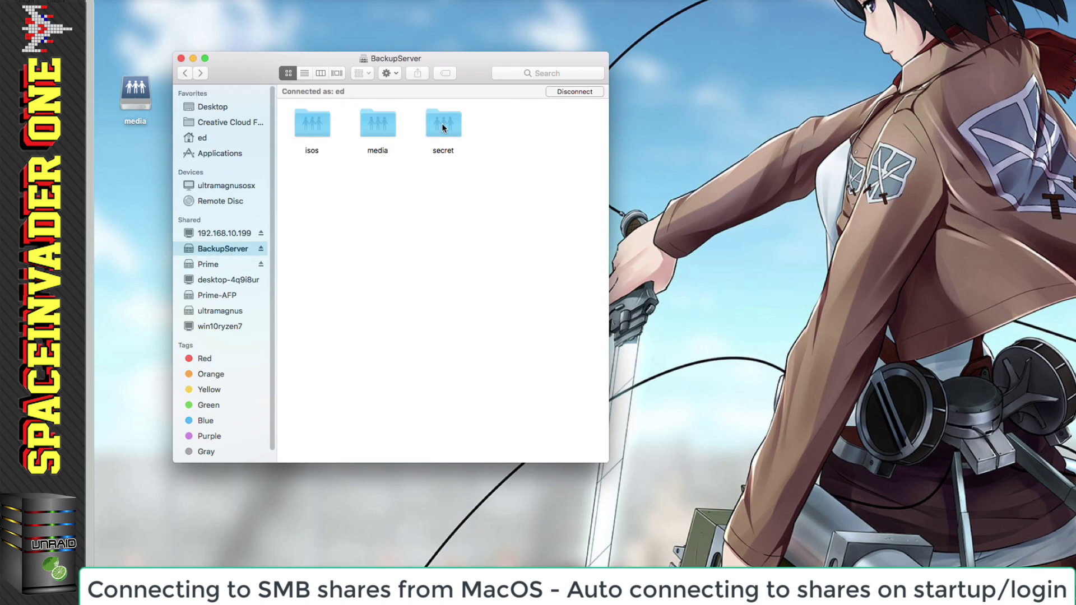
double_click(441, 126)
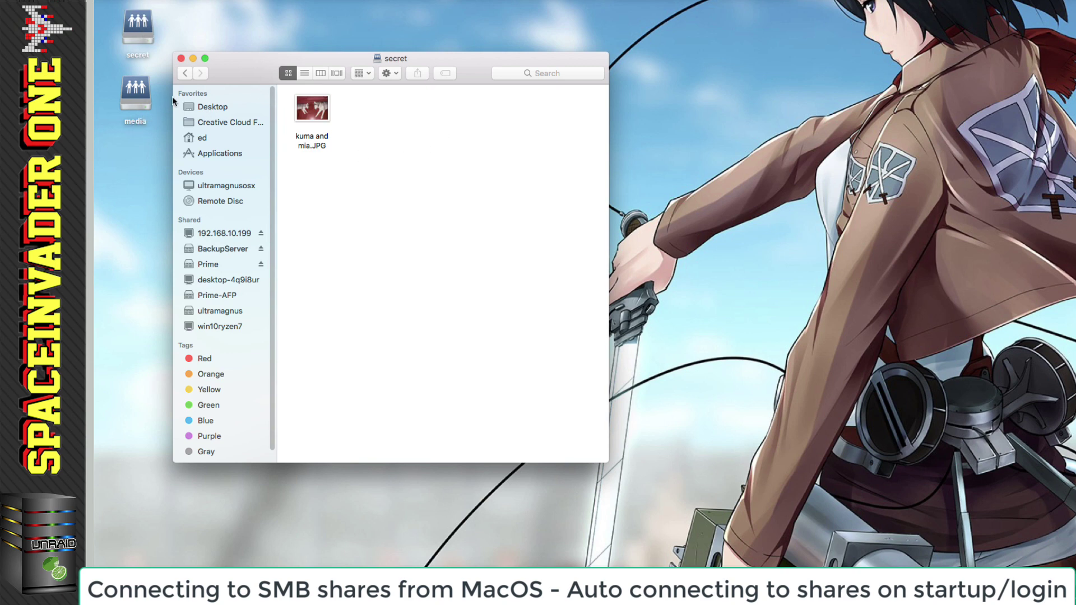
left_click(181, 58)
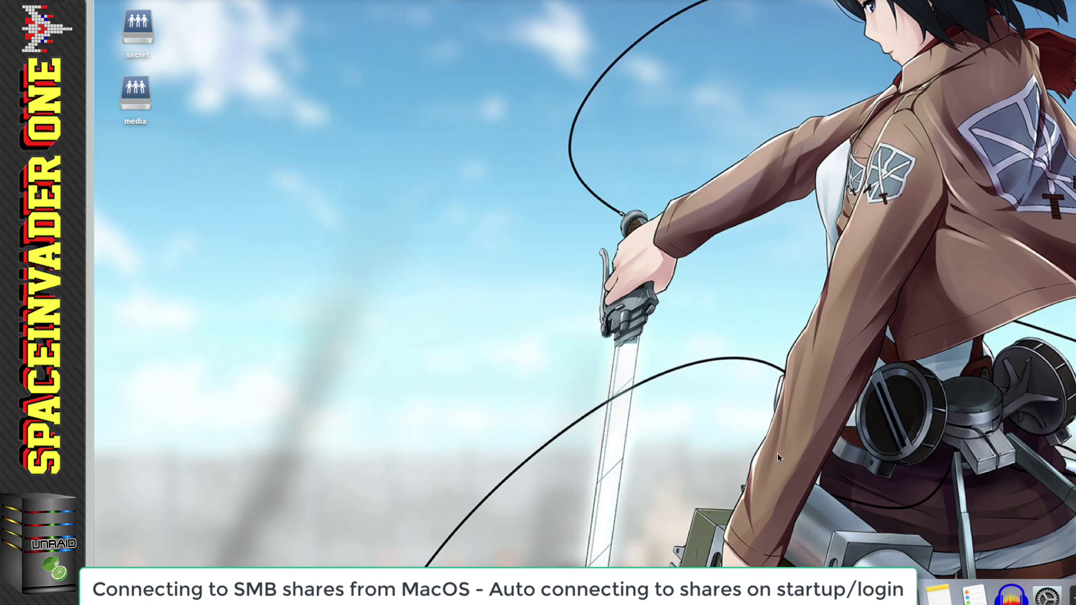
Step: Add the mounted secret and media volumes to the current user's login items in System Preferences, and quit it
left_click(1045, 594)
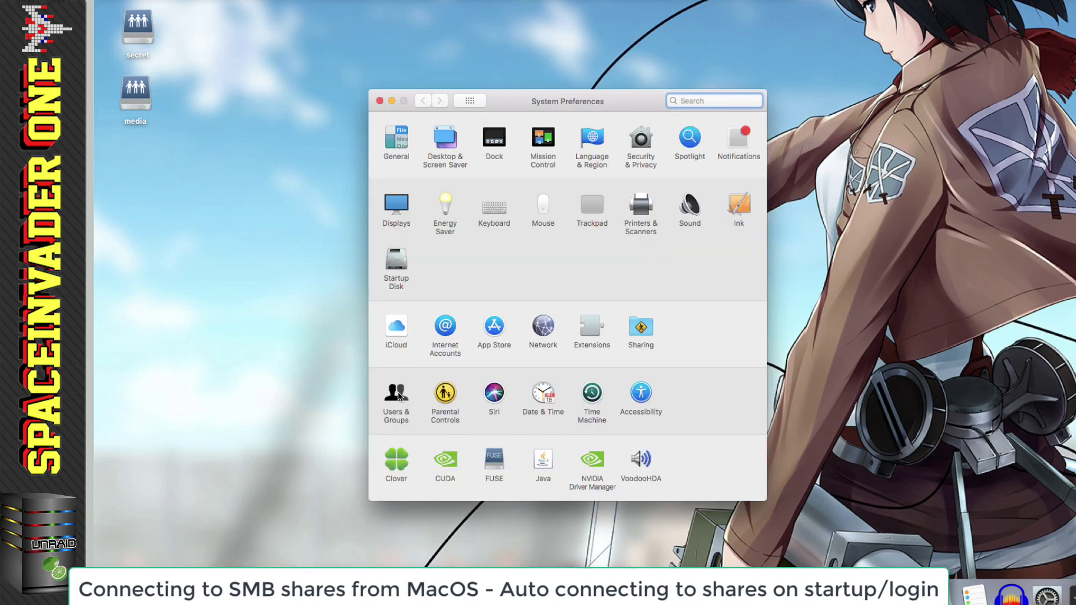
left_click(399, 394)
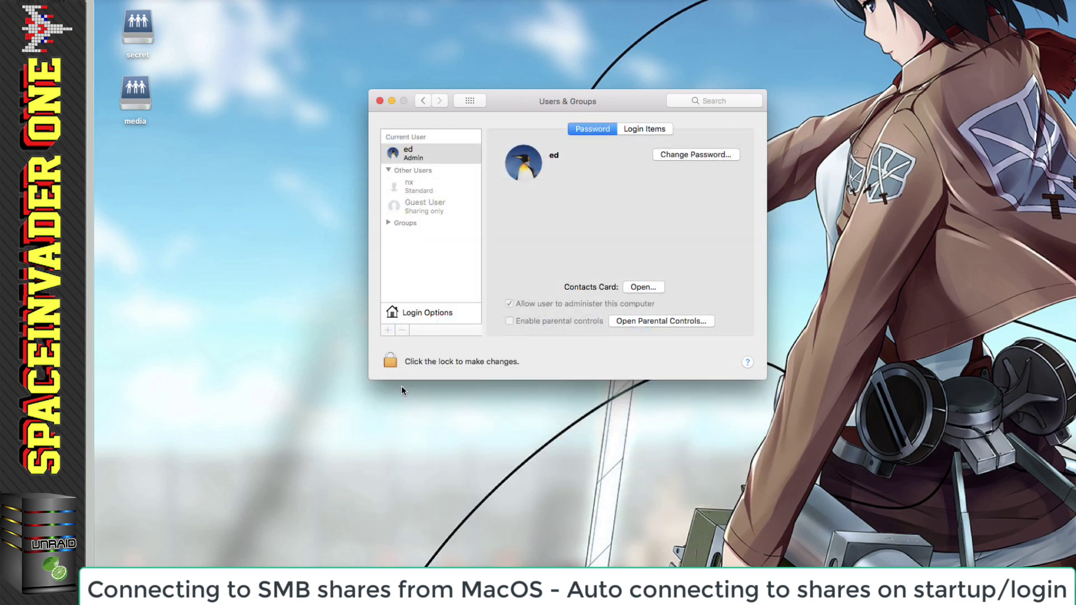
left_click(636, 129)
left_click_drag(136, 28, 528, 231)
left_click(131, 97)
left_click_drag(280, 141, 536, 243)
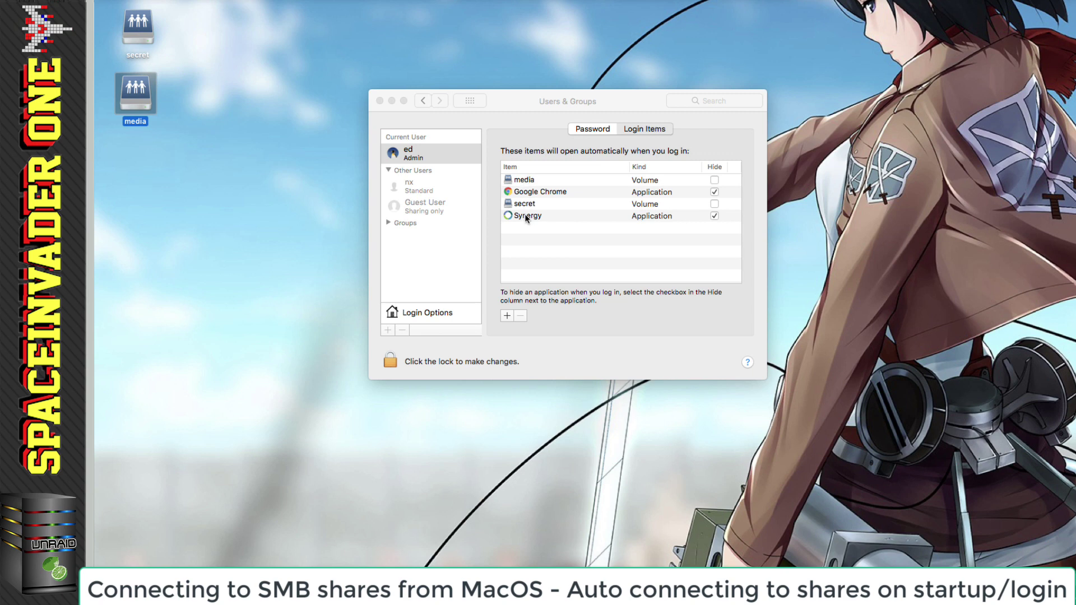
left_click(519, 181)
left_click(520, 182)
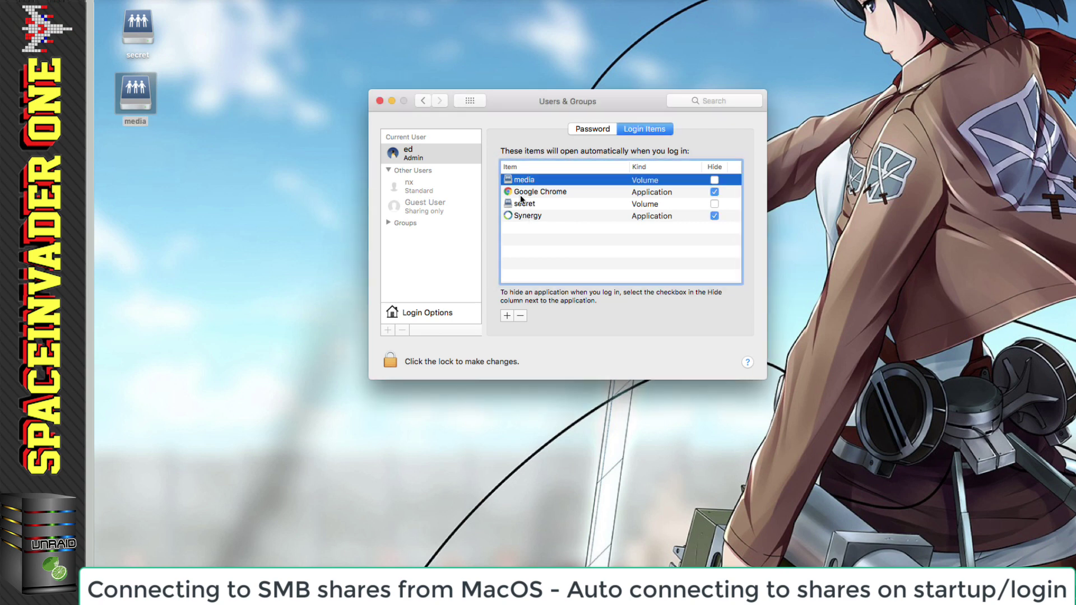
left_click(524, 204)
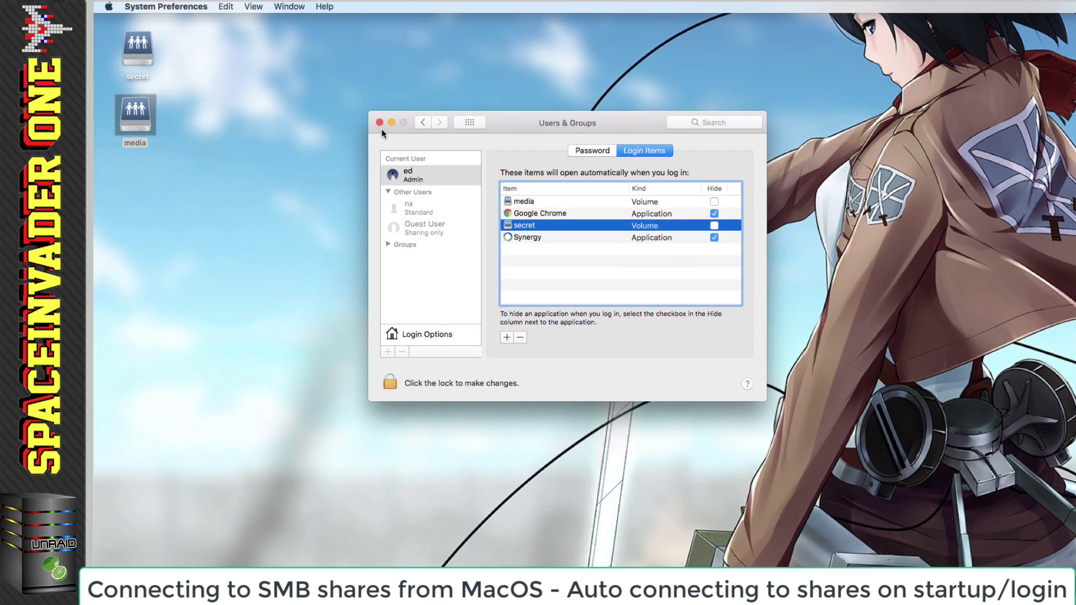
key("super+q")
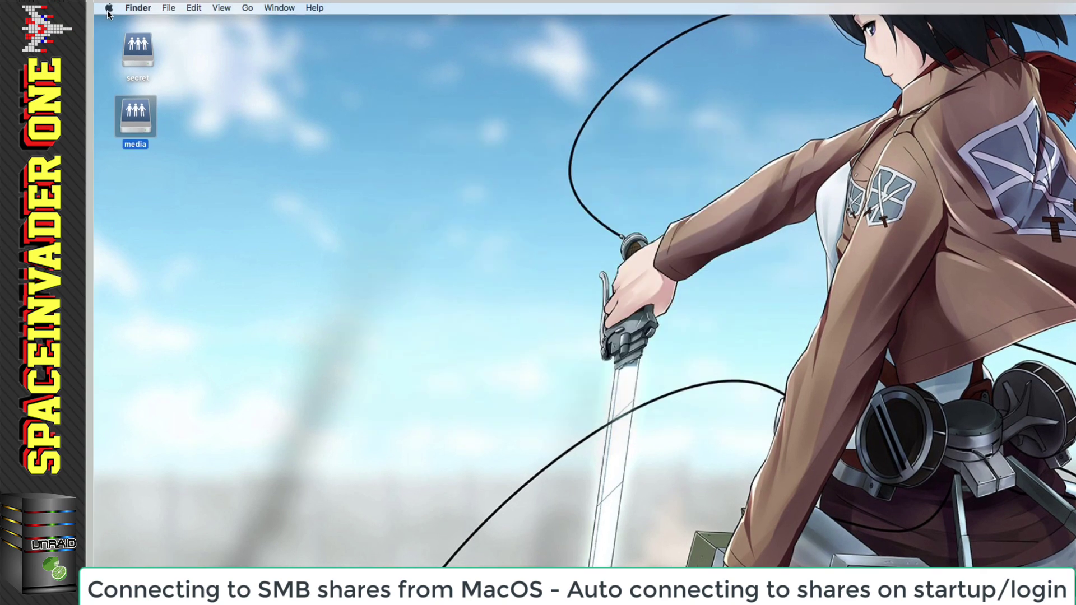
Step: Restart the Mac and close the secret and media share windows that open at login
left_click(108, 9)
left_click(130, 121)
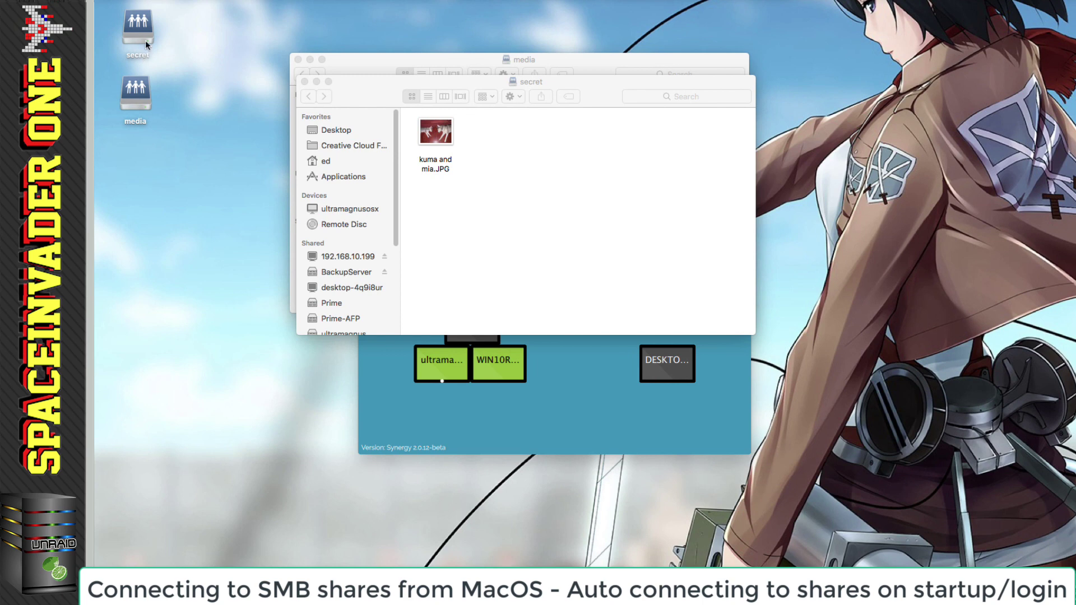
left_click(304, 81)
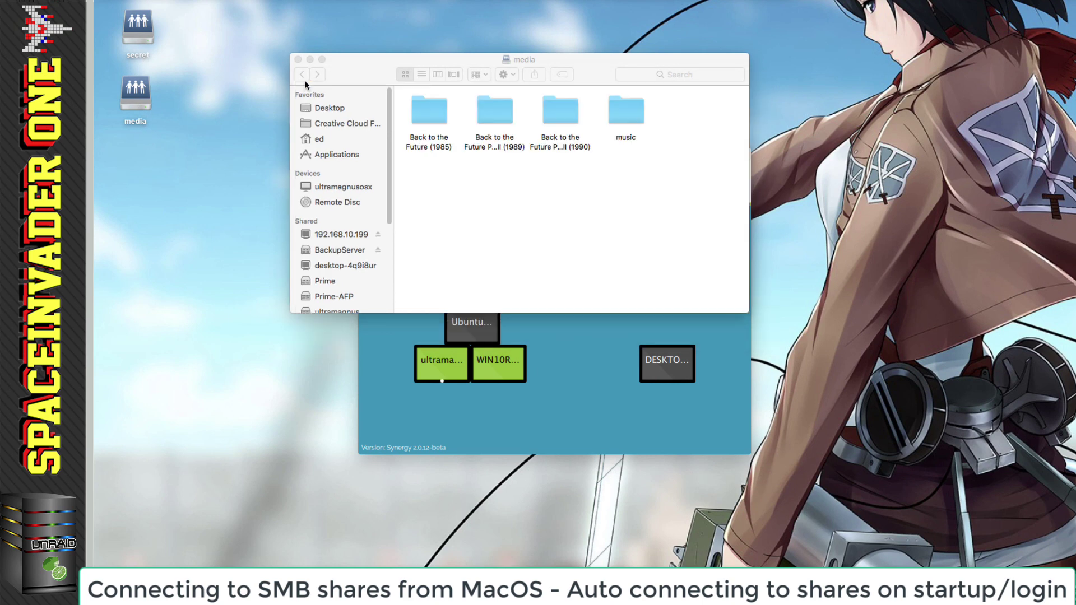
left_click(298, 59)
left_click(365, 153)
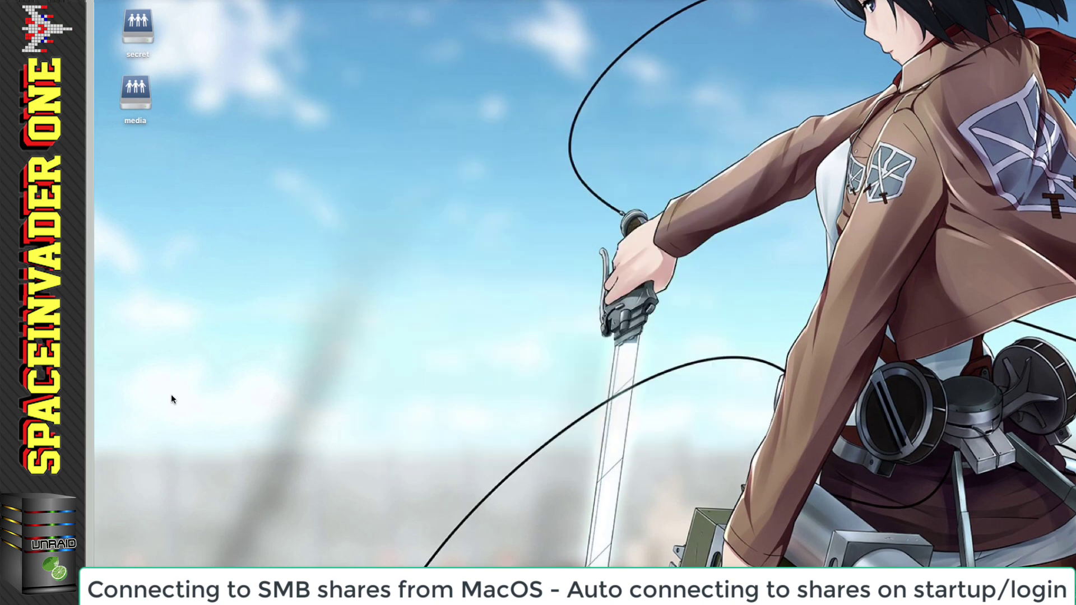
Step: Try to open BackupServer from a new Finder window, dismiss the alert, and open the server again
left_click(143, 583)
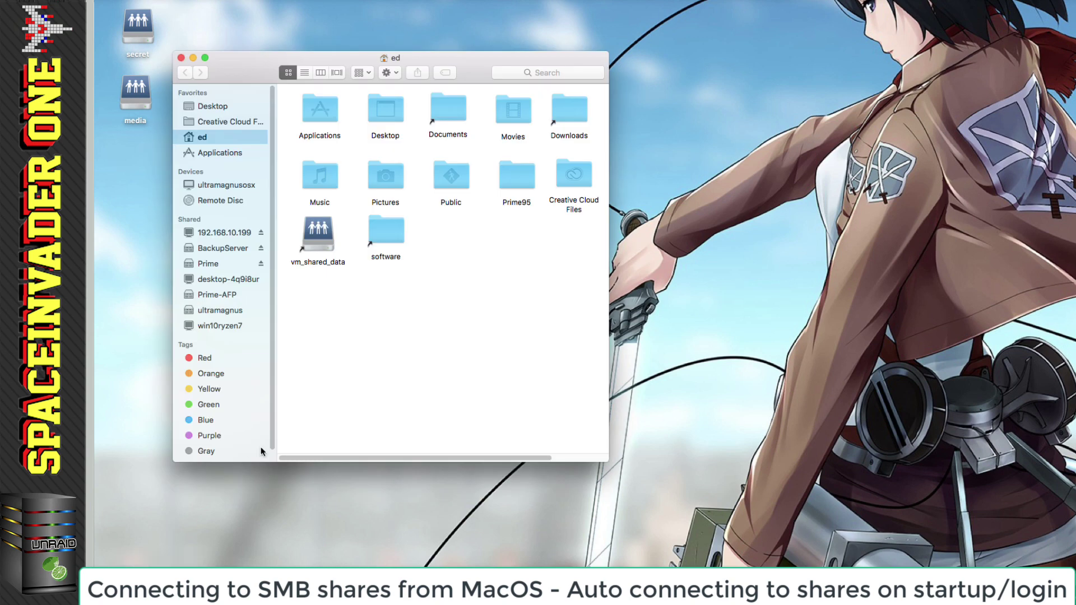
left_click(223, 247)
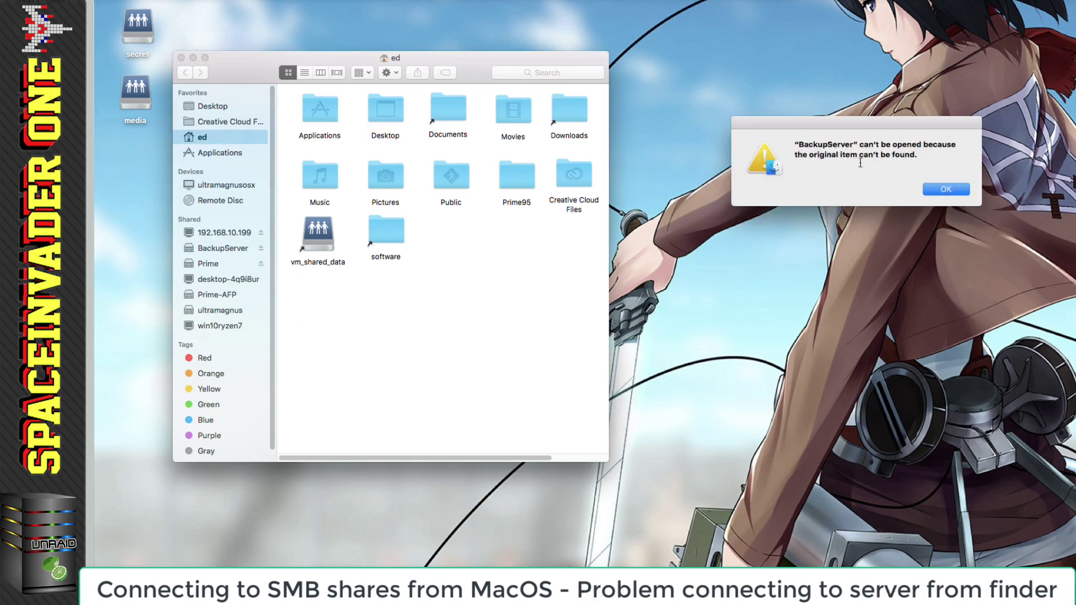
left_click(933, 191)
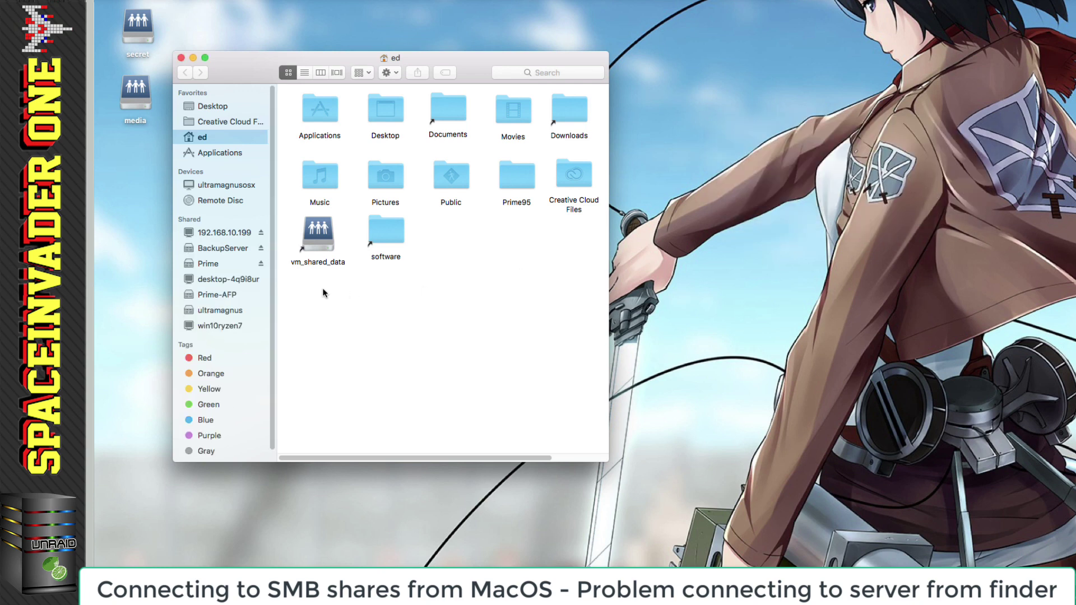
left_click(219, 250)
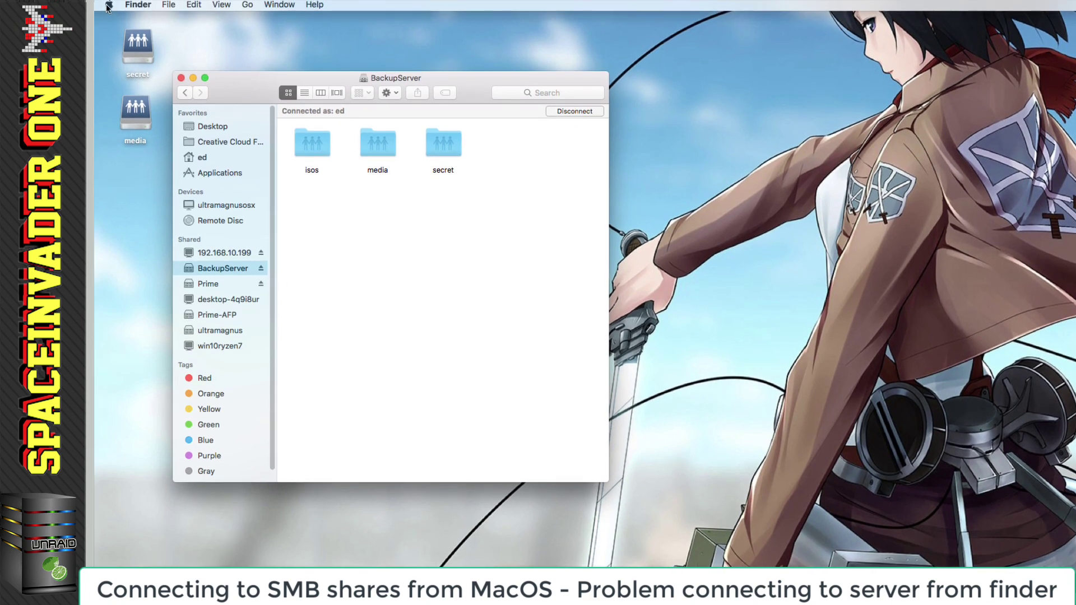
Step: Force Finder to relaunch and reopen BackupServer in a Finder window
left_click(108, 5)
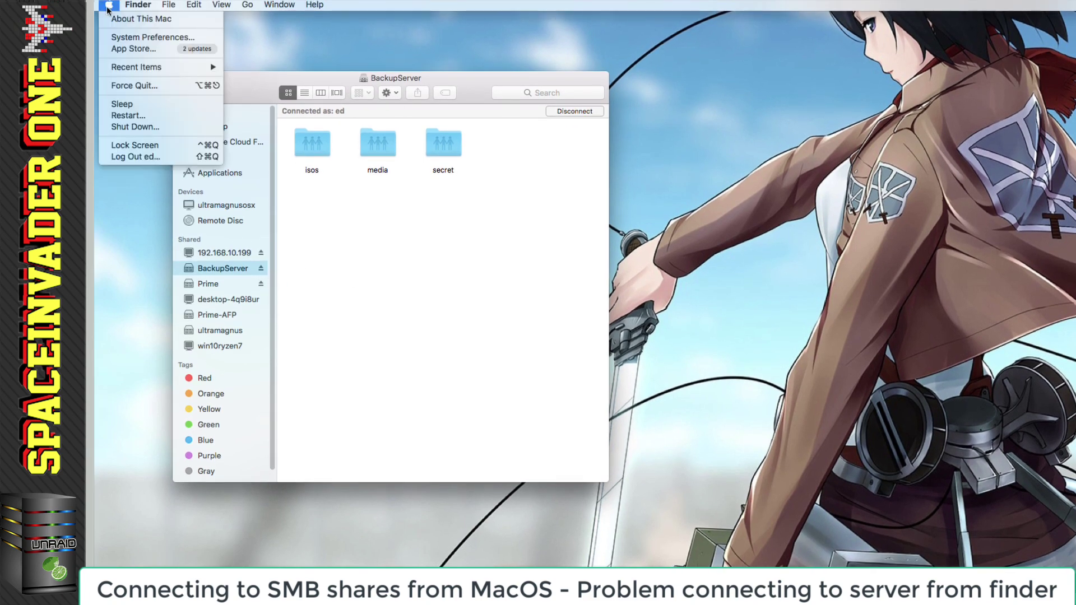
left_click(133, 85)
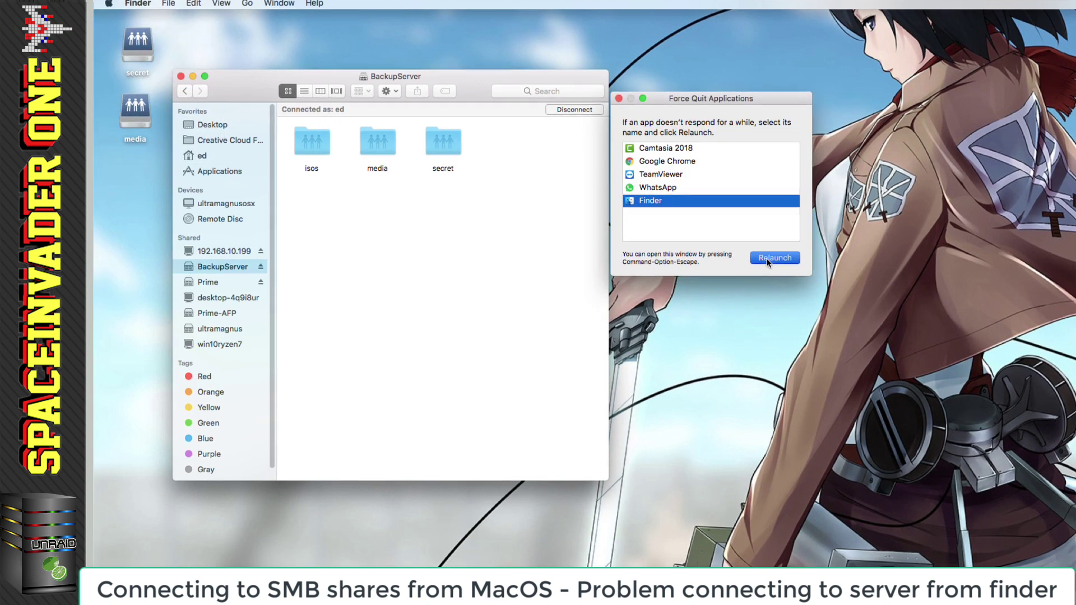
left_click(767, 259)
left_click(798, 143)
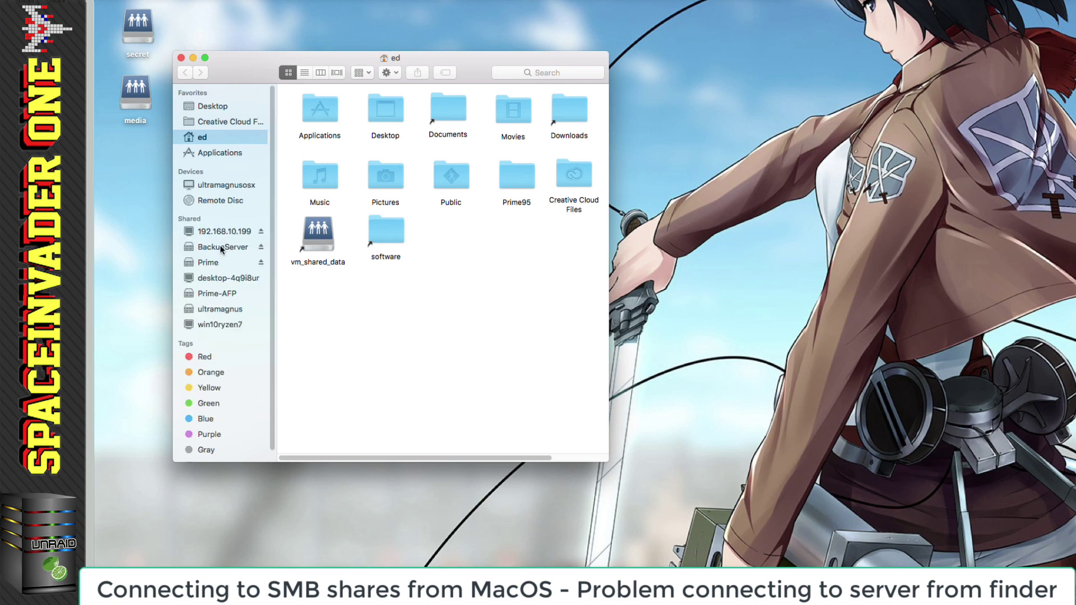
left_click(223, 247)
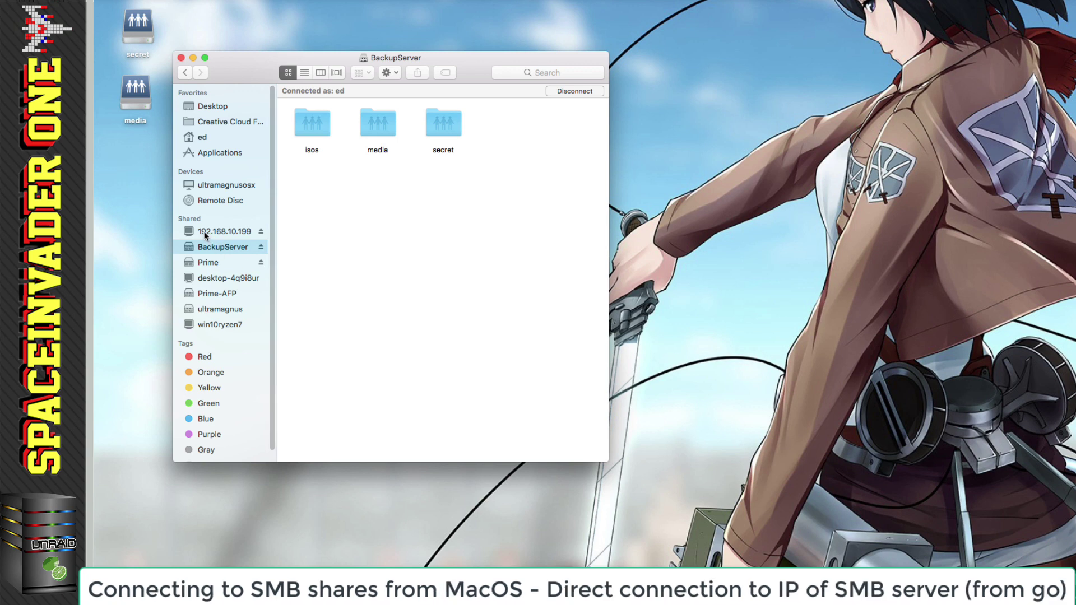
Step: View the shares offered by the server 192.168.10.199 and close the Finder window
left_click(205, 235)
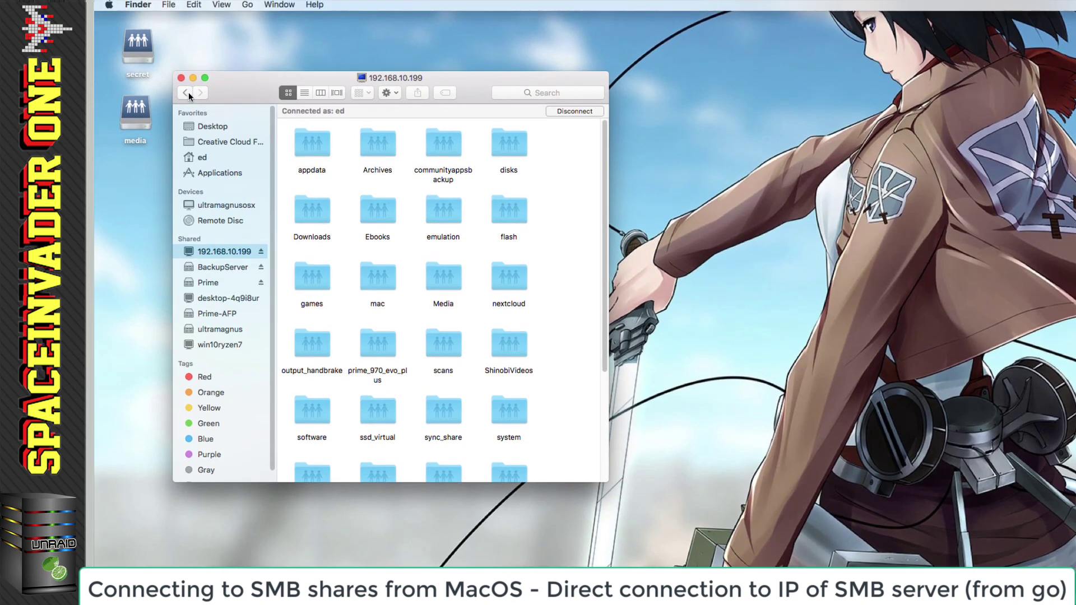
left_click(181, 77)
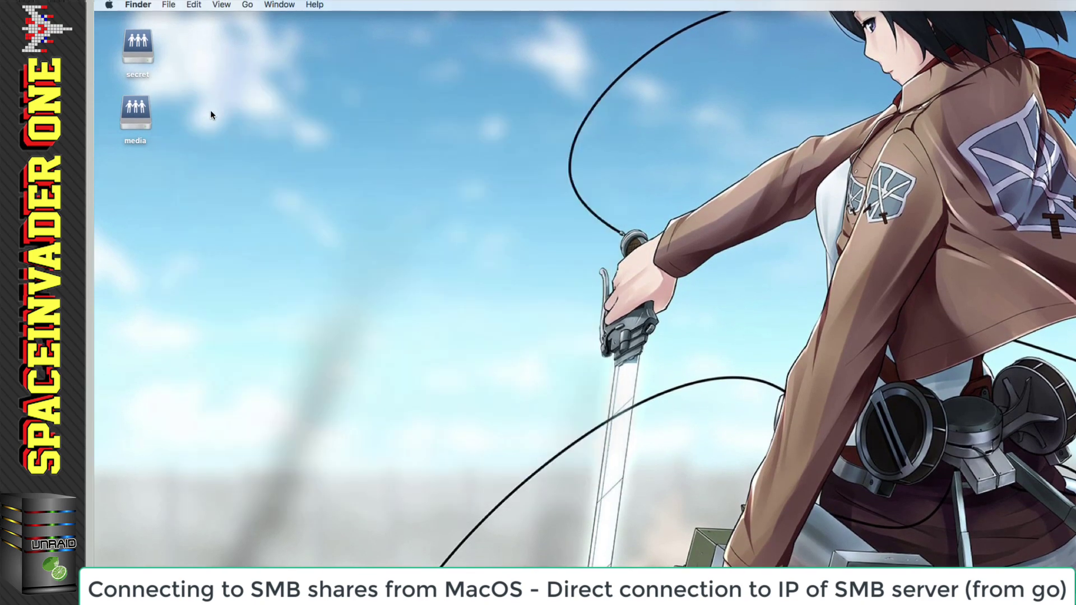
Step: Connect Finder directly to smb://10.10.20.197, mount its isos volume, and close the share window
left_click(248, 5)
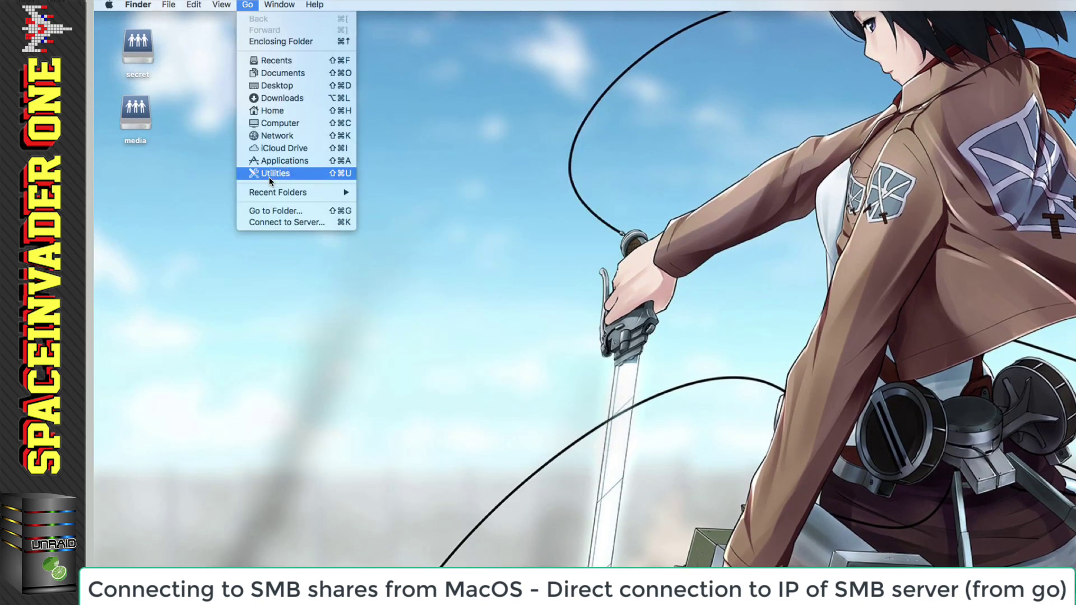
left_click(288, 222)
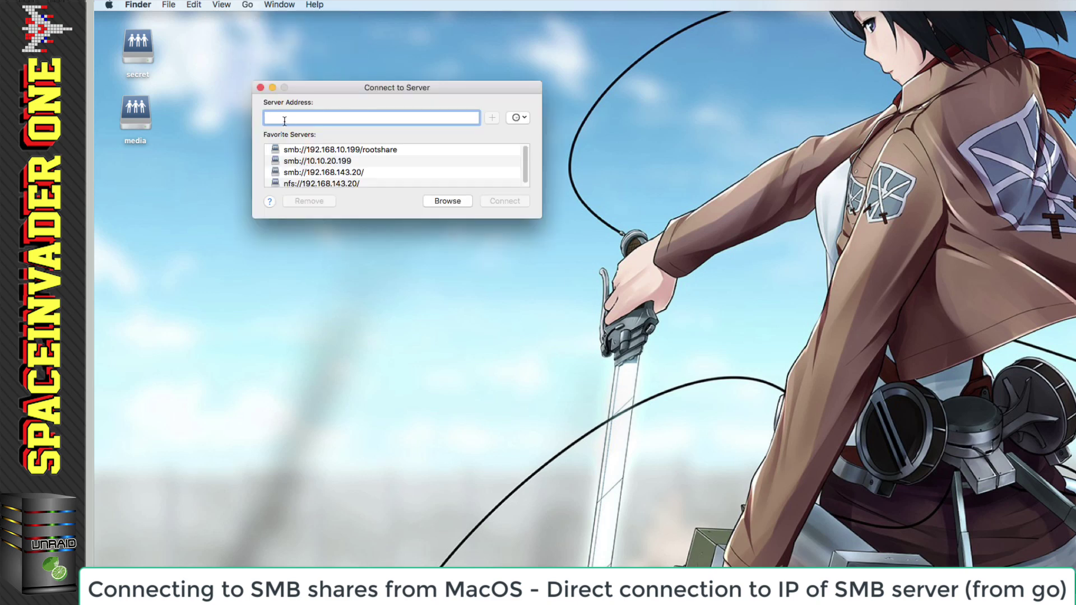
type("sm")
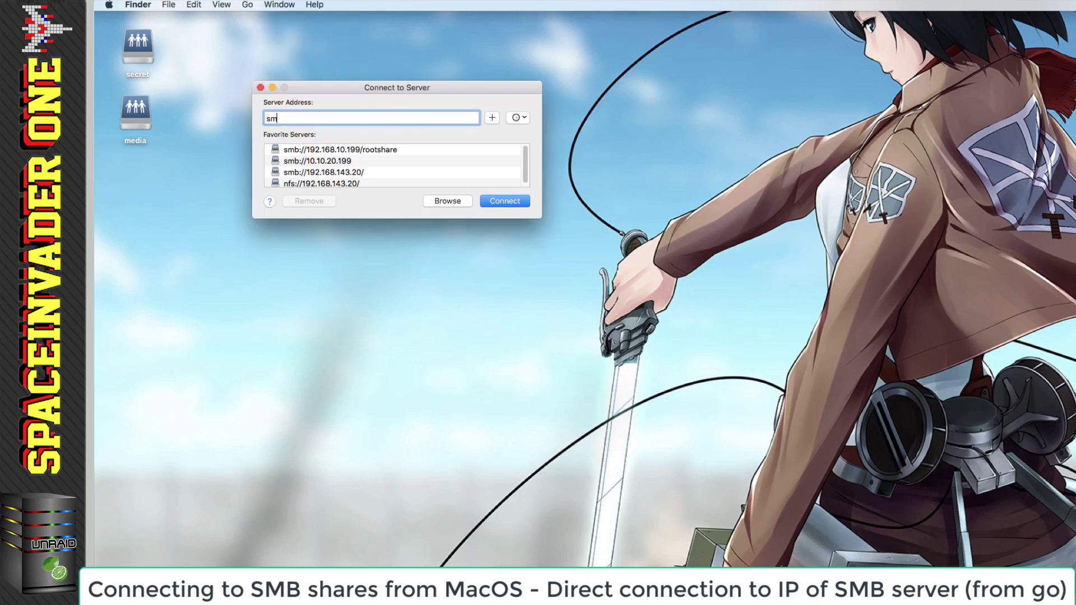
type("b://10.10.20.197")
left_click(495, 201)
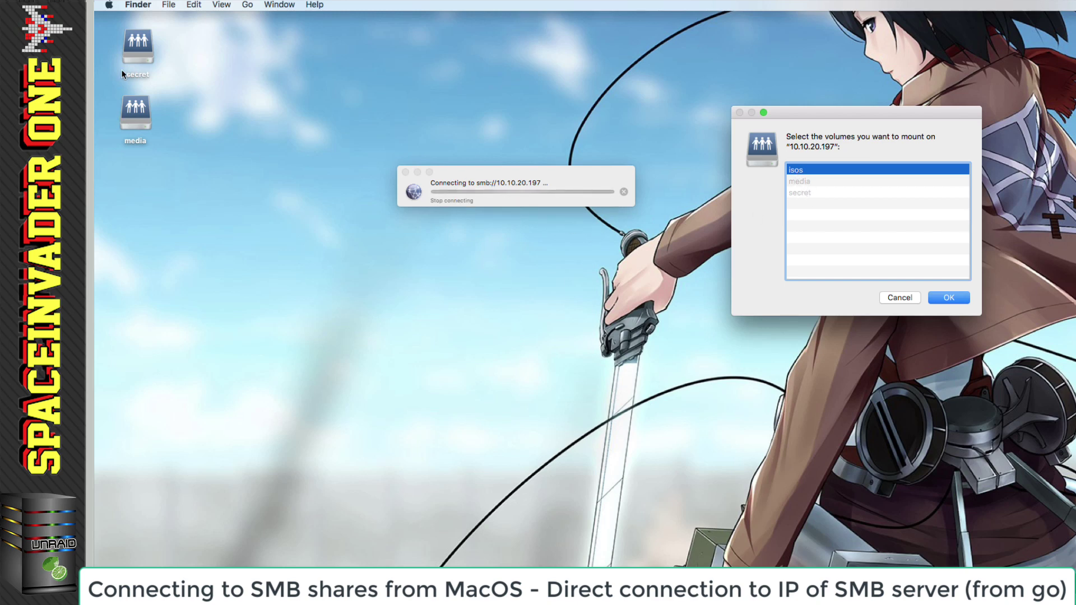
left_click(948, 297)
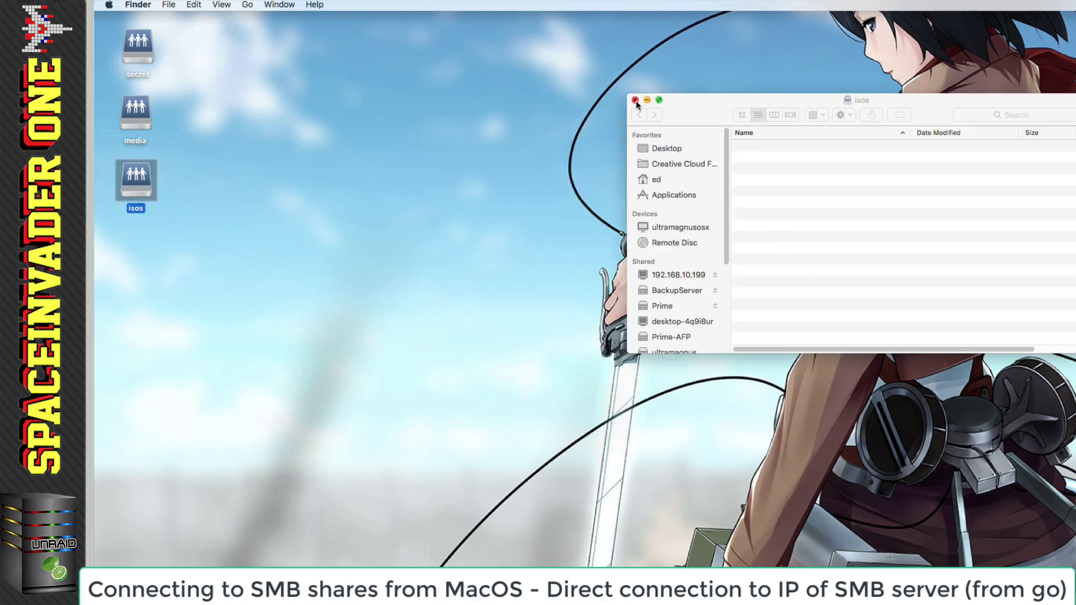
left_click(635, 101)
left_click(345, 208)
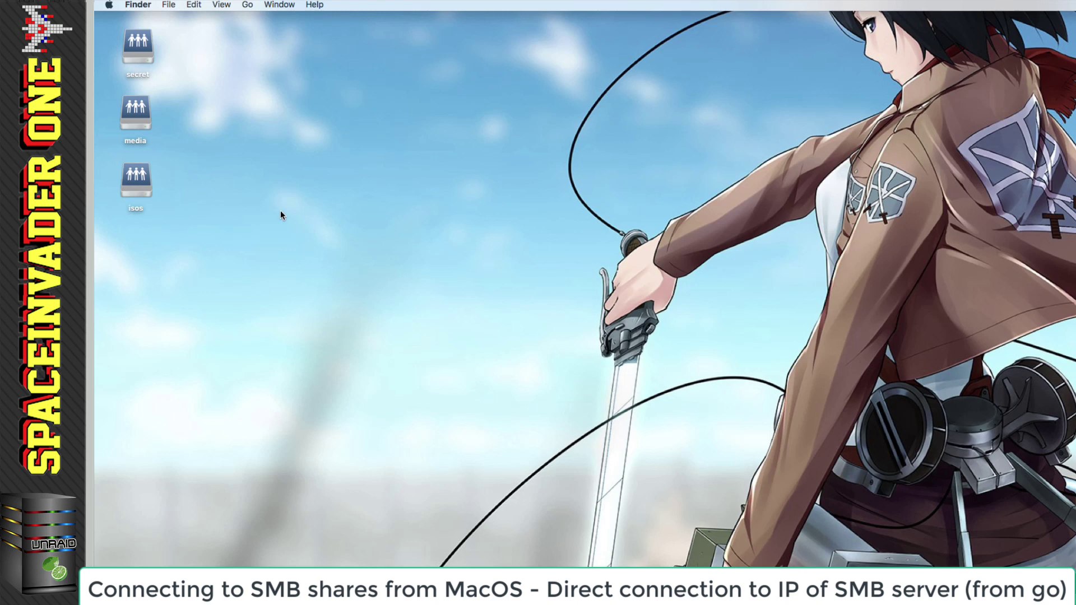
Step: Eject the mounted secret, media and isos volumes from the desktop together
left_click_drag(178, 231, 120, 31)
right_click(139, 47)
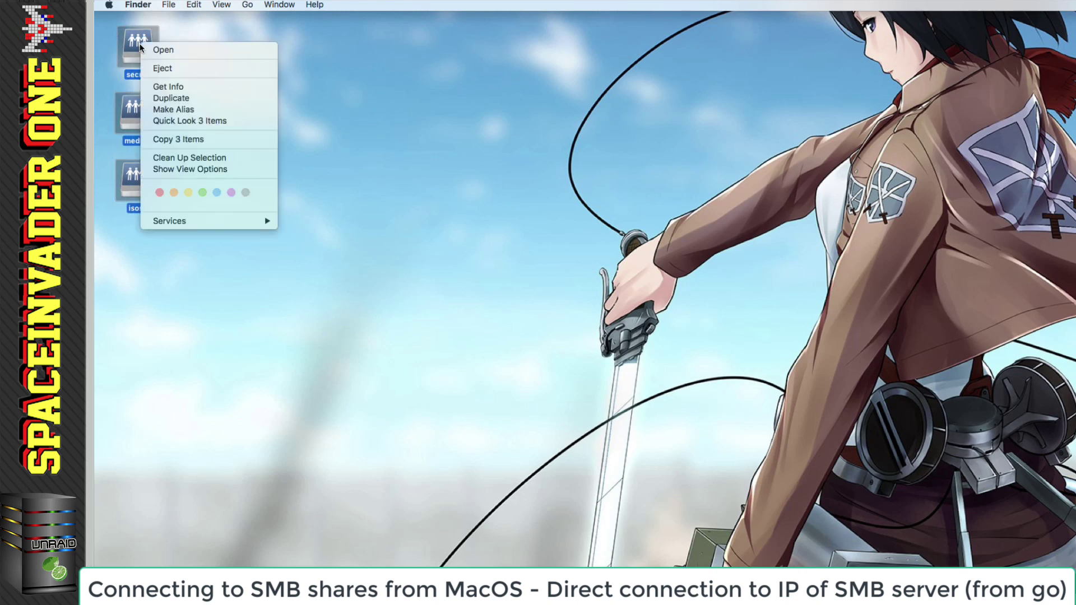
left_click(157, 69)
Step: Connect Finder directly to the media share at smb://10.10.20.197/media
left_click(248, 6)
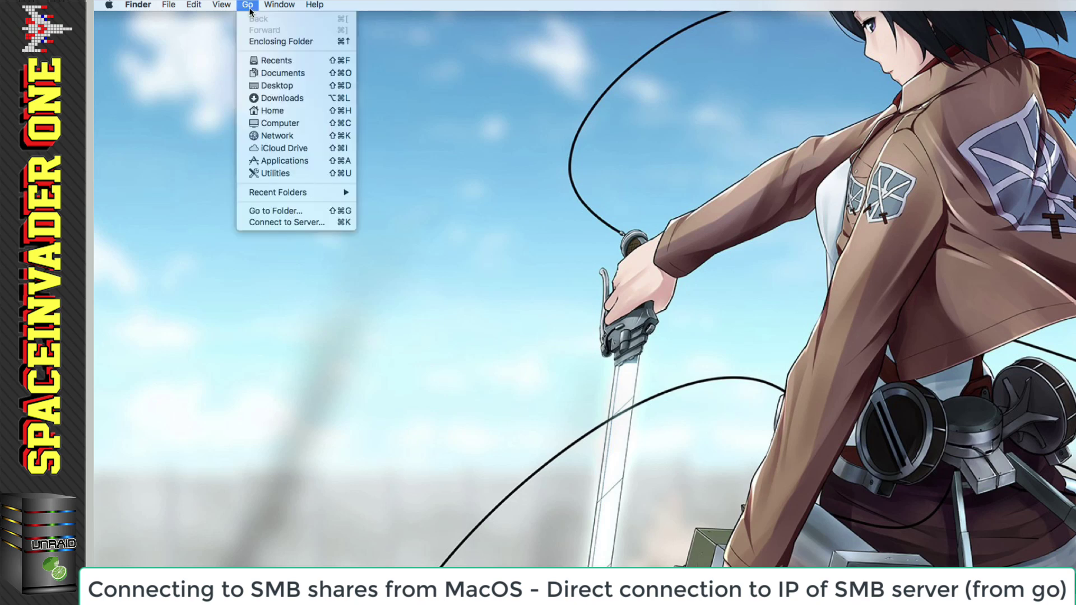
left_click(279, 222)
left_click(343, 119)
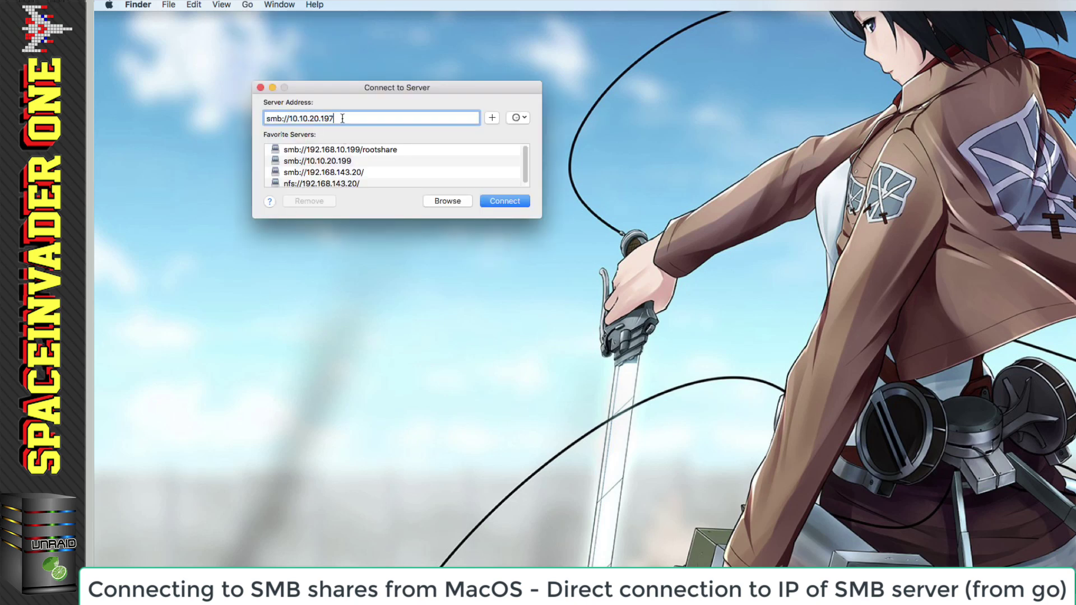
type("/media")
left_click(504, 201)
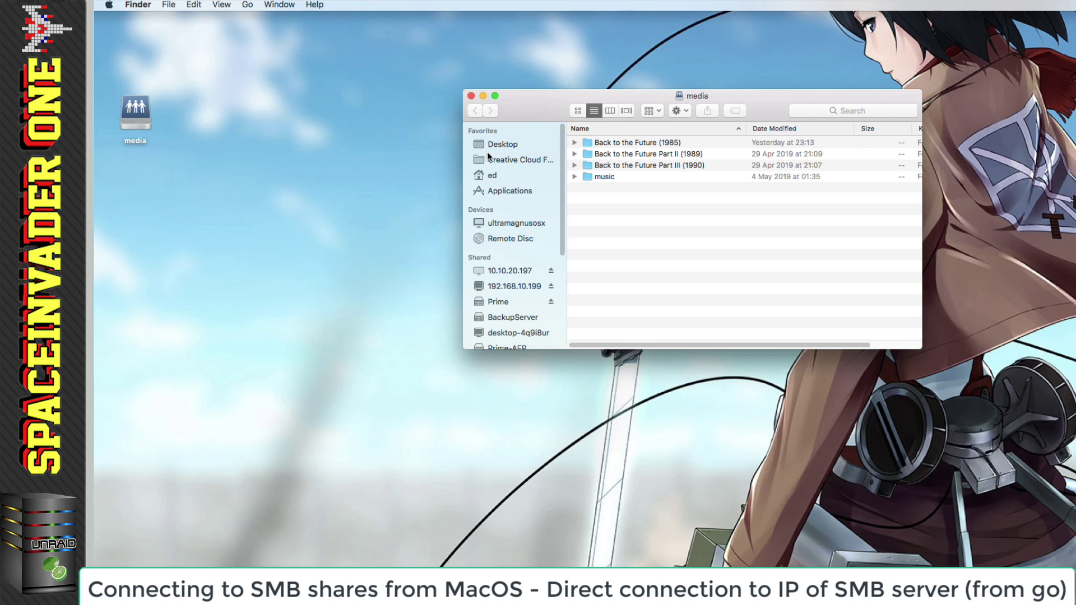
Step: View the shares available on 10.10.20.197 in the Finder window and close it
left_click(513, 271)
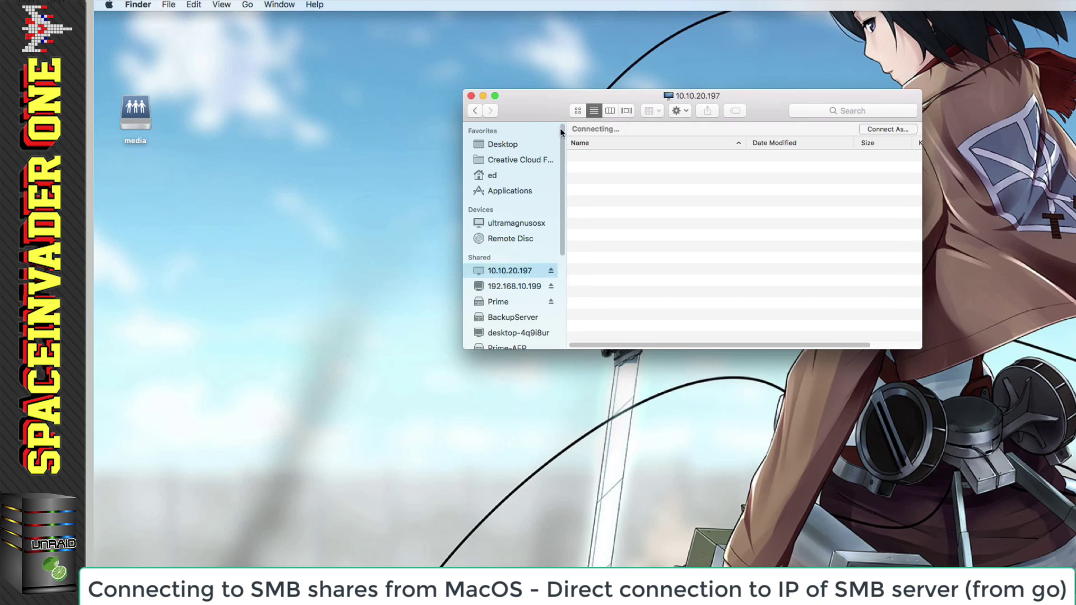
left_click_drag(554, 107, 371, 78)
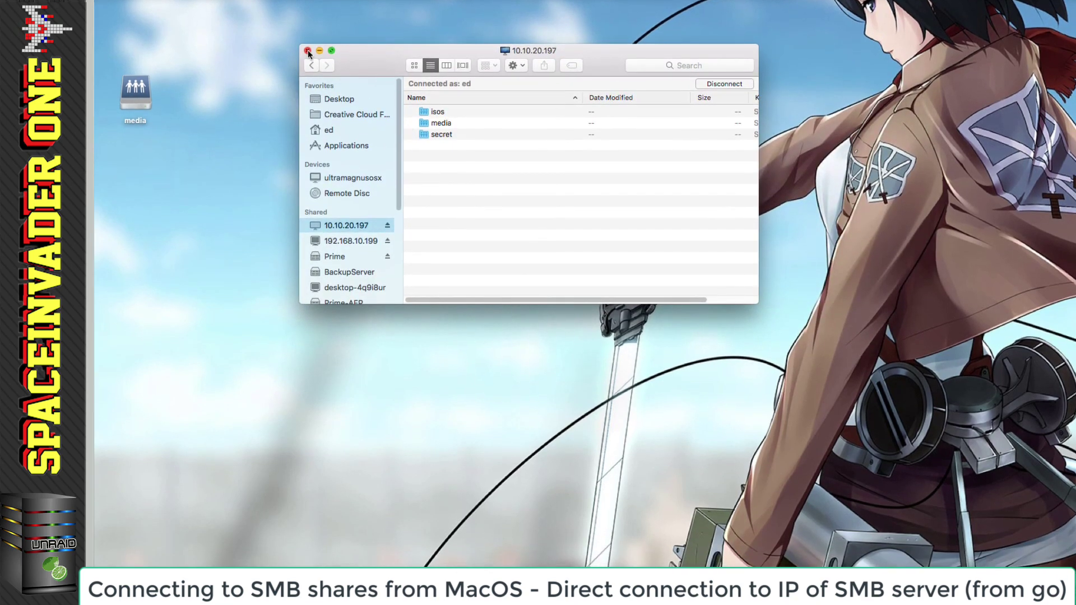
left_click(307, 70)
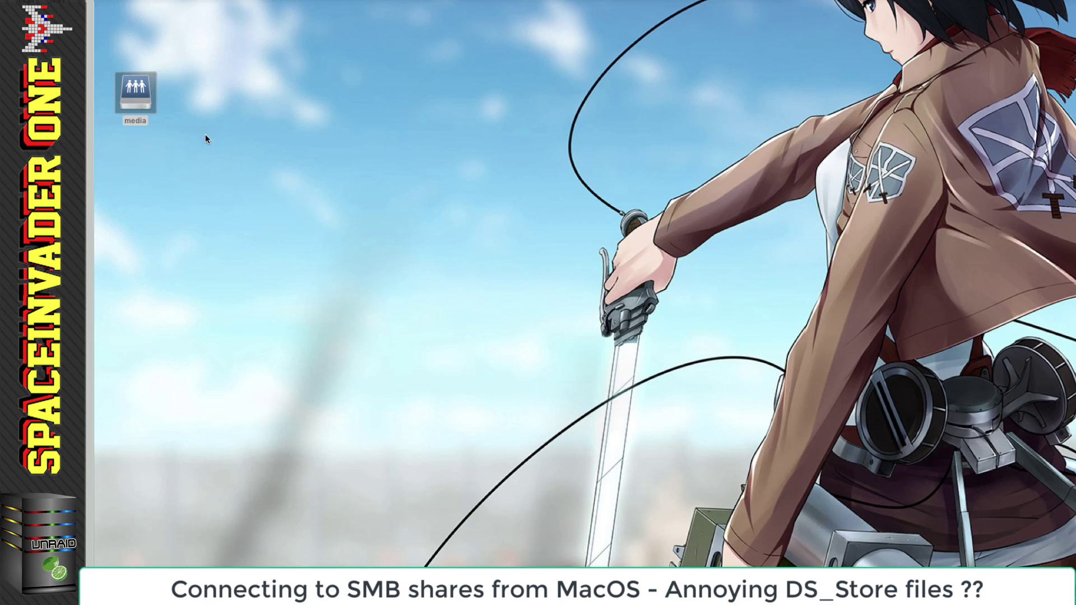
Step: Look through the mounted media share and its music folder in Finder, and close the window
double_click(140, 96)
left_click(323, 105)
left_click(318, 116)
left_click(318, 129)
left_click(311, 139)
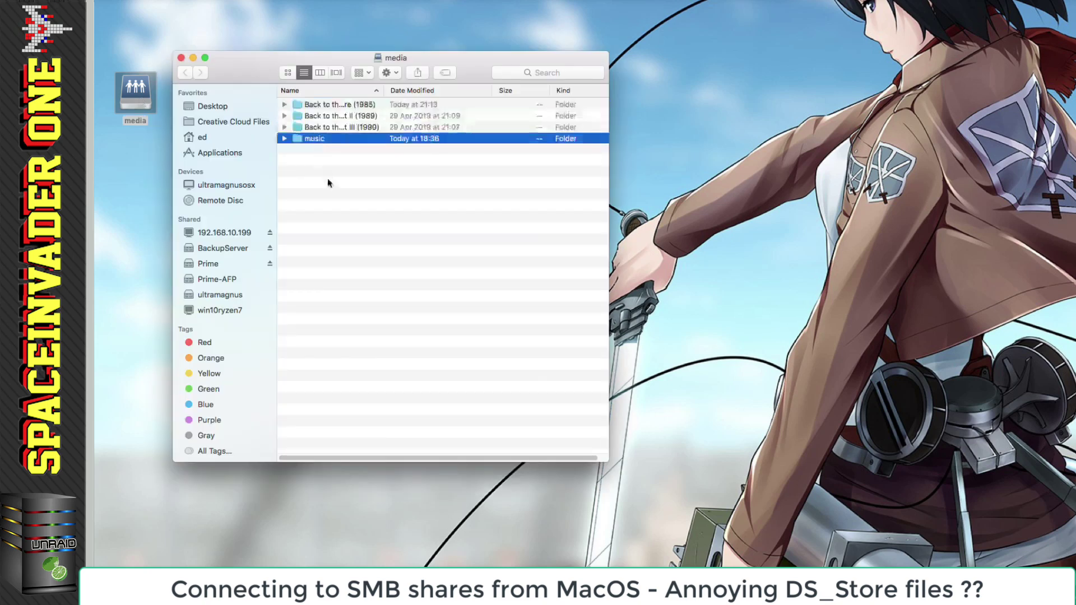
double_click(311, 138)
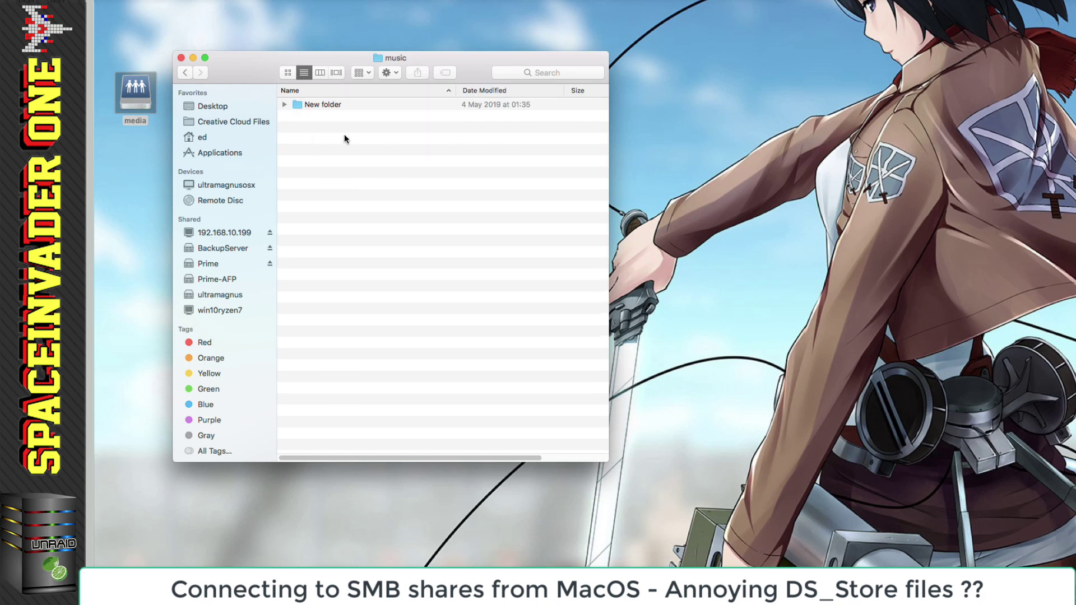
left_click(316, 106)
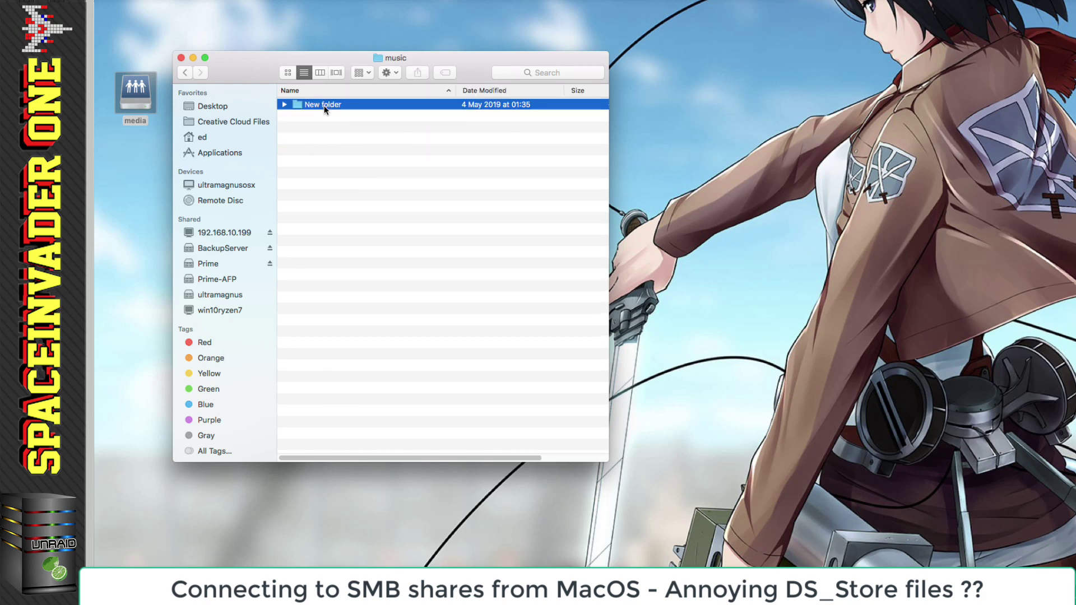
left_click(181, 59)
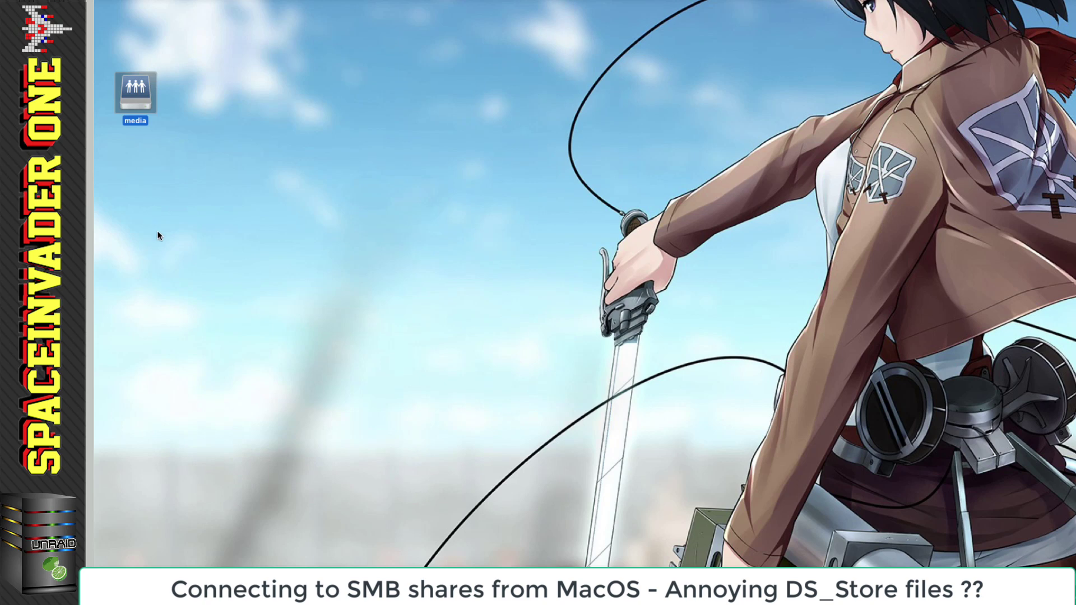
Step: Switch to the Unraid web interface and check the media share, its music folder and Back to the Future (1985) for .DS_Store files
left_click(469, 585)
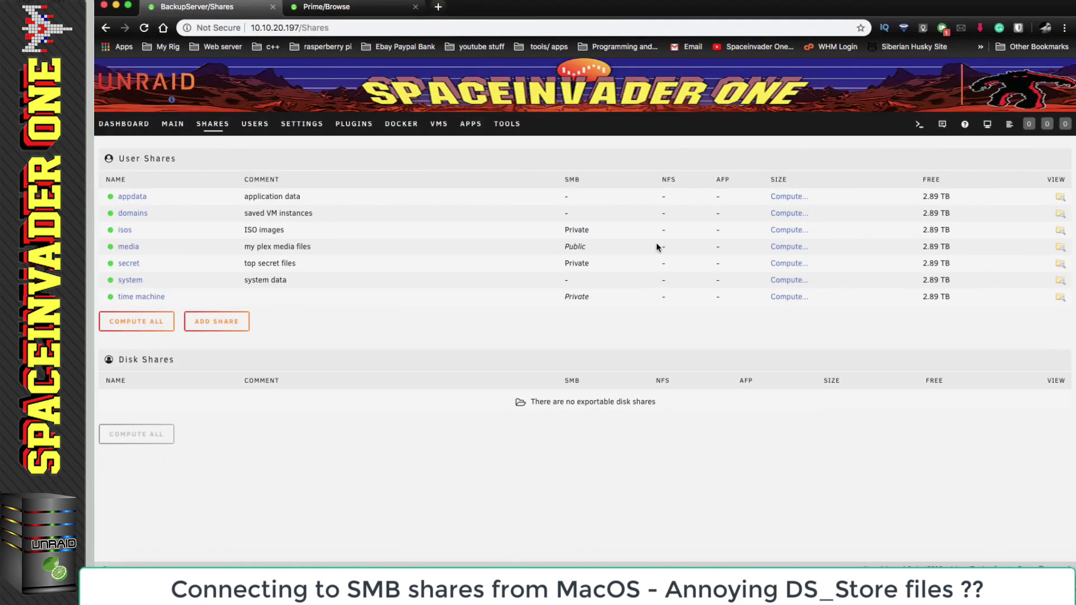
left_click(1059, 247)
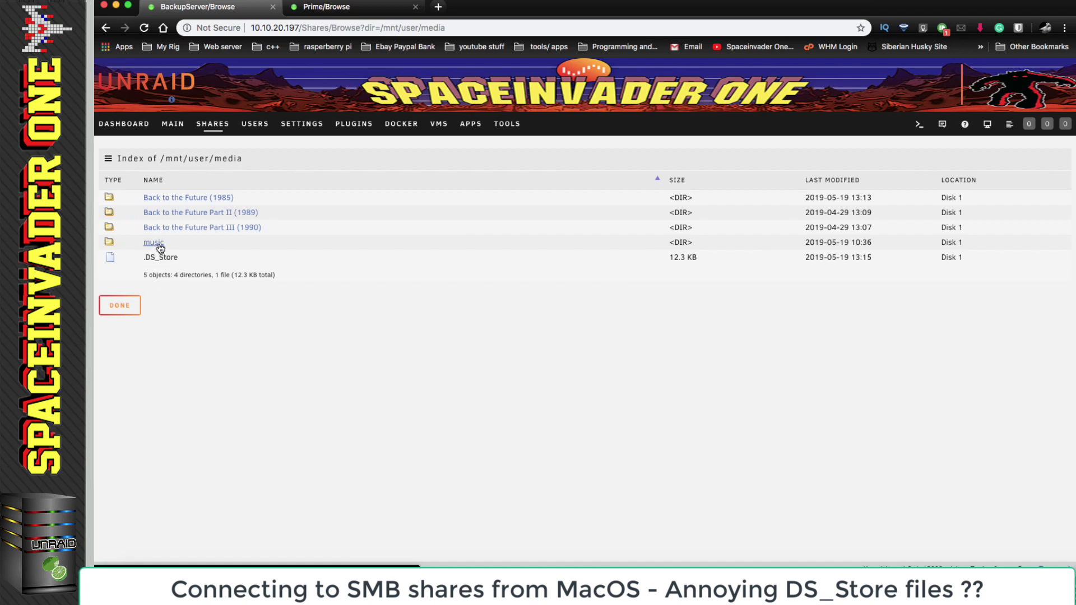
left_click(160, 249)
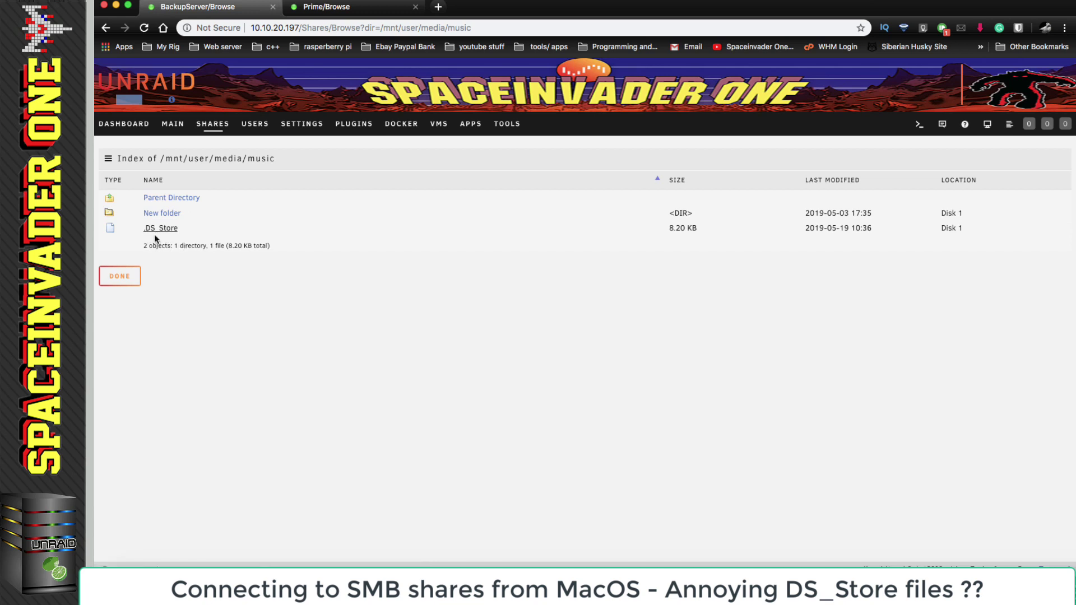
left_click(150, 199)
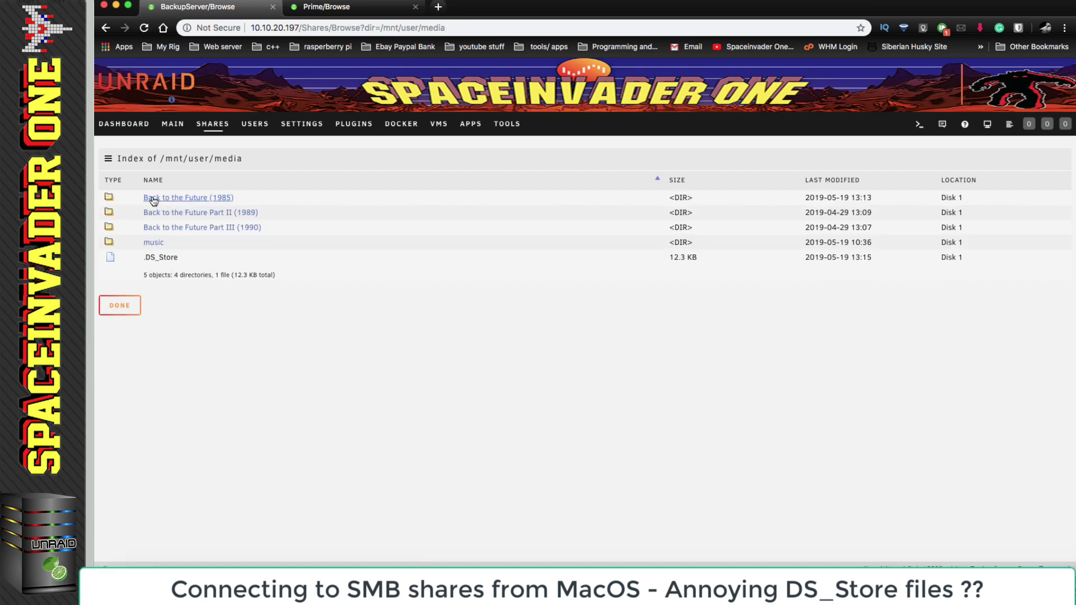
left_click(167, 198)
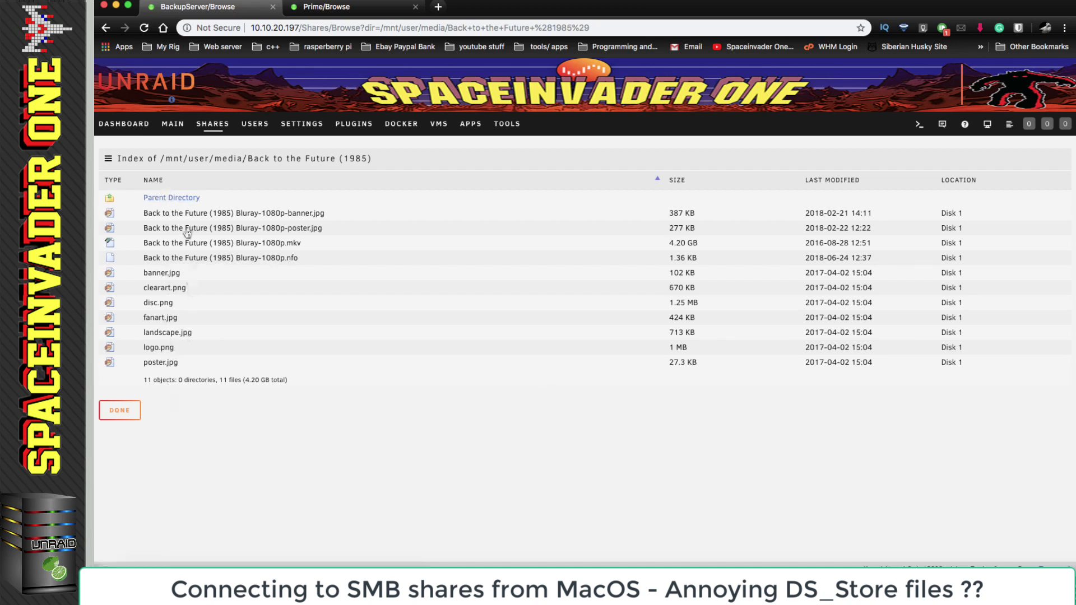
left_click(185, 199)
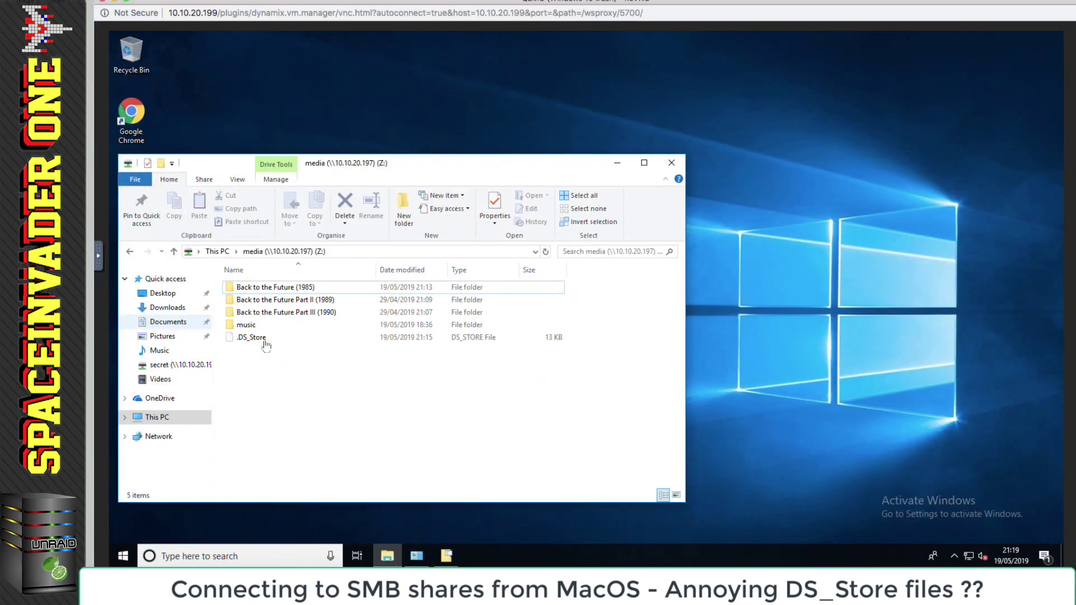
Step: In the Windows VM's File Explorer Options, choose not to show hidden files, folders or drives, and apply it
left_click(258, 337)
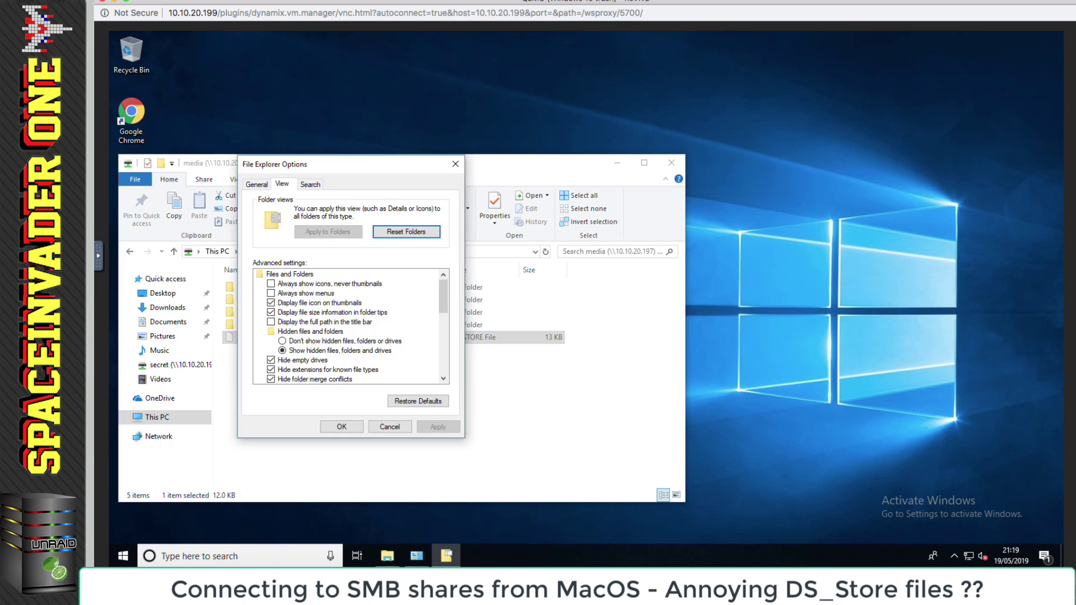
left_click(337, 350)
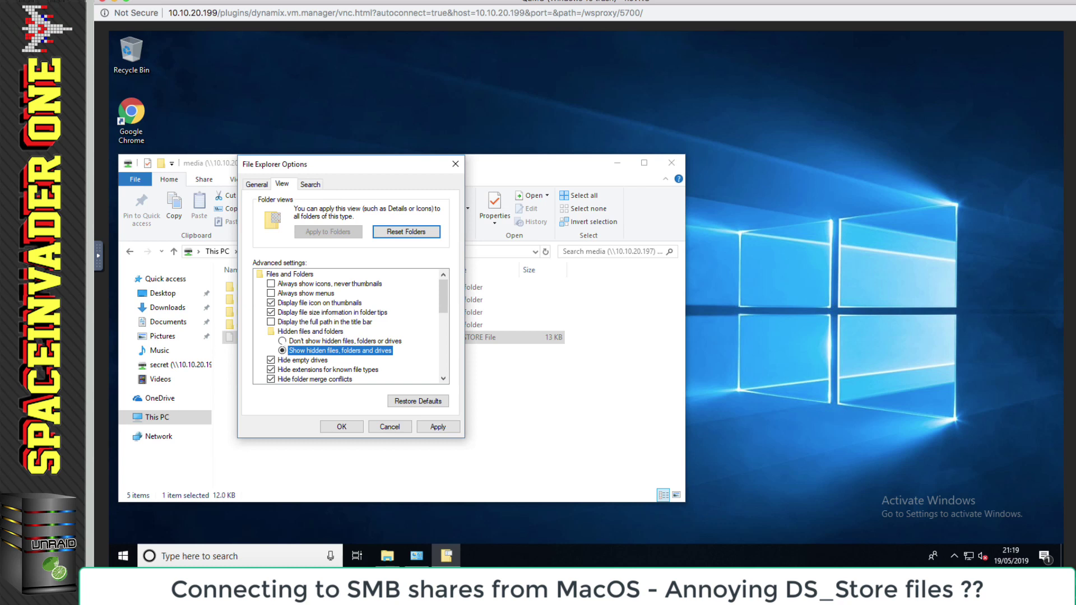
left_click(336, 340)
left_click(438, 426)
left_click(353, 427)
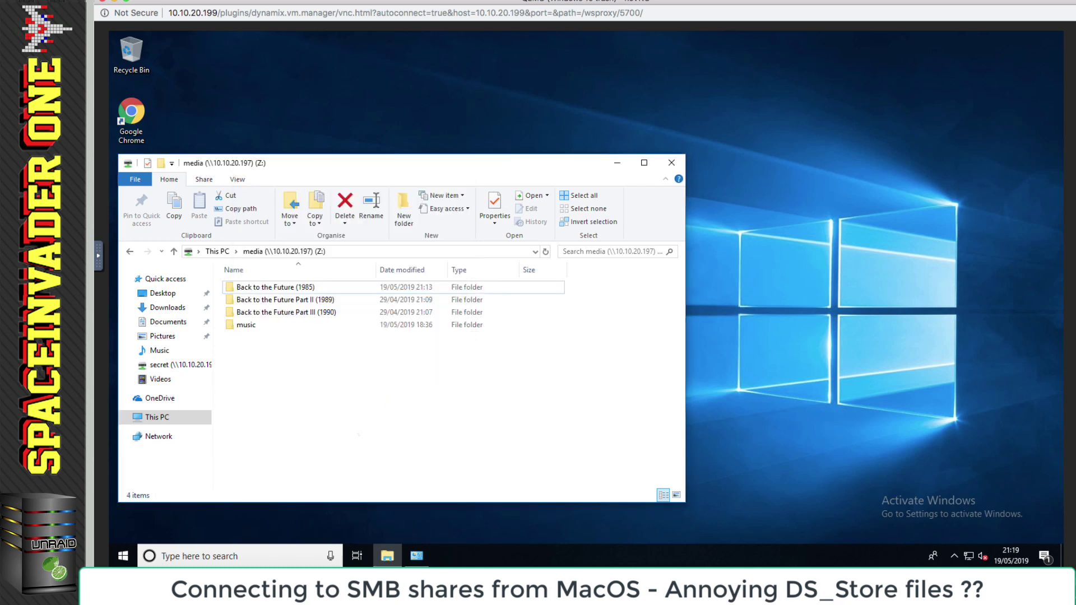
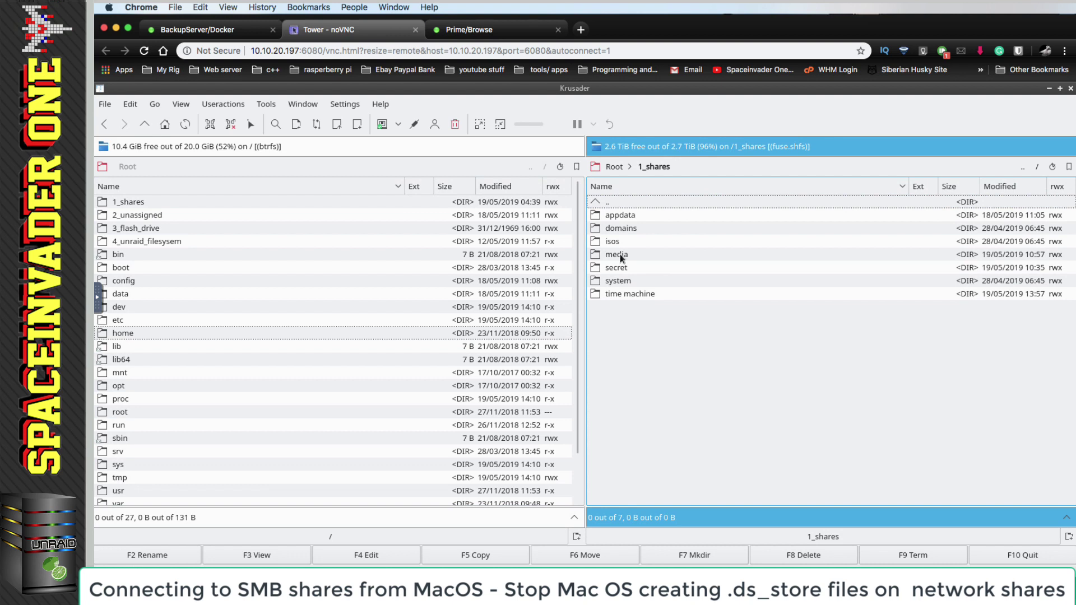
Step: Delete the .DS_Store file from the media share in Krusader
left_click(621, 268)
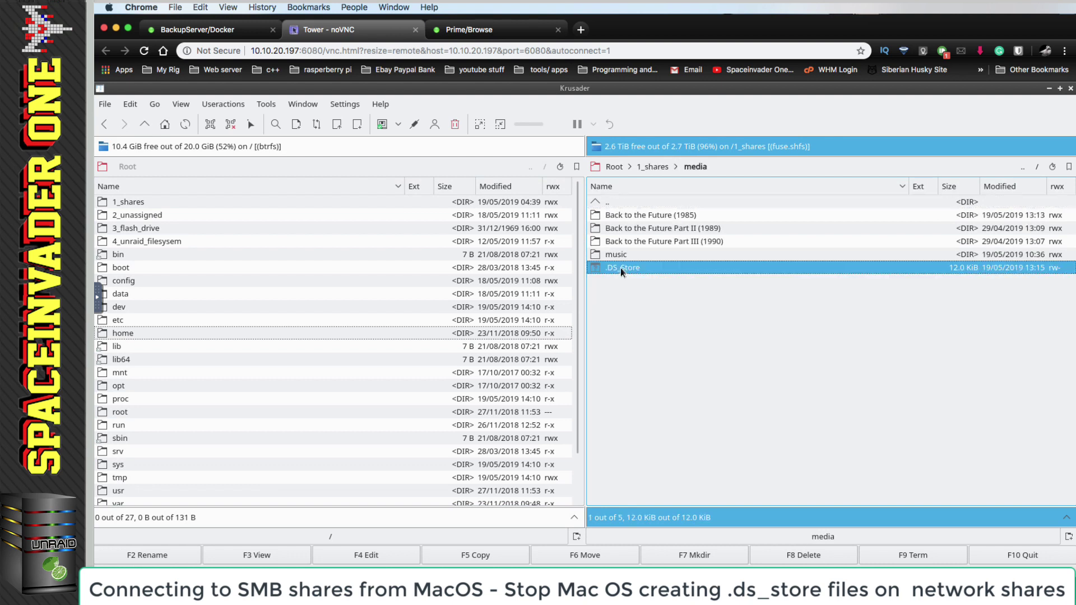
right_click(627, 269)
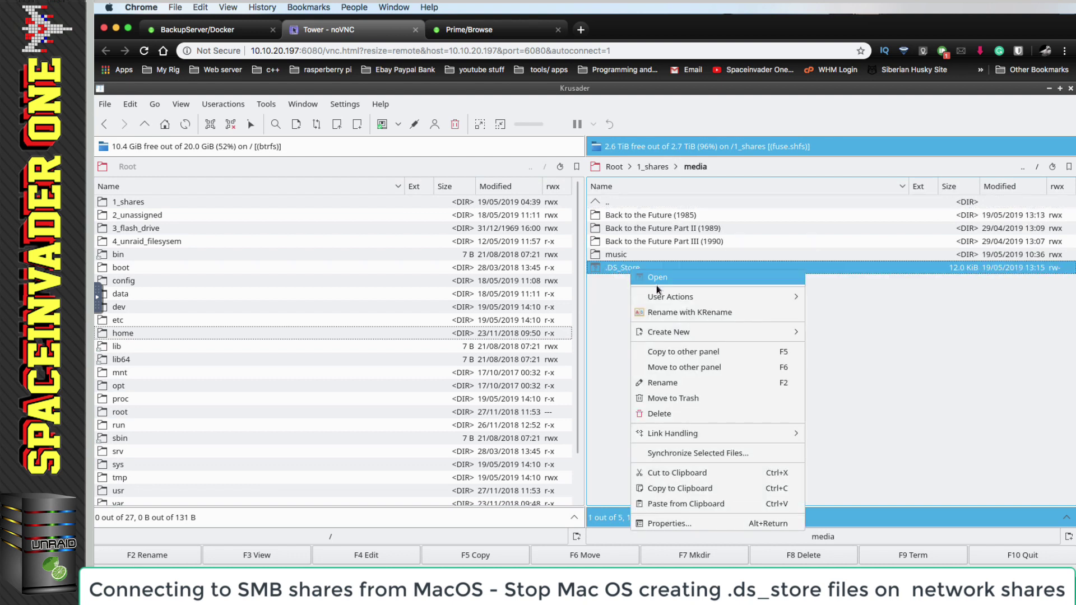
left_click(662, 412)
key("Return")
Step: Close the Krusader tab and browse the media share's contents in the Unraid web interface
left_click(415, 30)
left_click(221, 147)
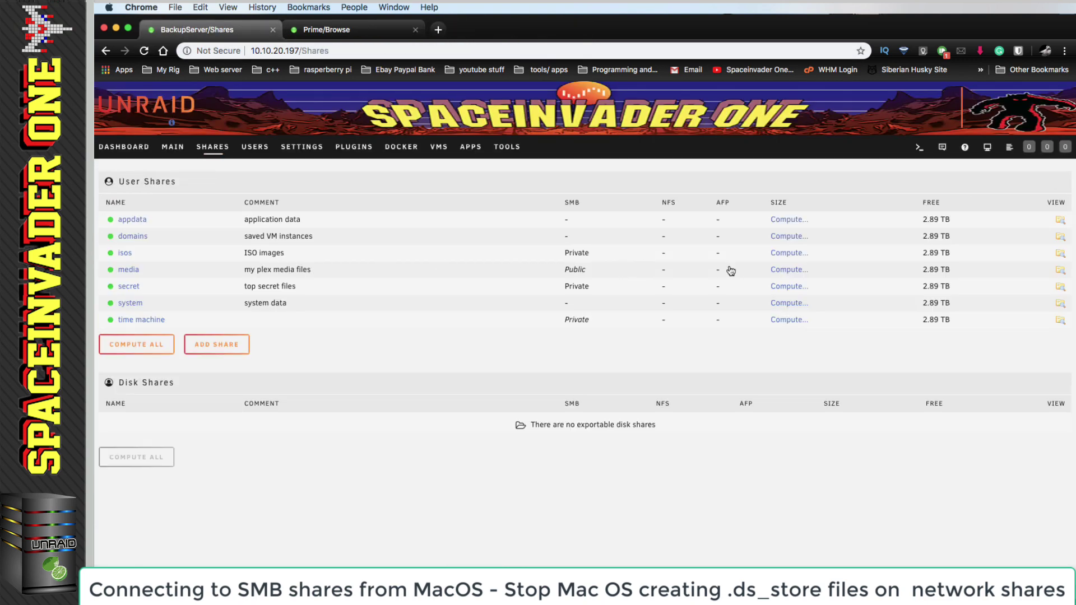
left_click(1060, 274)
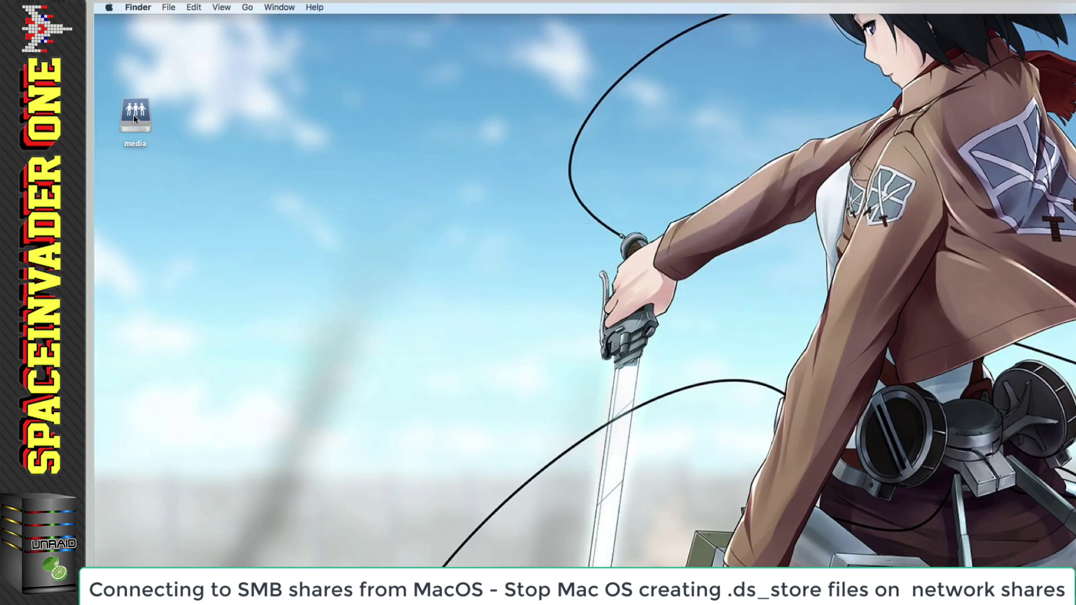
Step: Open the mounted media share in Finder to test for new .DS_Store files, and close its window
double_click(134, 116)
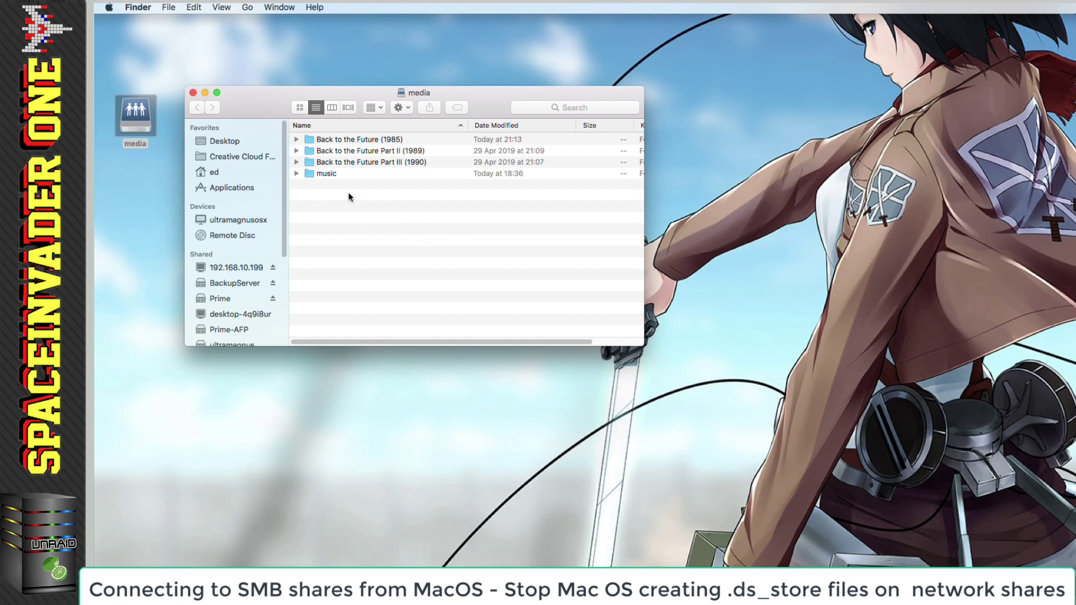
left_click(193, 93)
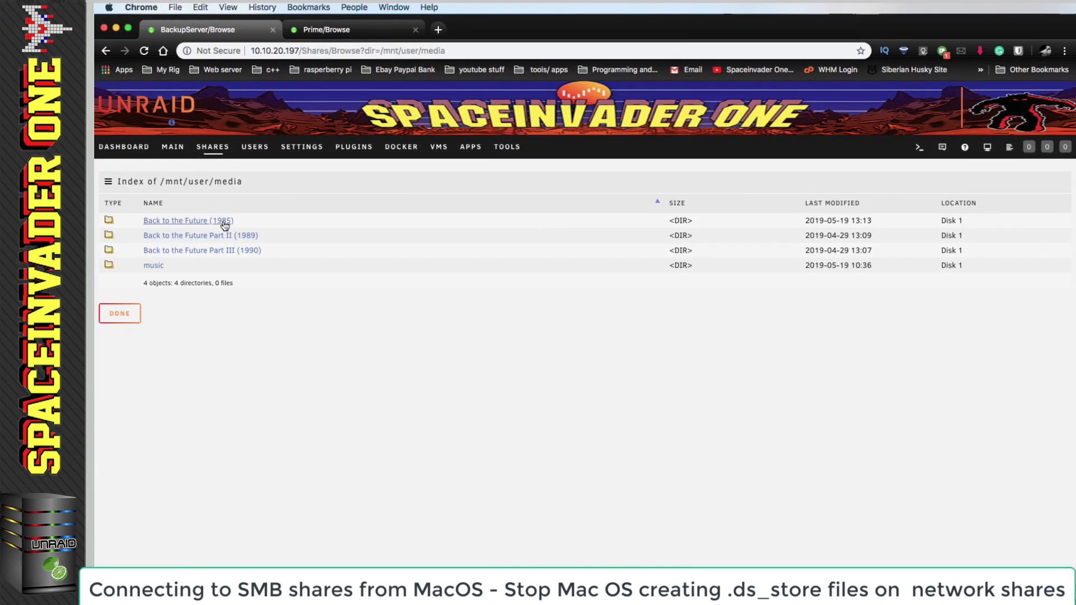
Step: Refresh the media share listing in the Unraid web interface and look through the desktop wallpapers folder in Finder
left_click(143, 54)
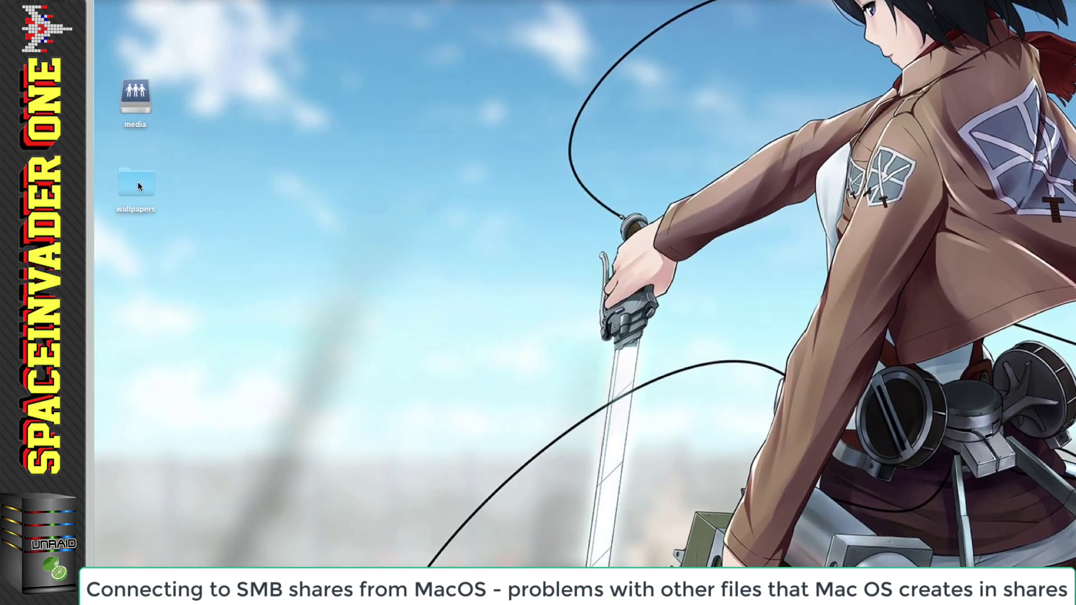
double_click(137, 182)
scroll(294, 163, "down", 5)
scroll(292, 168, "down", 3)
scroll(293, 202, "up", 10)
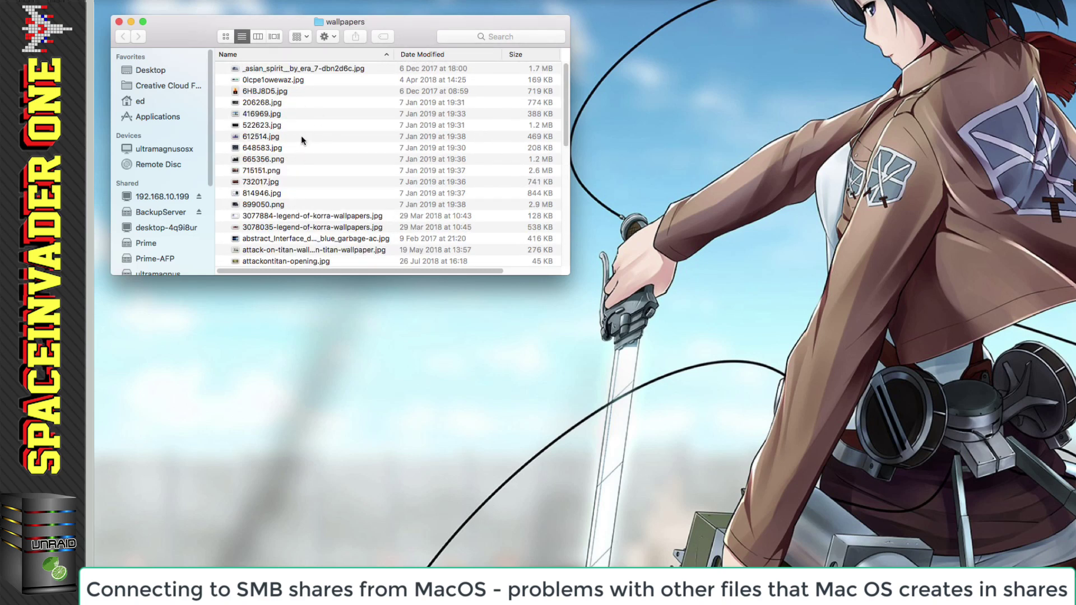
left_click(119, 21)
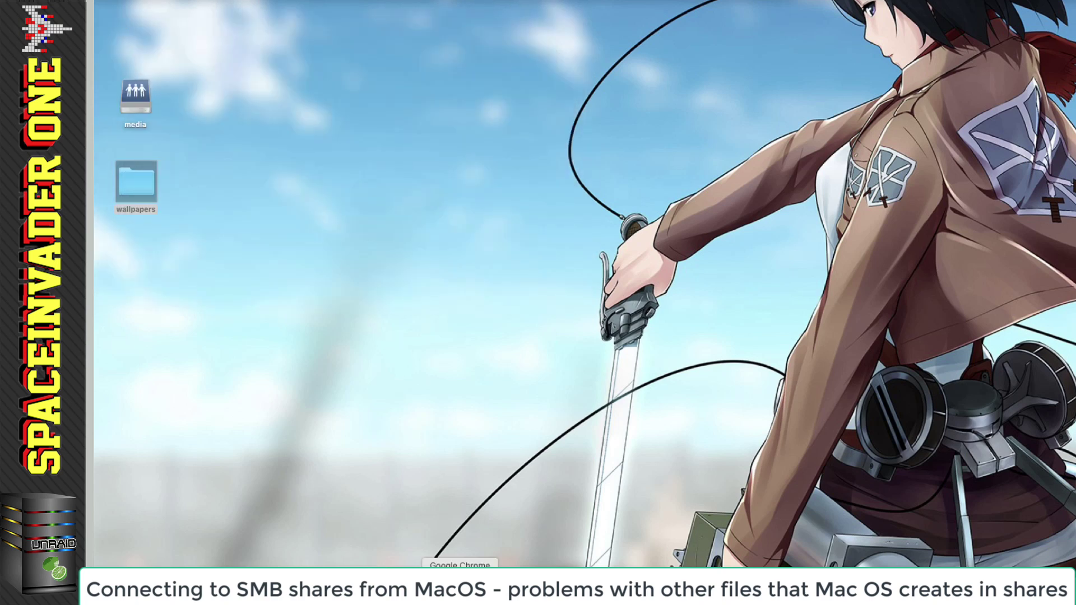
Step: Add a user share named wallpapers in the Unraid web interface in Chrome and finish its settings
left_click(460, 588)
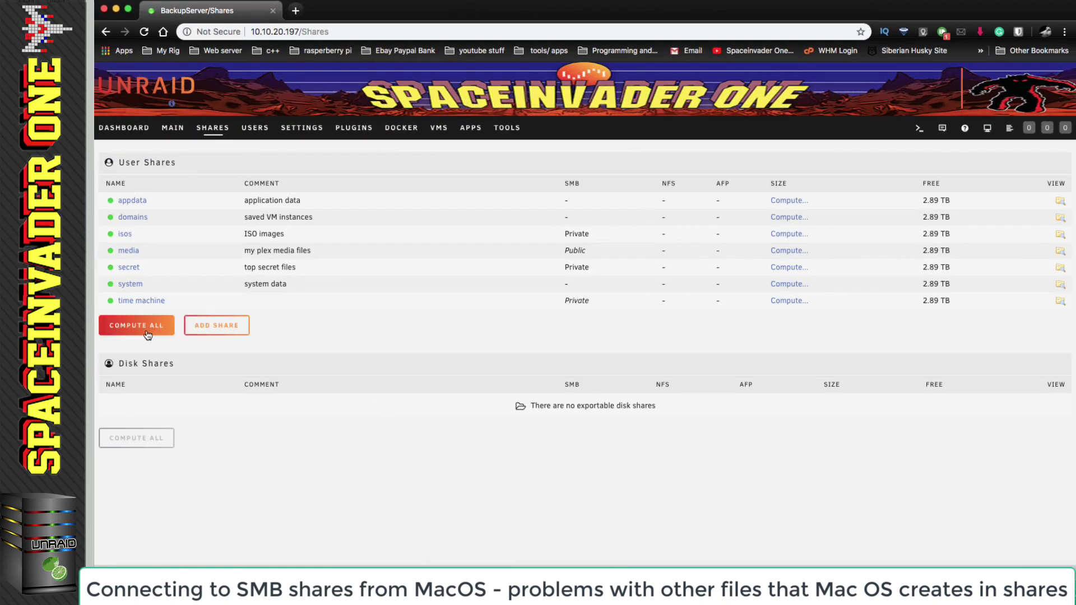
left_click(216, 329)
type("wallpapers")
left_click(462, 423)
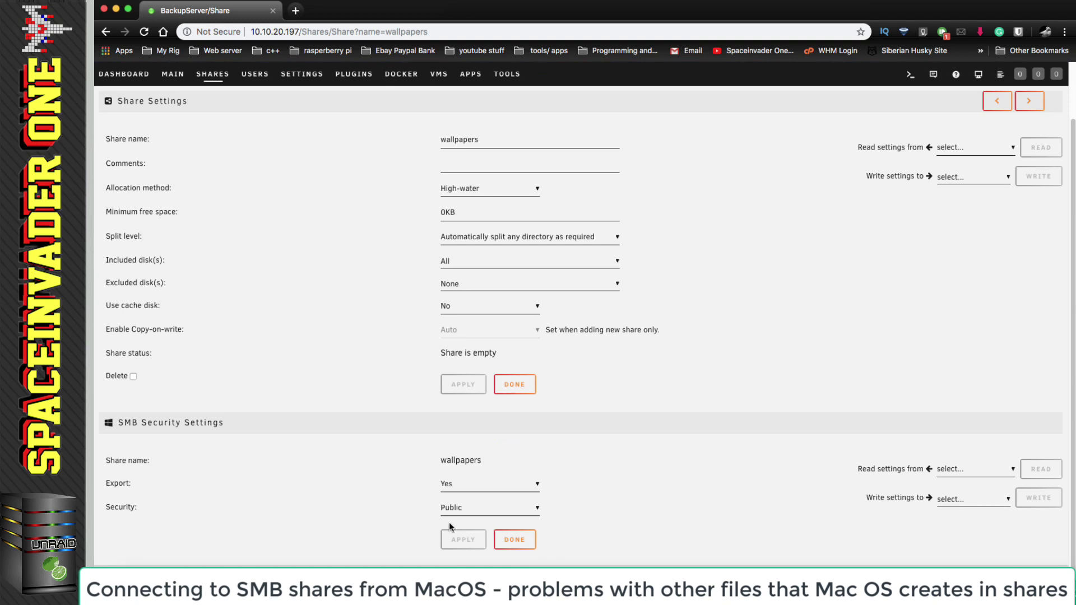
left_click(514, 539)
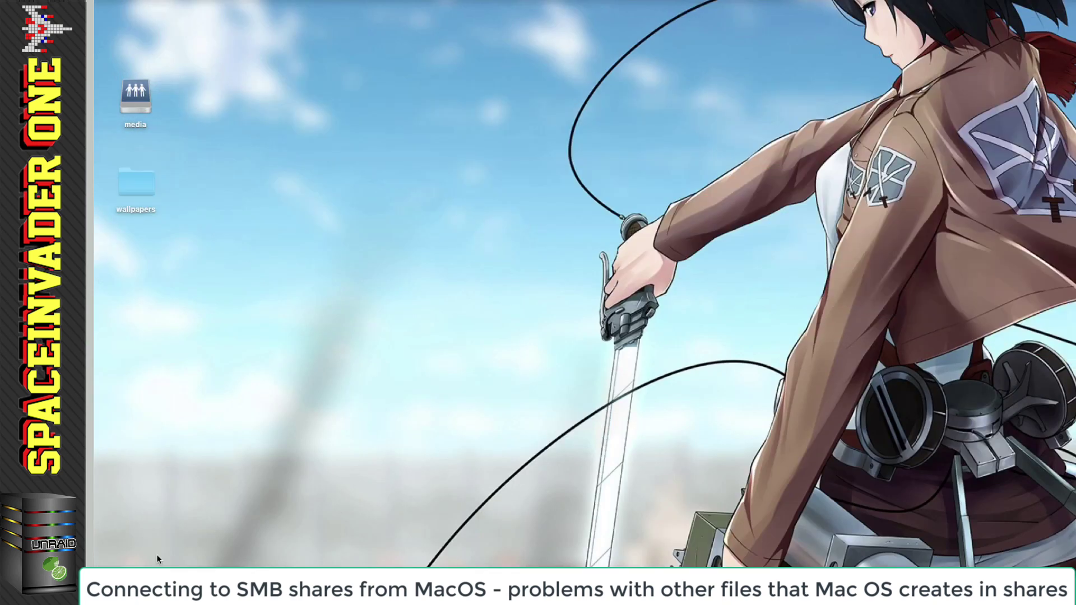
Step: Open BackupServer's wallpapers share in a new Finder window and move the window aside
left_click(141, 586)
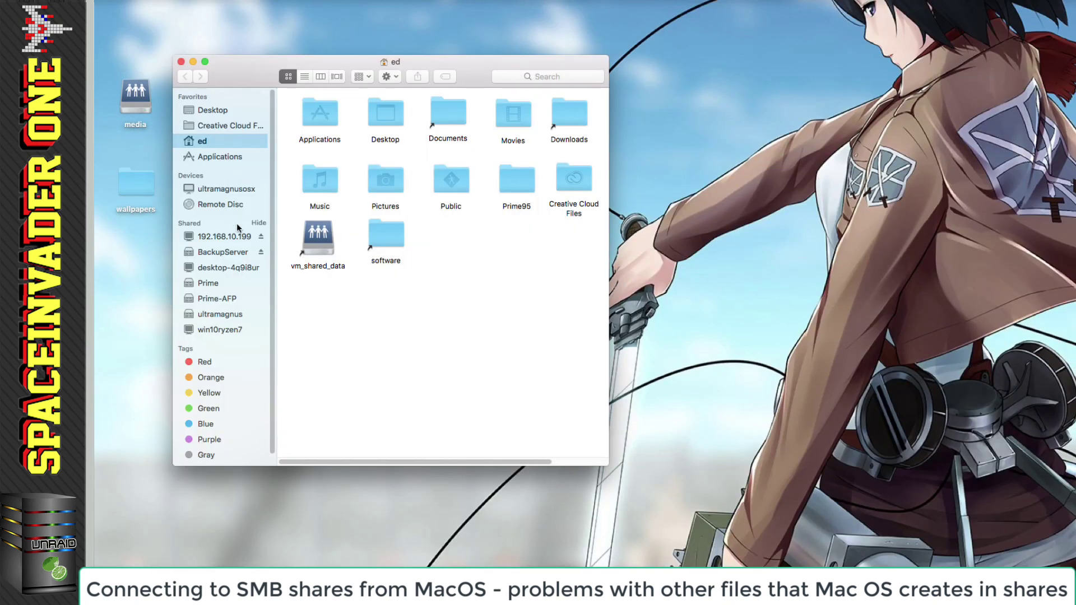
left_click(227, 243)
double_click(444, 126)
left_click_drag(306, 71, 568, 64)
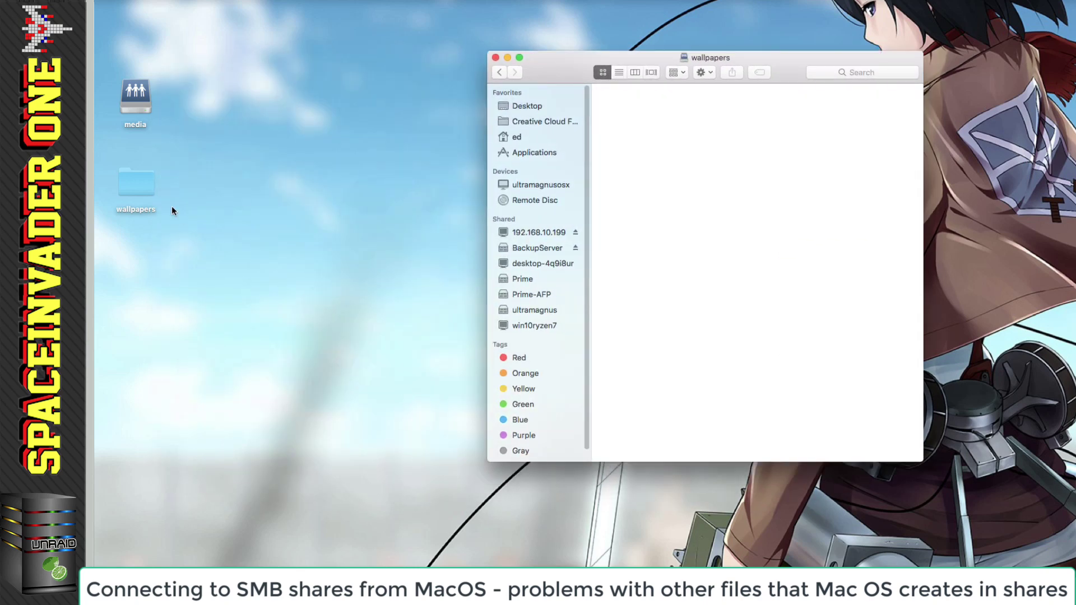
Step: Copy all the images from the desktop wallpapers folder to the wallpapers network share and close both Finder windows
double_click(136, 184)
left_click(344, 331)
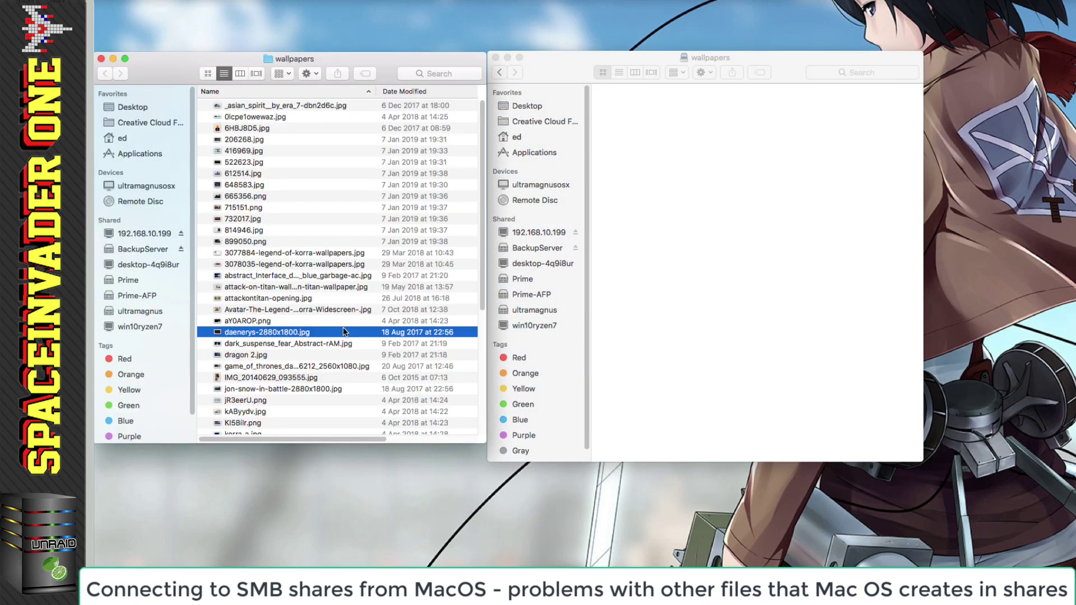
key("super+a")
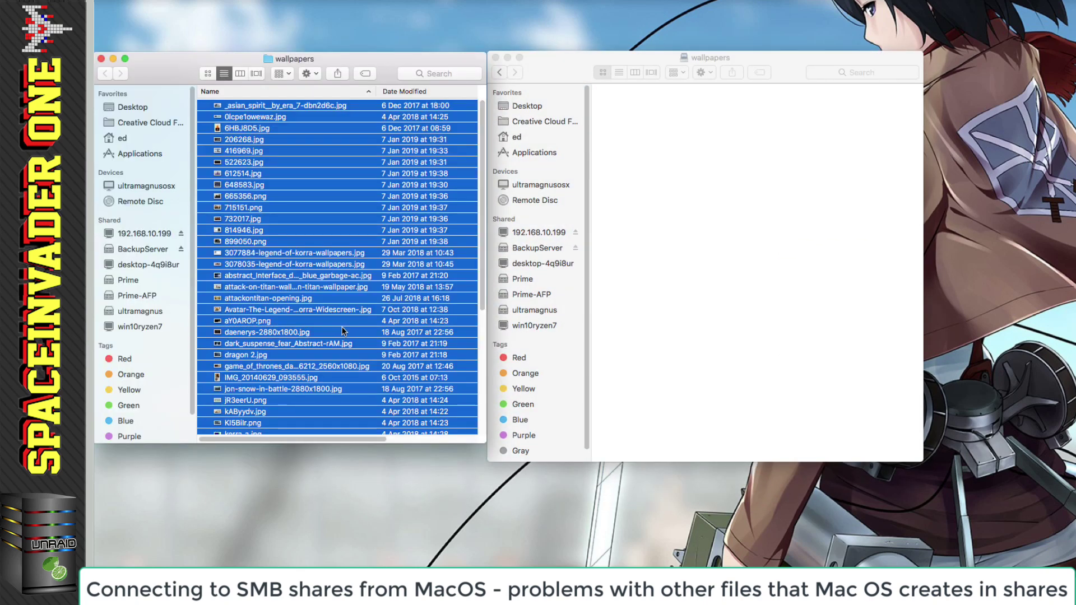
left_click_drag(291, 106, 726, 140)
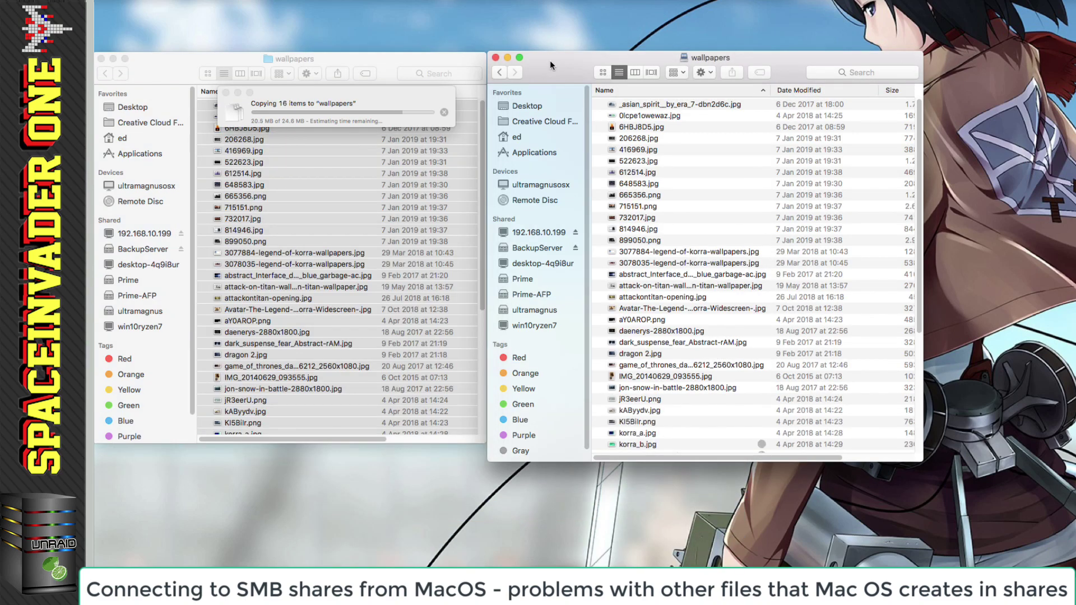
left_click(101, 58)
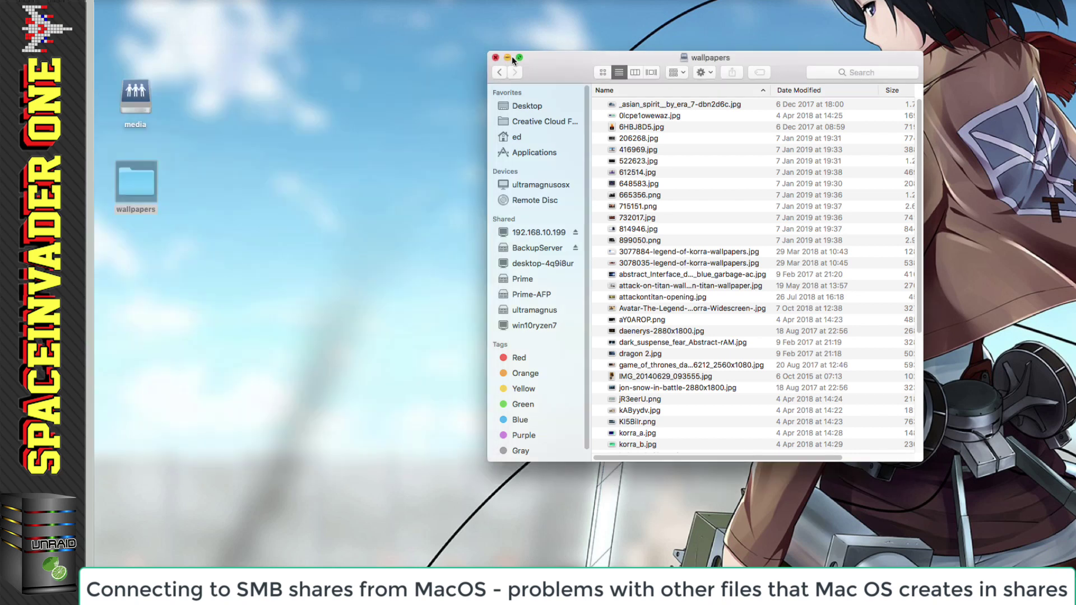
left_click(496, 57)
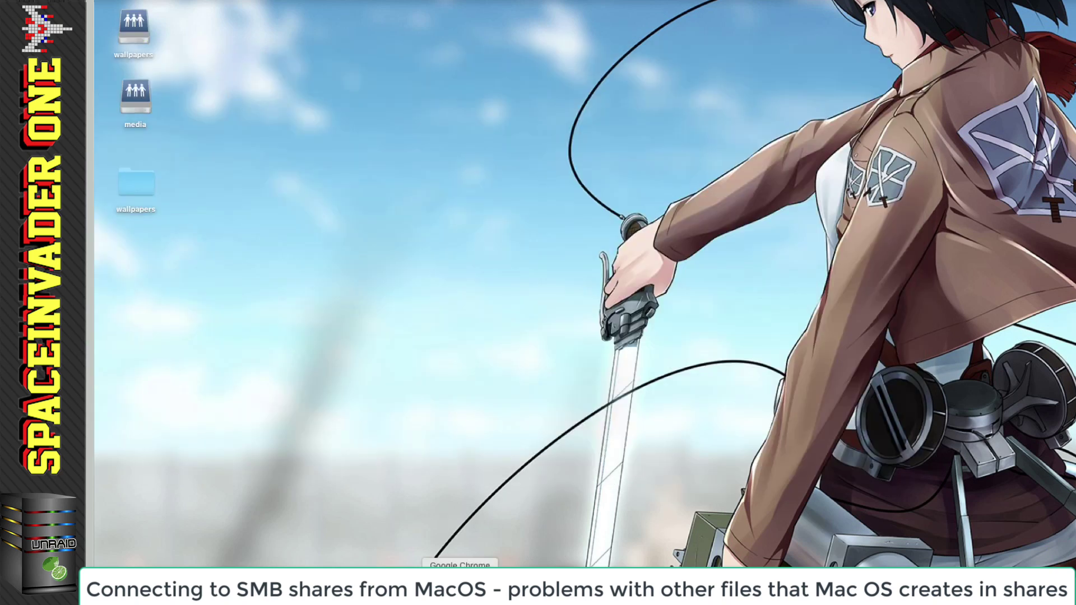
Step: Browse the wallpapers share in the Unraid web interface for macOS-created files and put the browser away
left_click(460, 582)
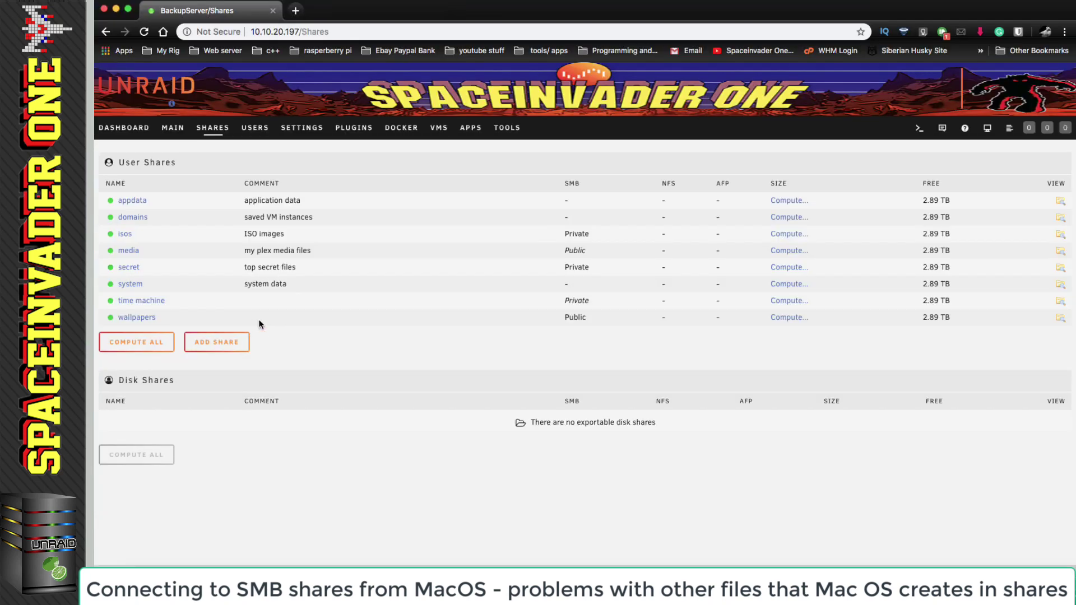
left_click(1060, 317)
scroll(1053, 319, "down", 10)
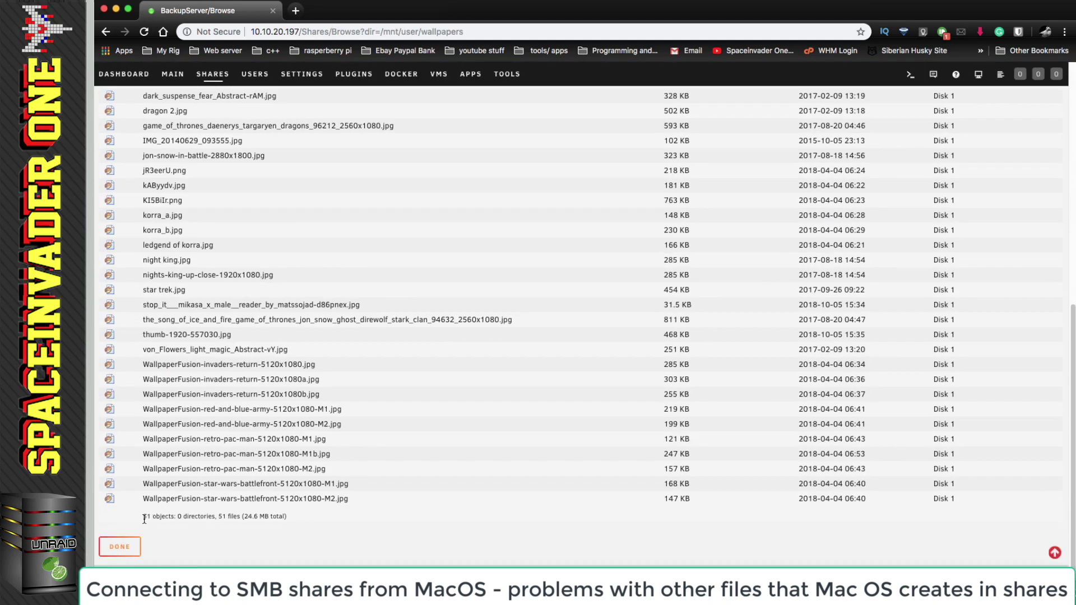
scroll(171, 521, "up", 5)
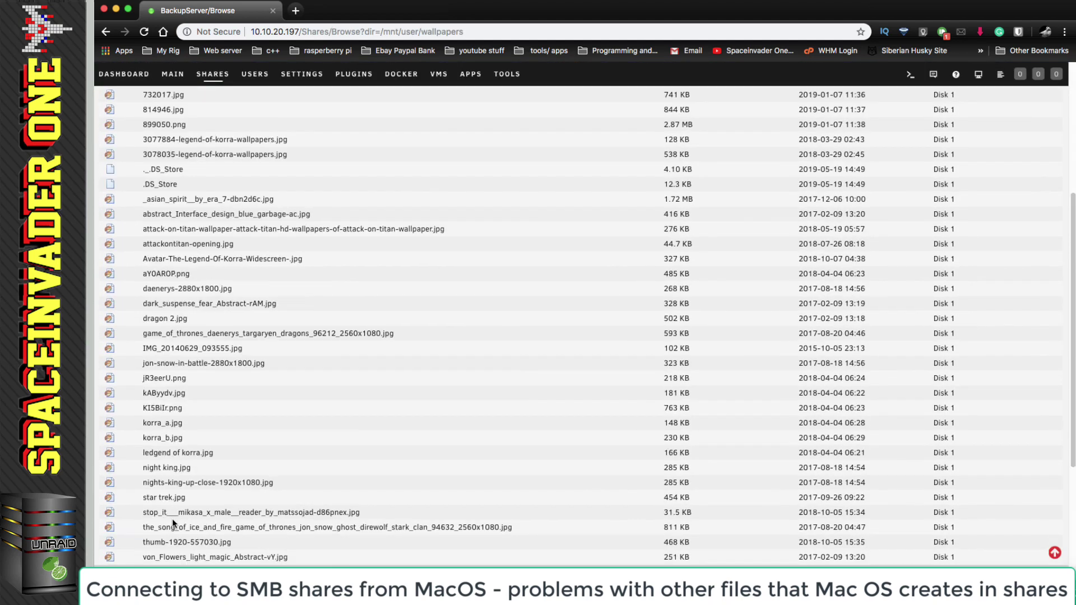
scroll(172, 519, "up", 1)
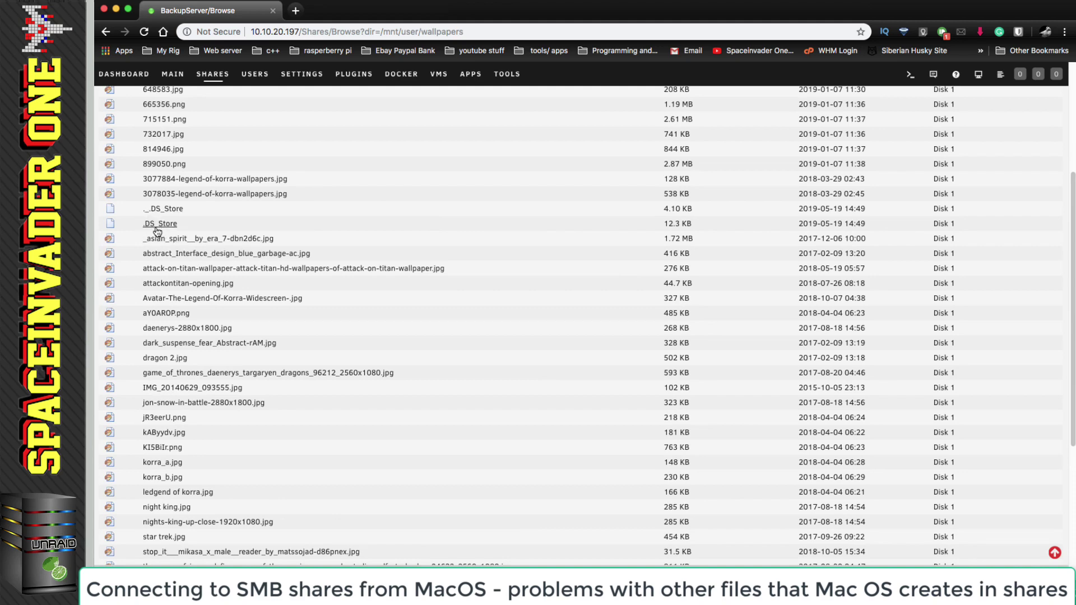
left_click(116, 10)
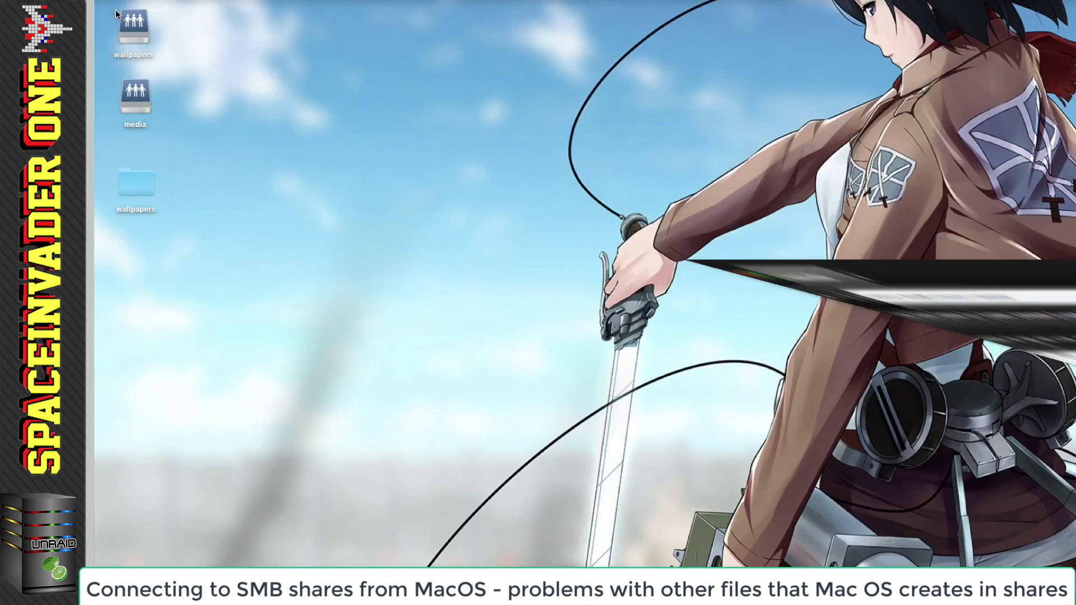
Step: Open all the images from the mounted wallpapers share together in Preview
double_click(136, 31)
scroll(630, 276, "down", 5)
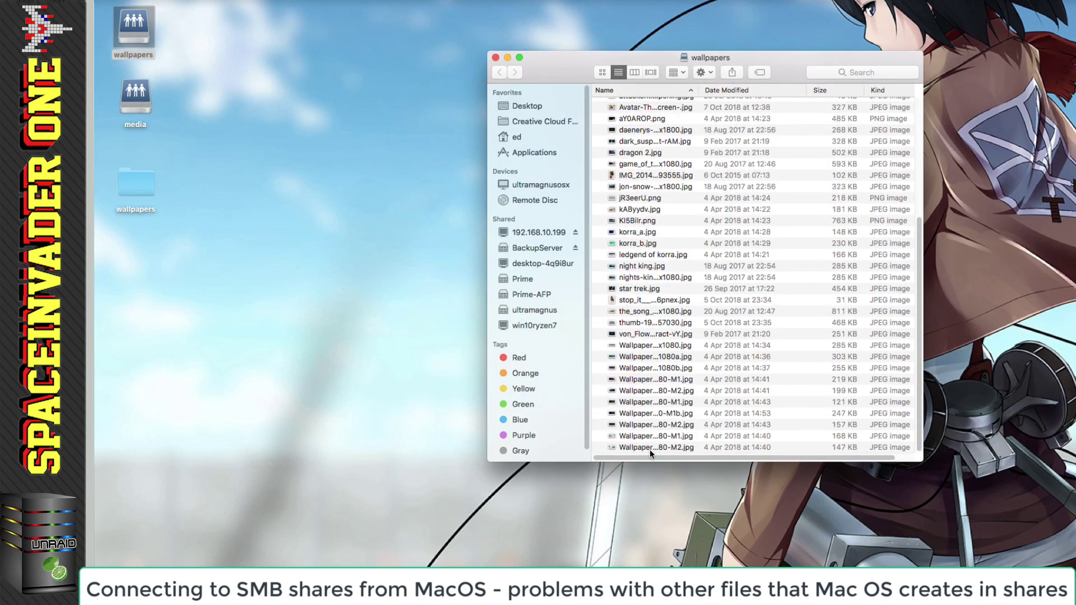
key("super+a")
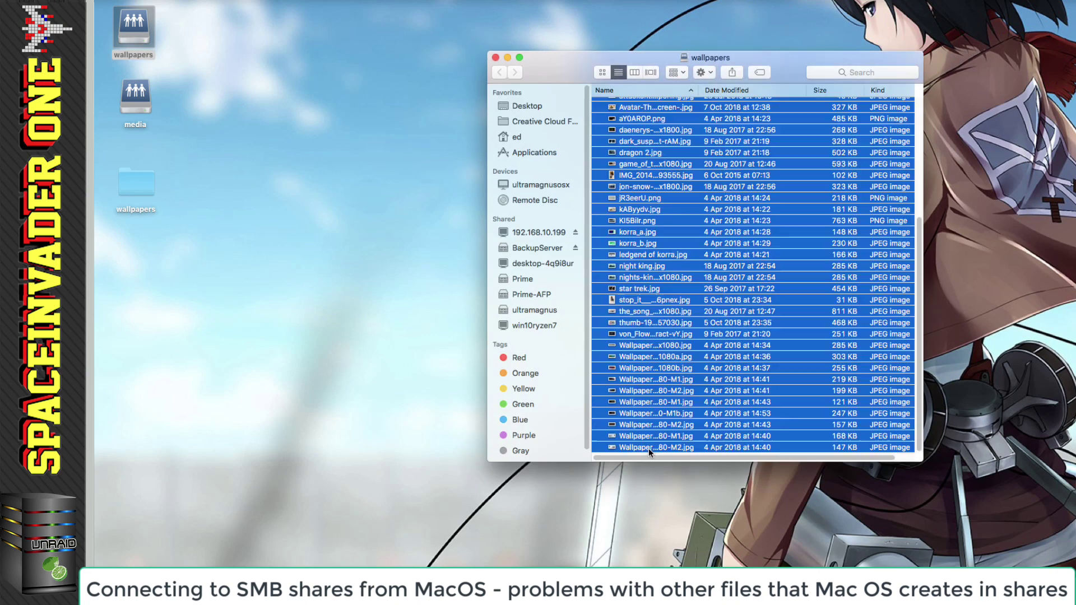
right_click(638, 414)
left_click(661, 355)
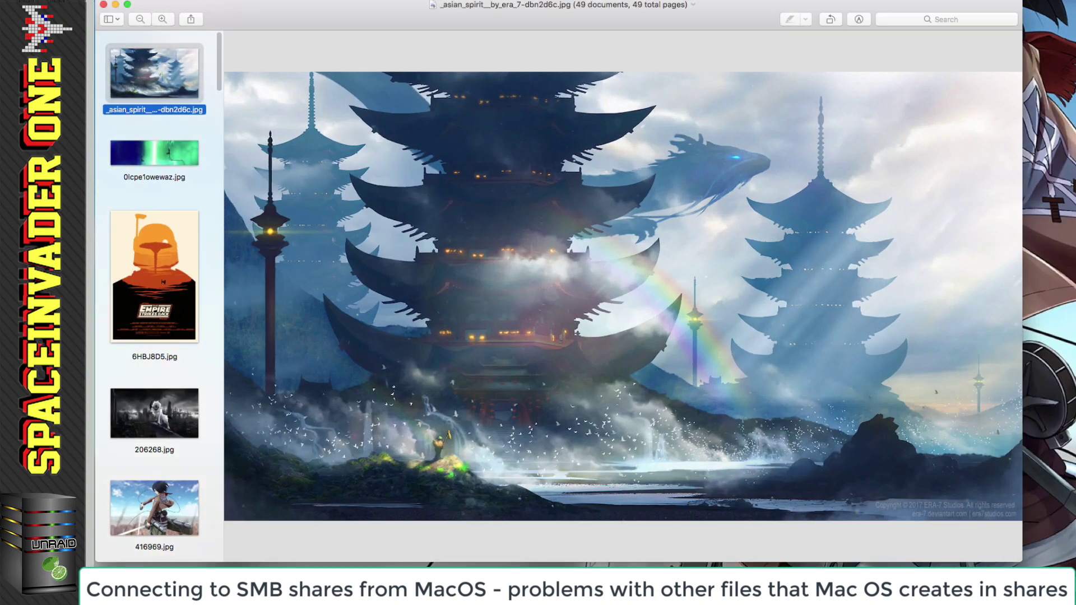
Step: Go through the wallpaper images in Preview up to the last one, and quit Preview
left_click(158, 307)
key("Down")
key("Down")
key("Down")
key("Down")
key("Down")
key("Down")
key("Down")
key("Down")
key("Down")
key("Down")
key("Down")
key("Down")
key("Down")
key("Down")
key("Down")
key("Down")
key("Down")
key("Down")
key("Down")
key("Down")
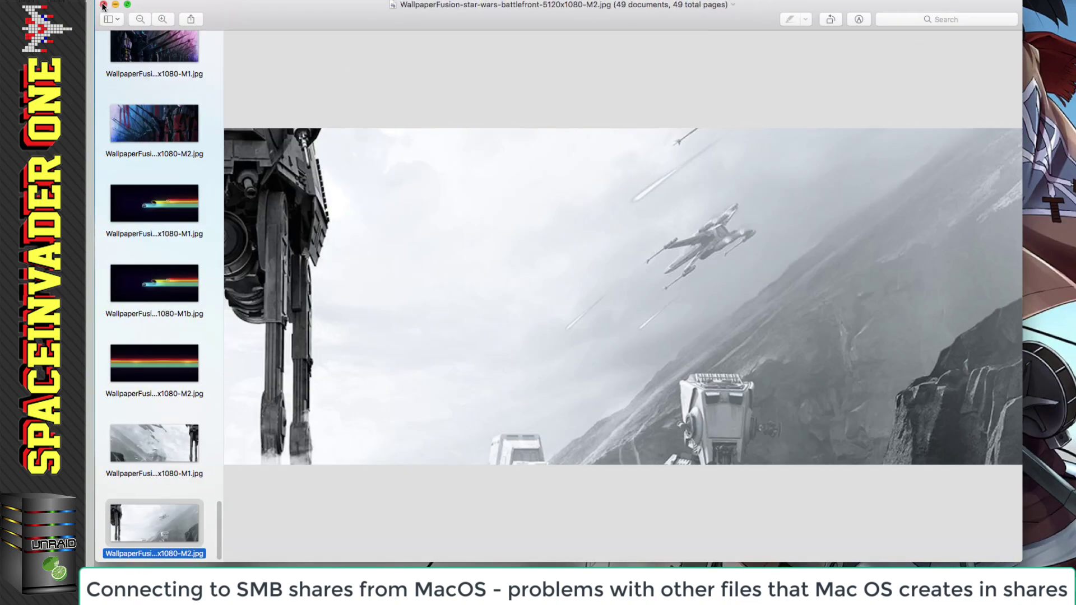
left_click(103, 5)
left_click(141, 2)
left_click(172, 99)
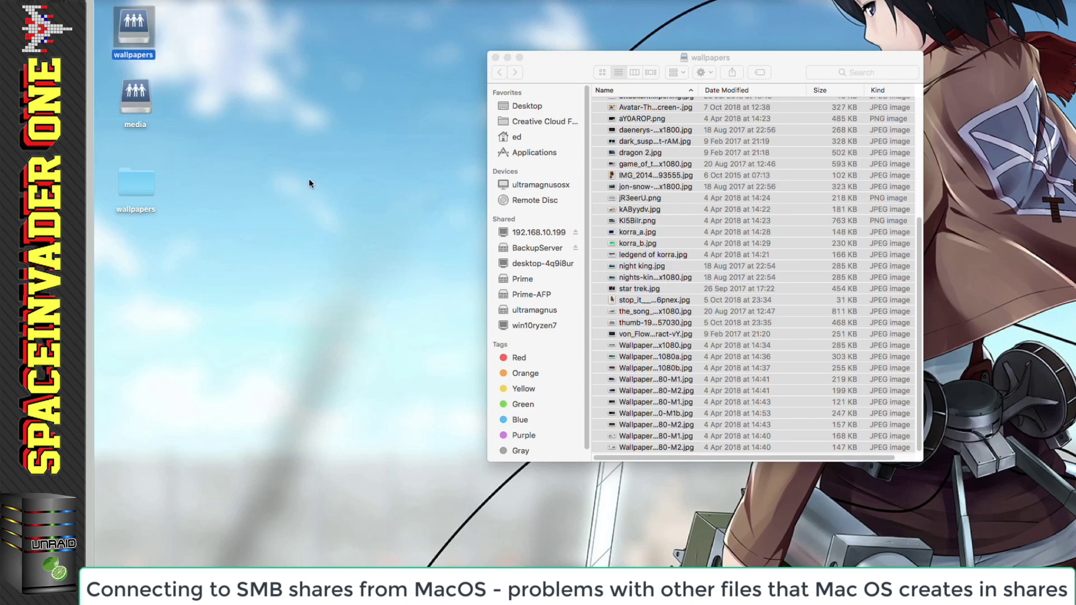
Step: Refresh the wallpapers share listing in the Unraid web interface and examine it for ._ files
left_click(448, 561)
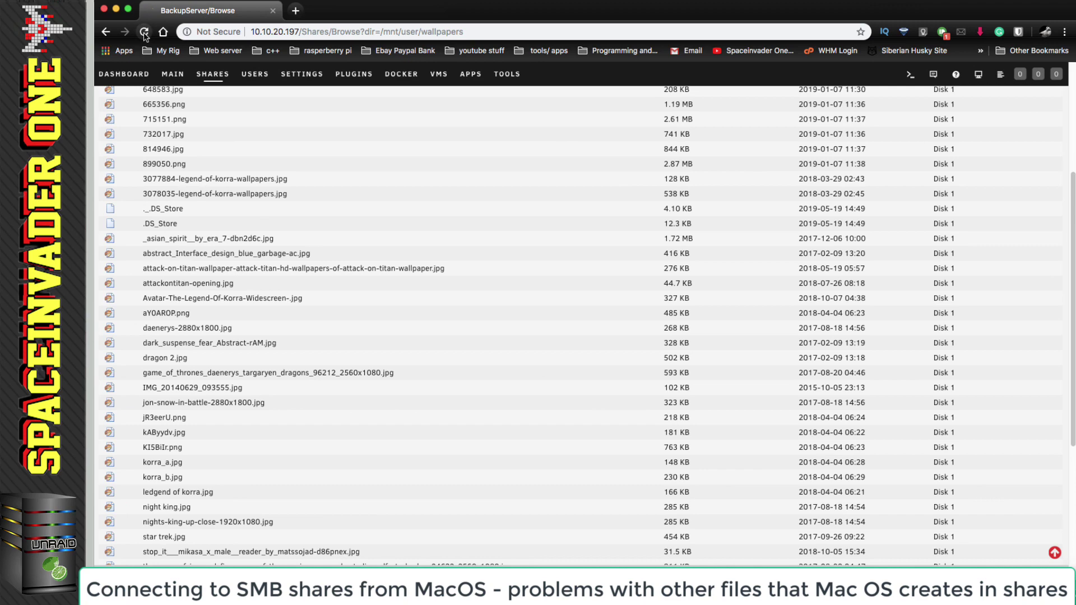
scroll(237, 223, "down", 5)
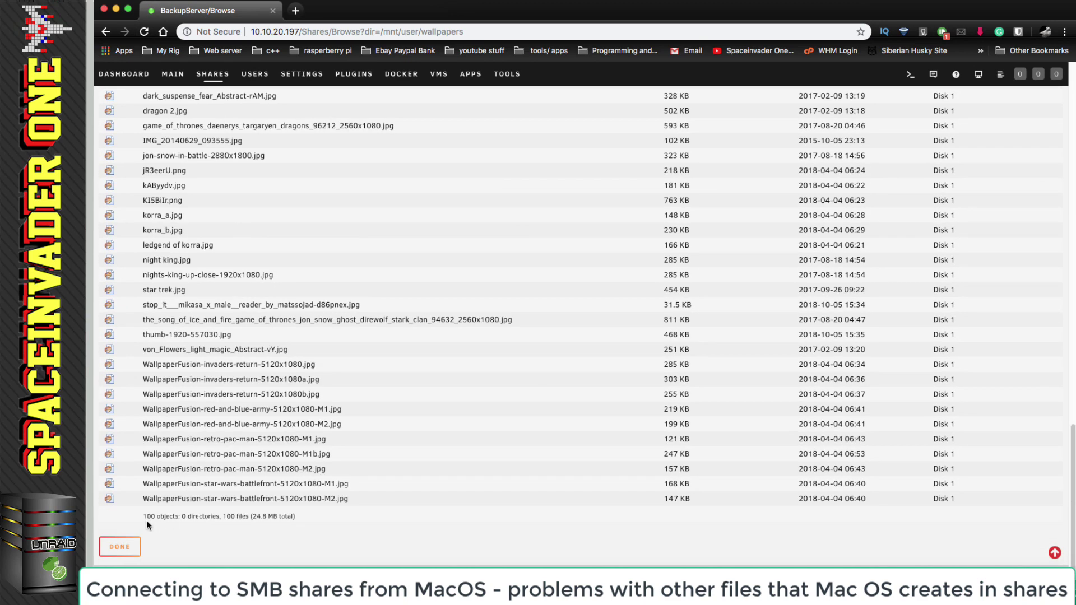
scroll(182, 395, "up", 10)
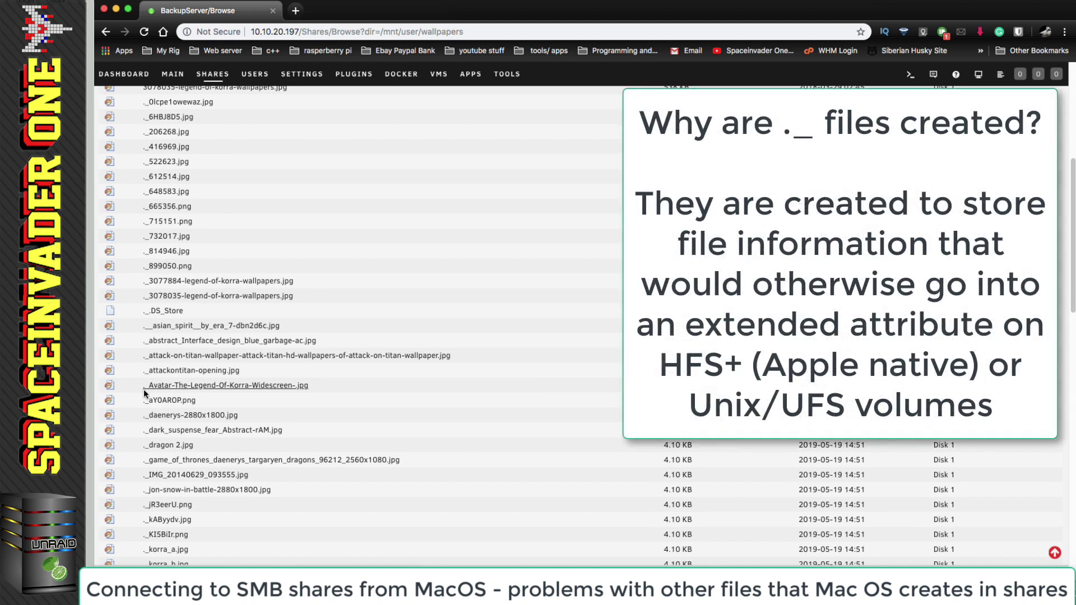
scroll(181, 424, "down", 3)
scroll(180, 423, "down", 2)
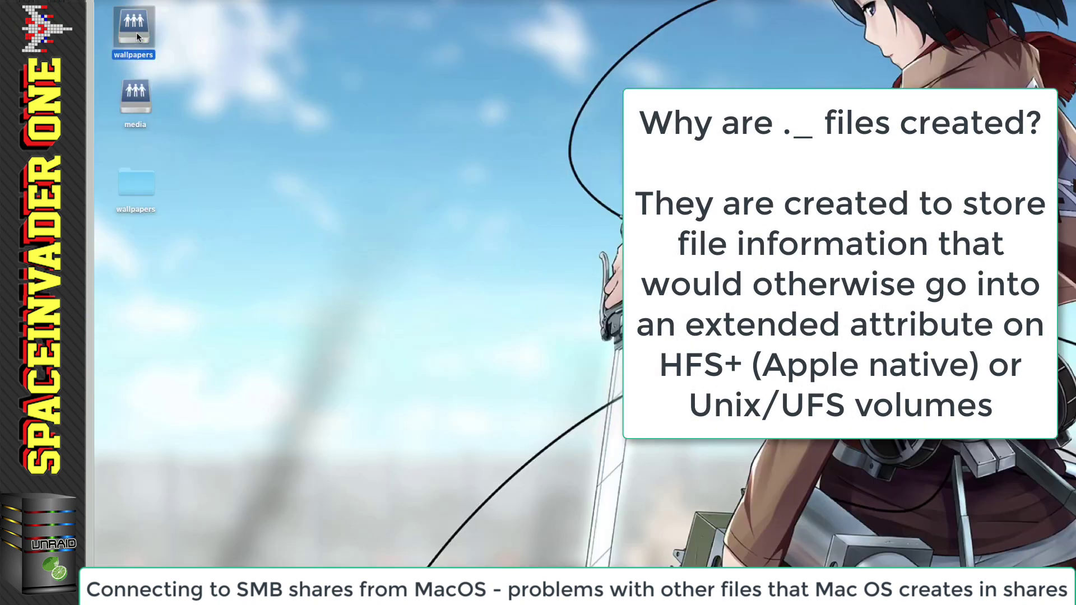
Step: View the wallpapers share's files in Finder, and in the Windows VM's File Explorer through network drive X:
double_click(136, 35)
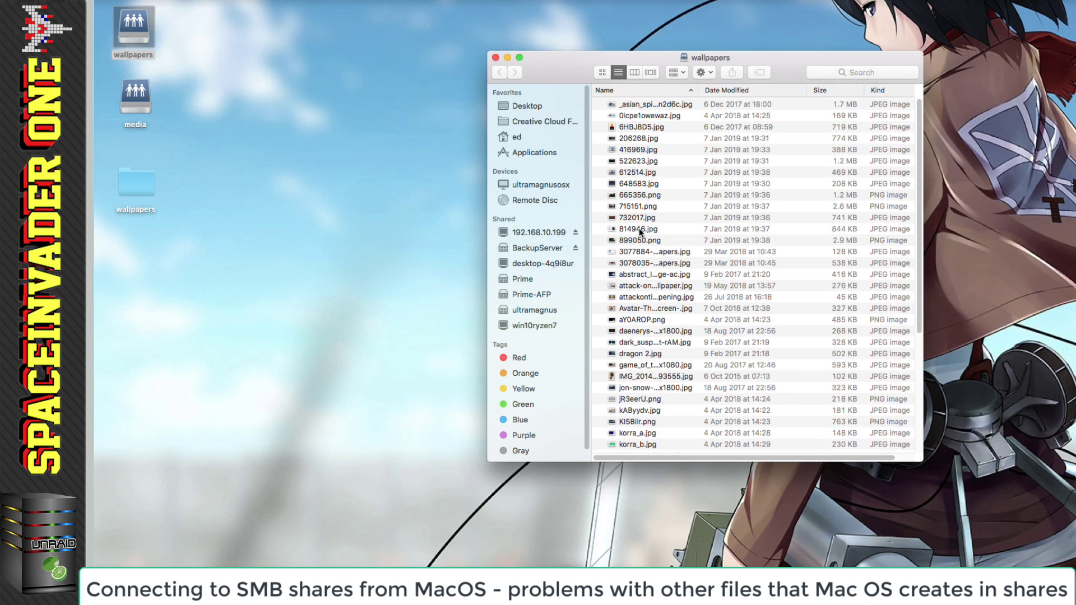
left_click(495, 57)
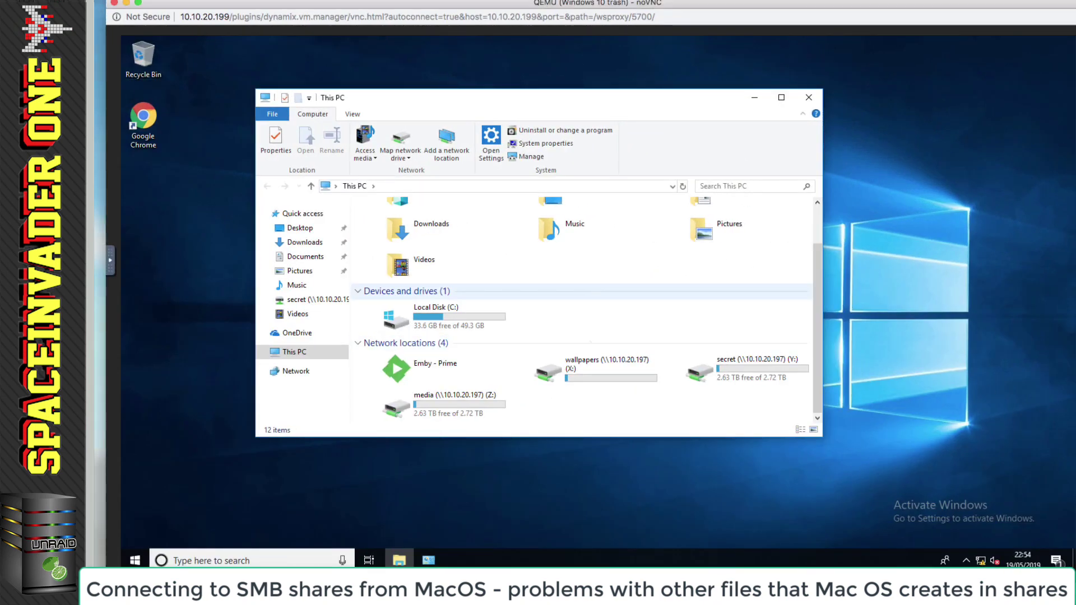
double_click(588, 368)
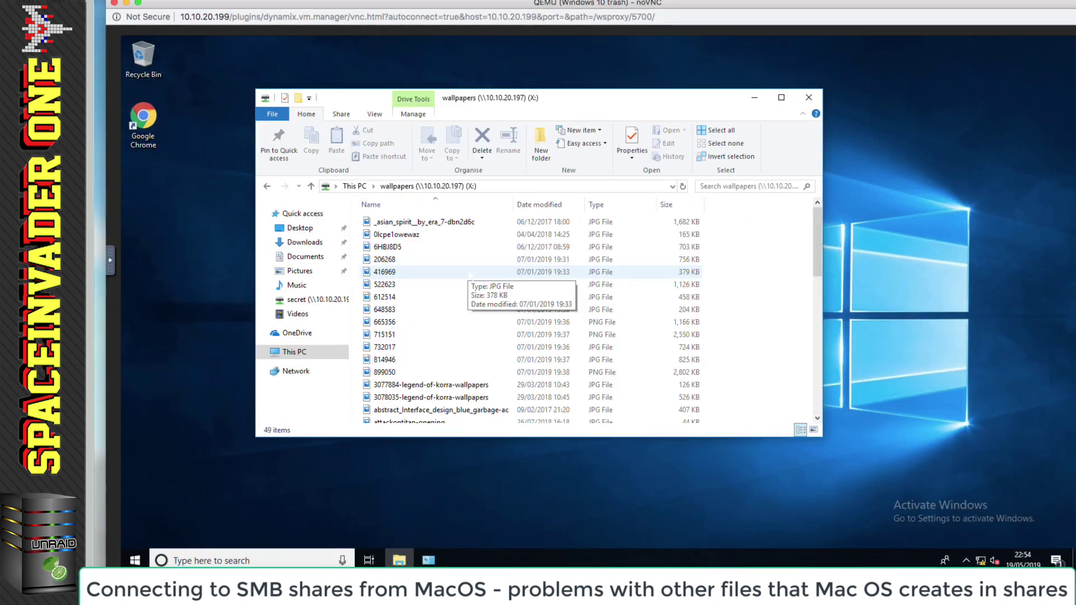
scroll(469, 274, "down", 10)
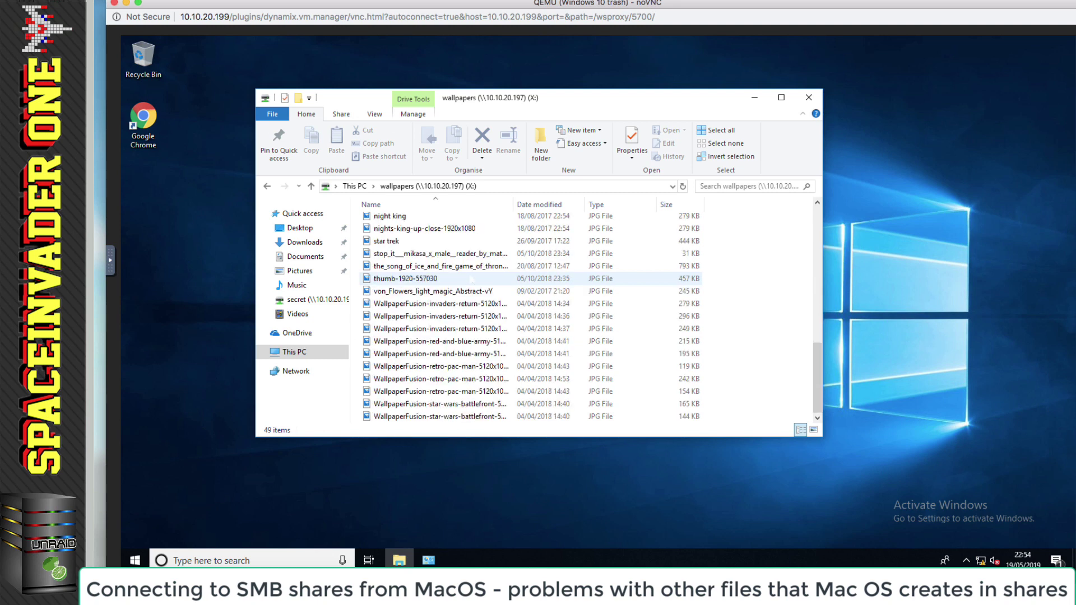
scroll(470, 279, "up", 10)
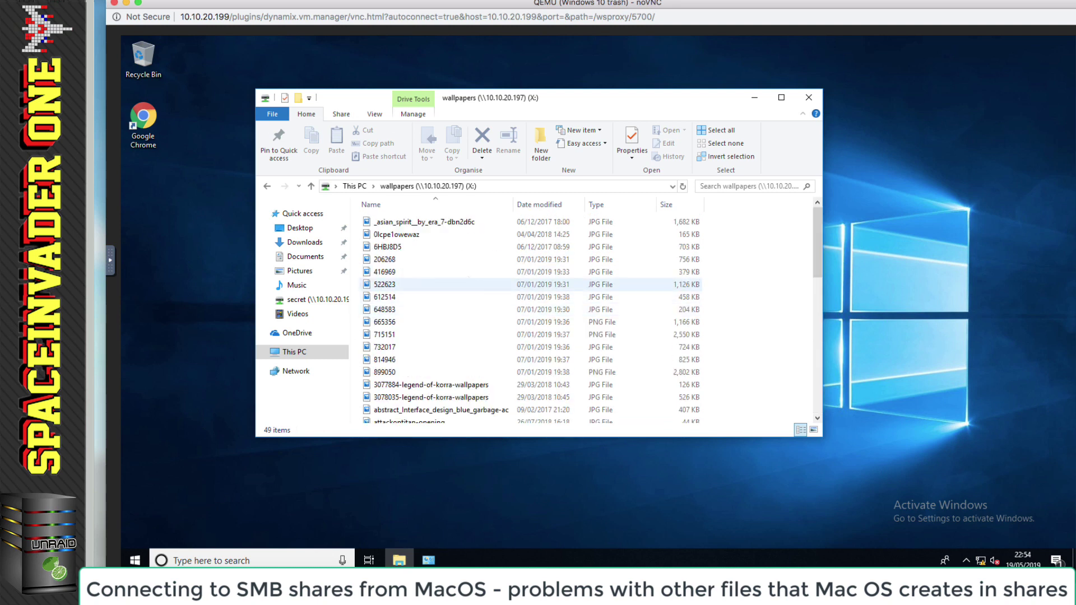
Step: Permanently delete all the files in the wallpapers share on network drive X: from the Windows VM
left_click(460, 221)
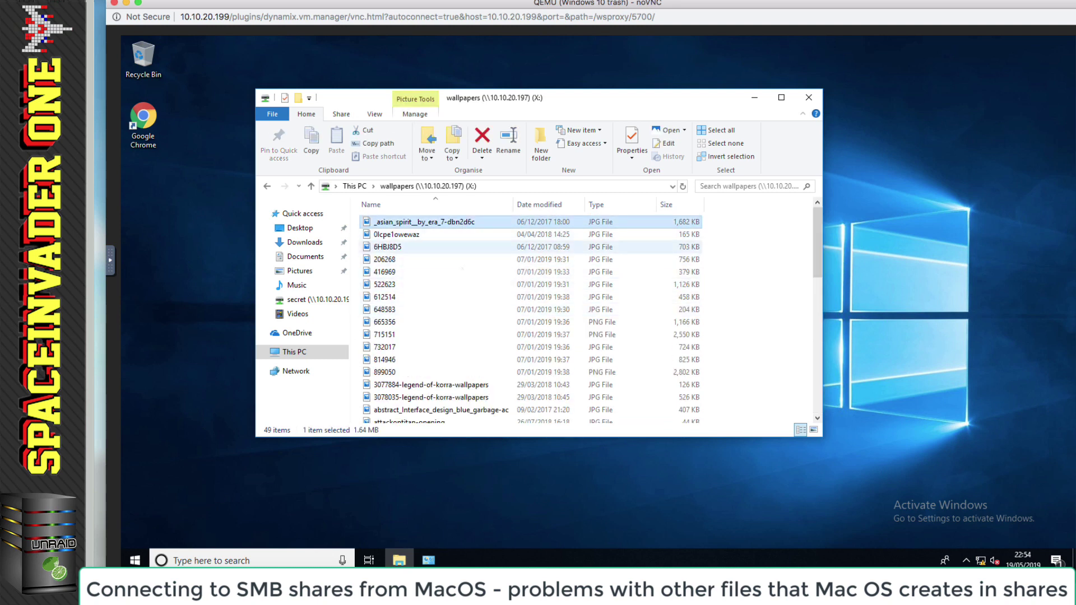
scroll(459, 263, "down", 4)
scroll(458, 266, "down", 6)
left_click(436, 417, "shift")
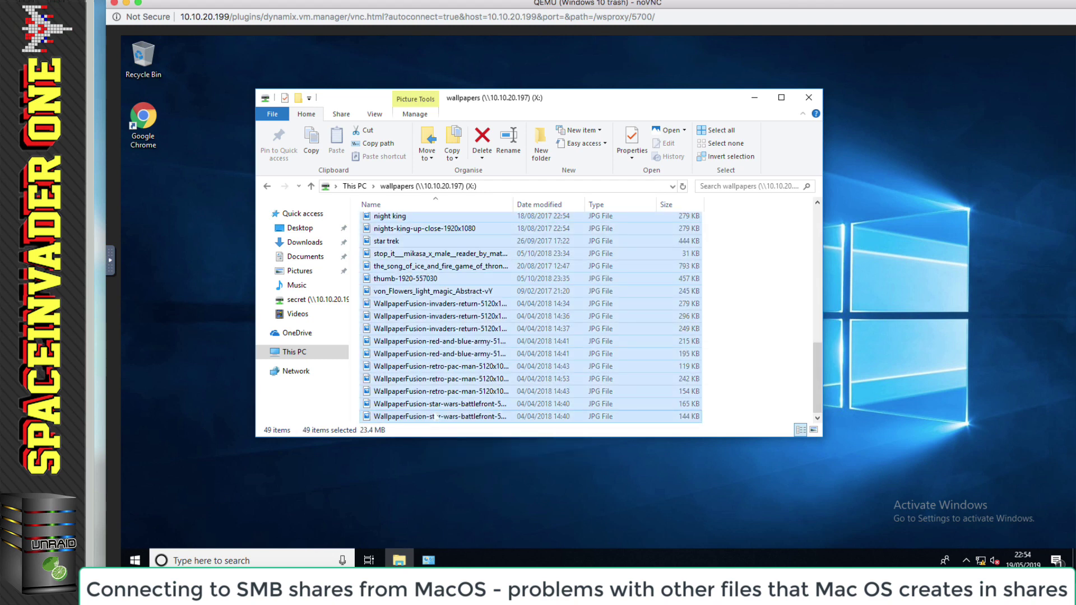
right_click(436, 417)
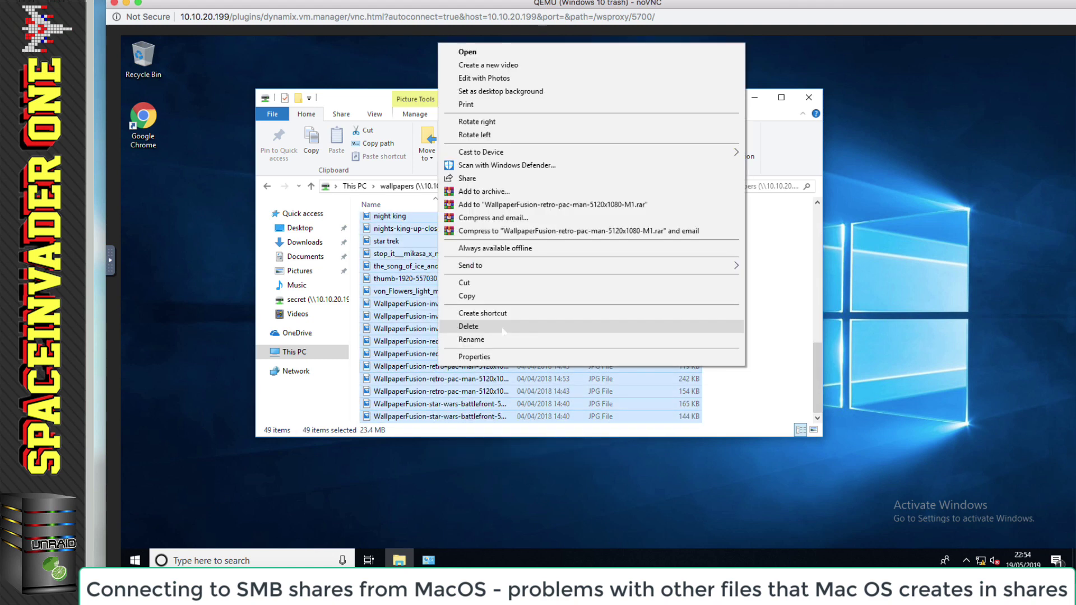
left_click(503, 328)
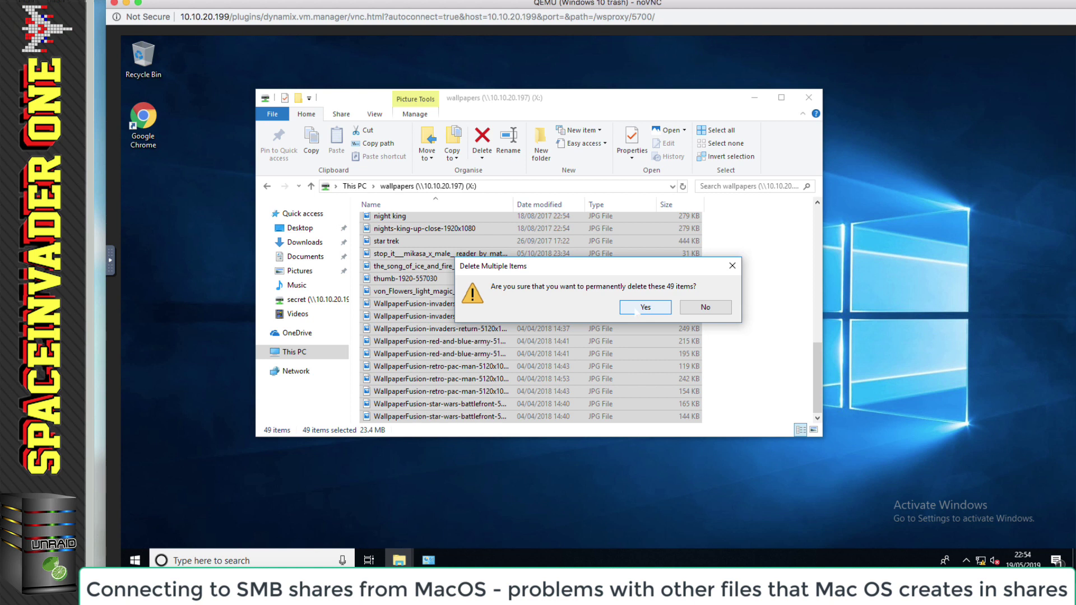
left_click(637, 308)
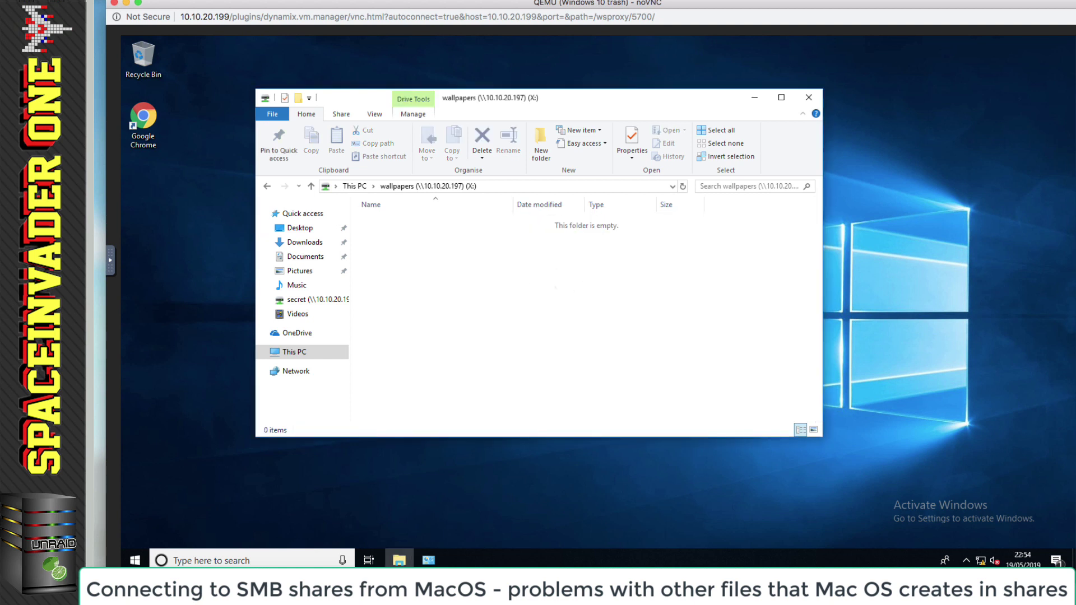
Step: Minimize File Explorer and the VM window, view the mounted wallpapers share's contents in Finder, and close its window
left_click(754, 97)
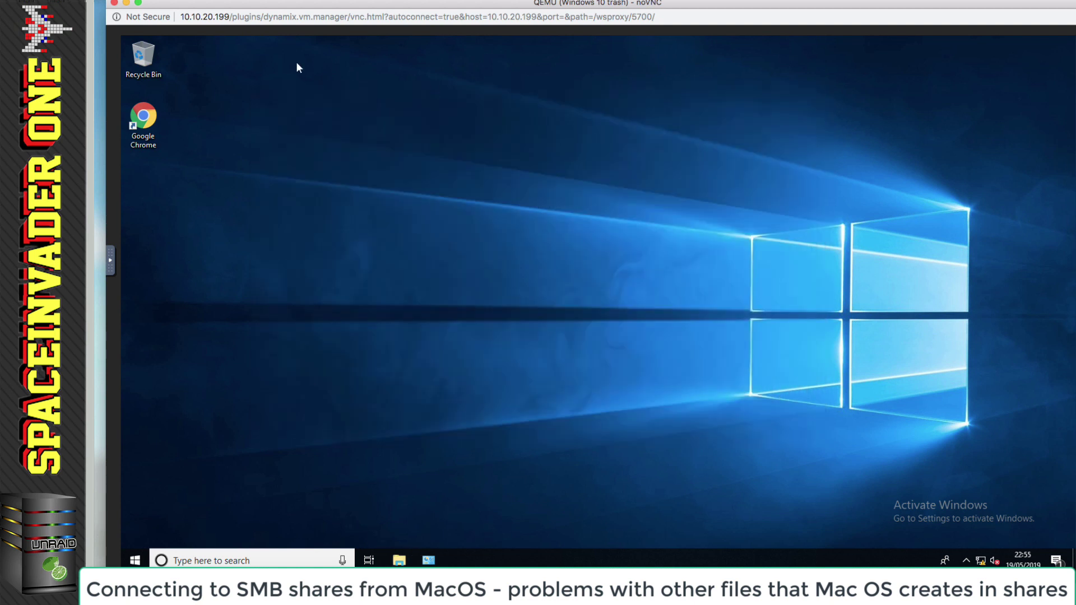
left_click(127, 3)
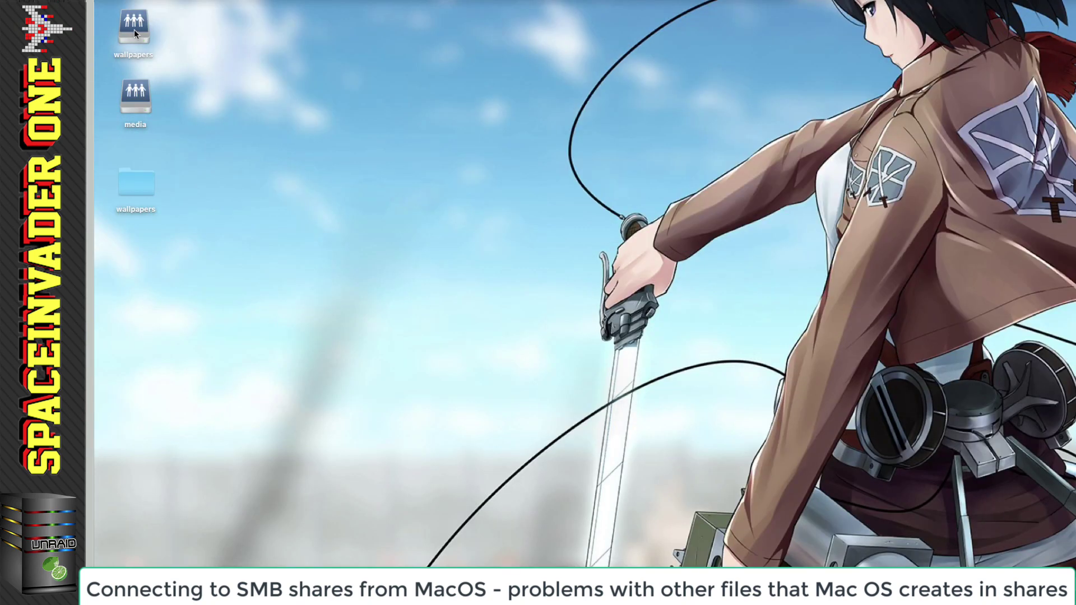
double_click(135, 32)
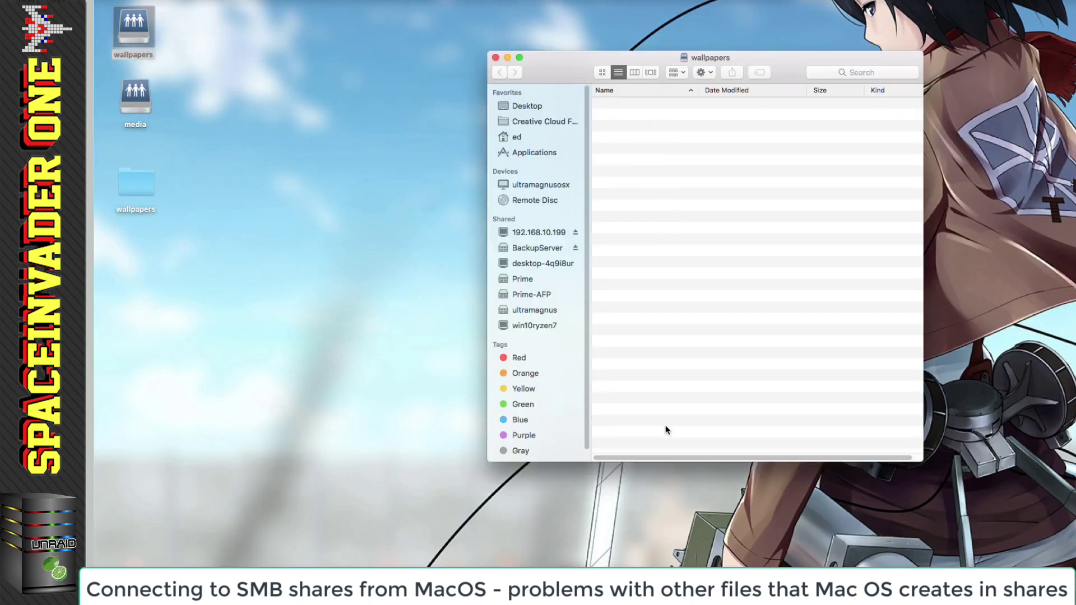
left_click(495, 57)
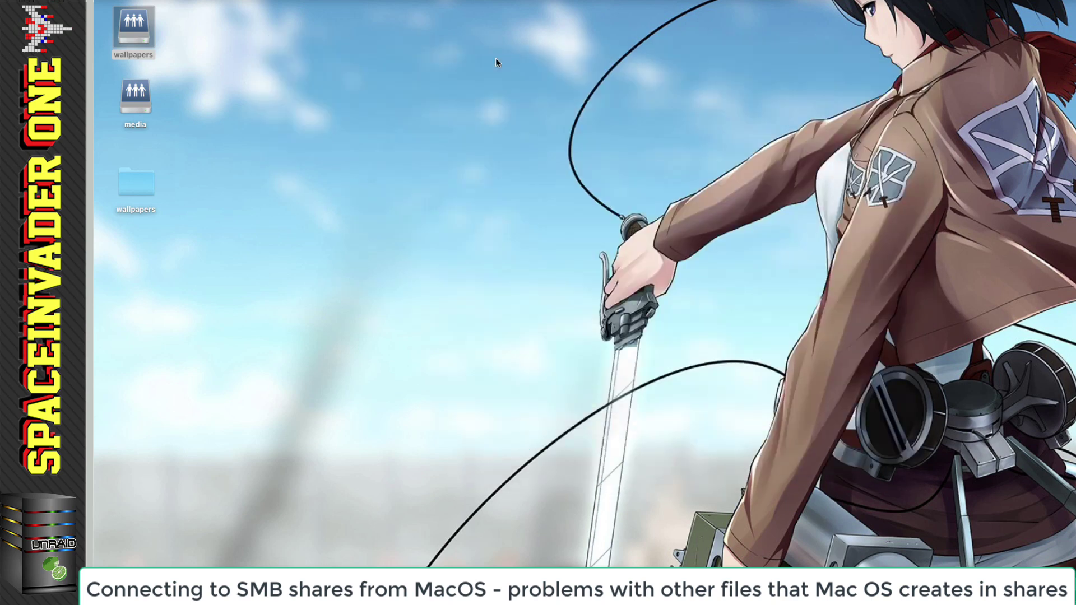
left_click(290, 80)
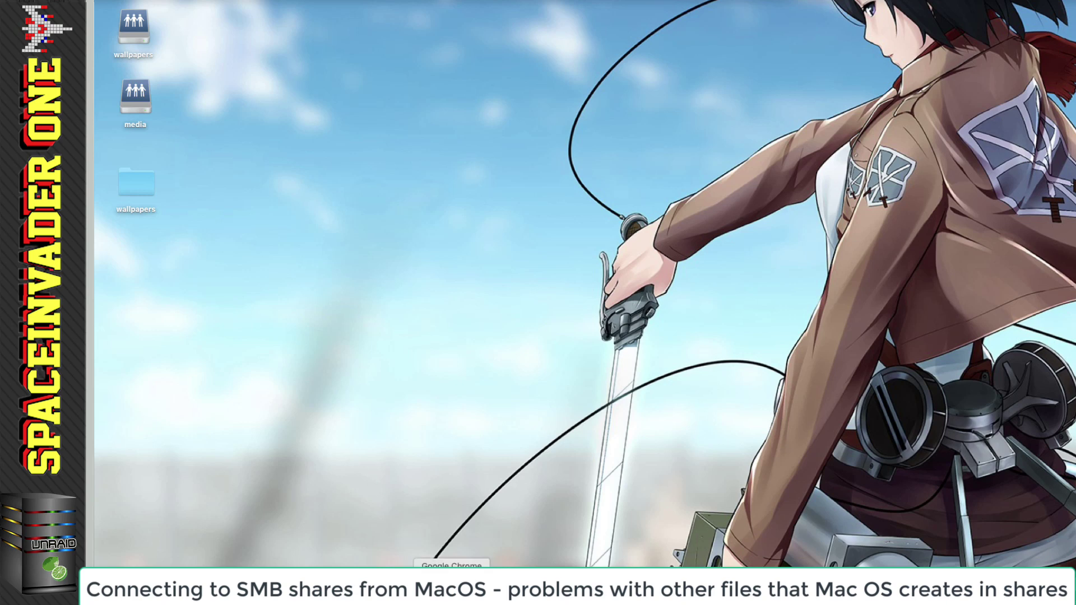
Step: Switch to the Unraid web interface in Chrome and check in the wallpapers share's settings whether it can be deleted
left_click(452, 588)
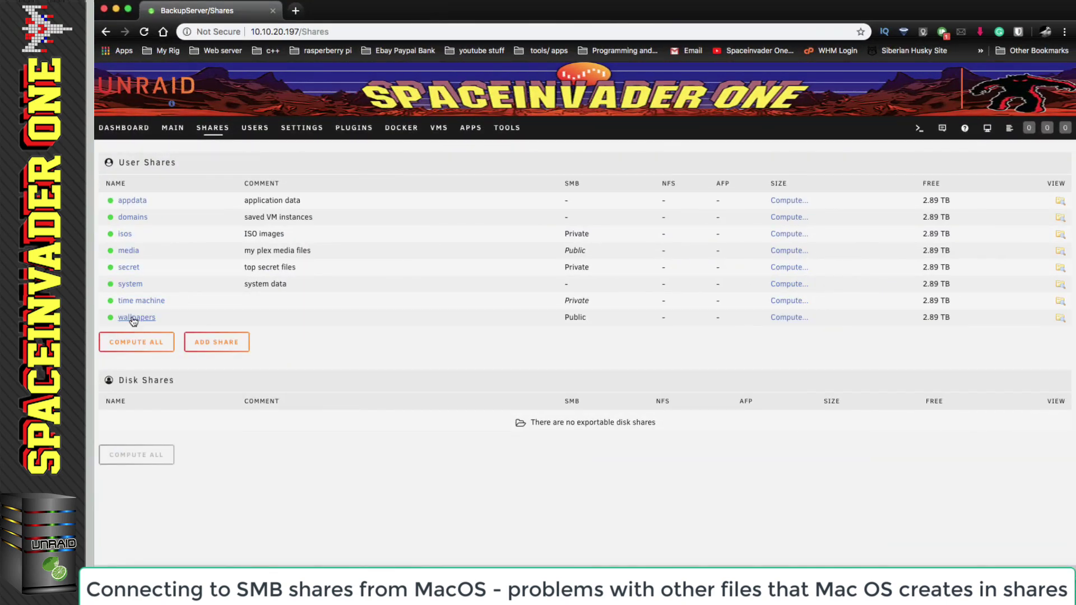
left_click(134, 318)
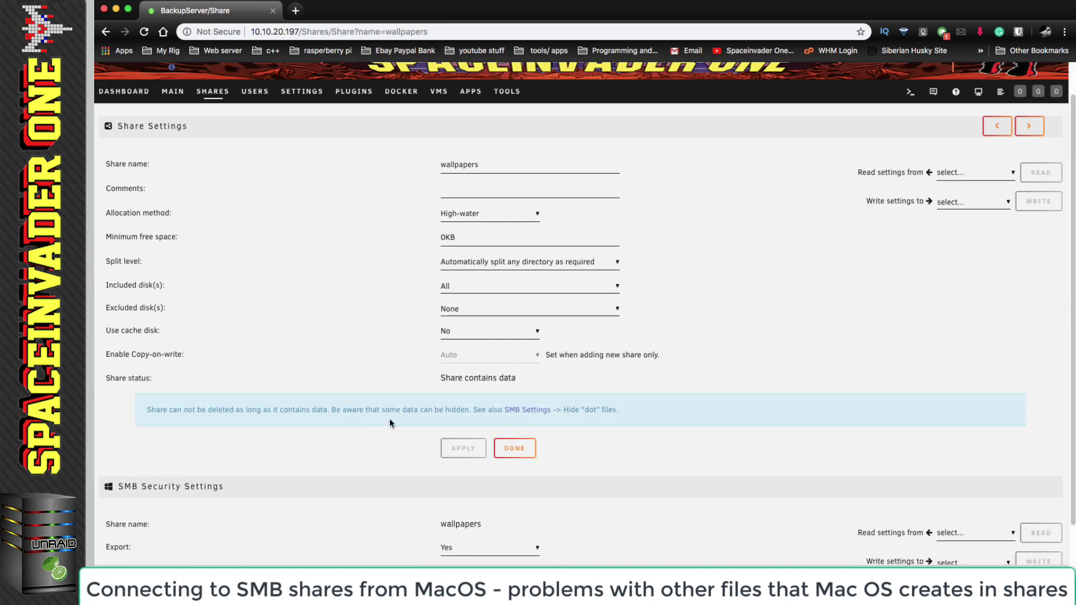
left_click(586, 422)
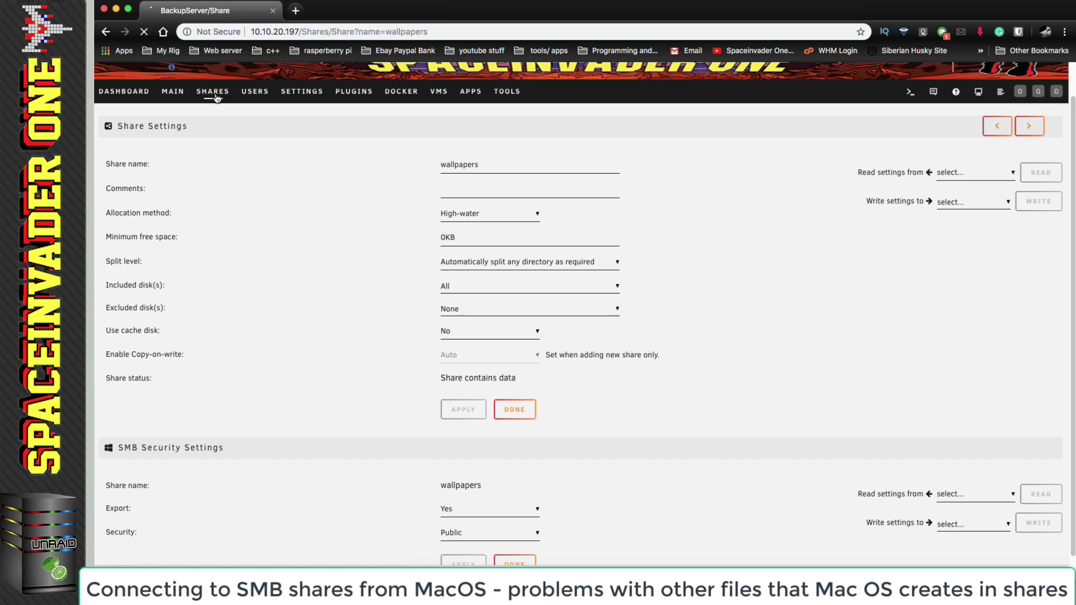
Step: Browse the wallpapers share's contents from the user shares list and examine them for leftover ._ files
left_click(216, 96)
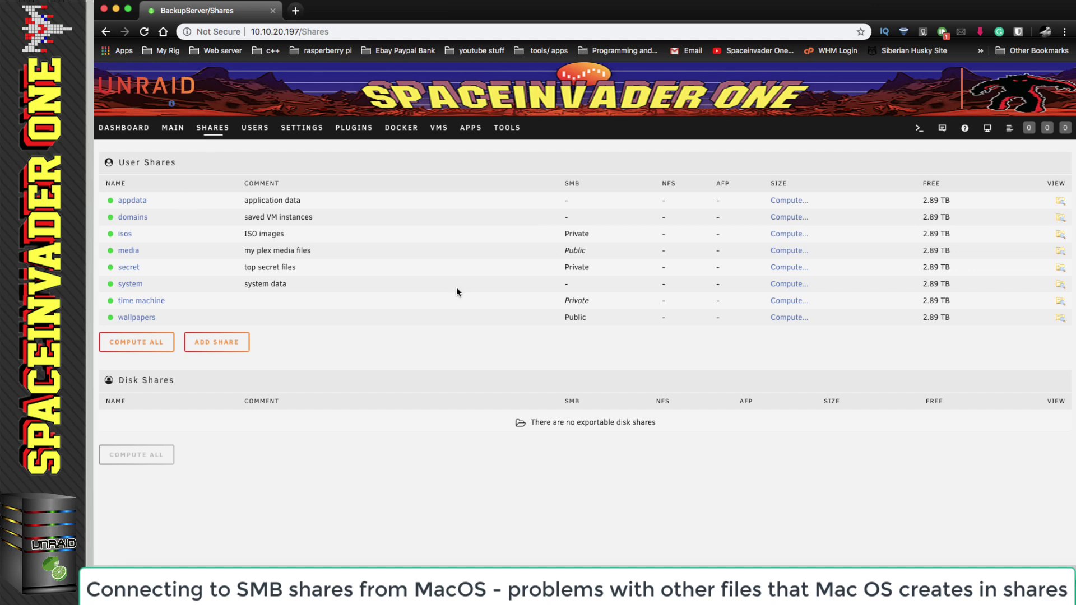
left_click(1060, 318)
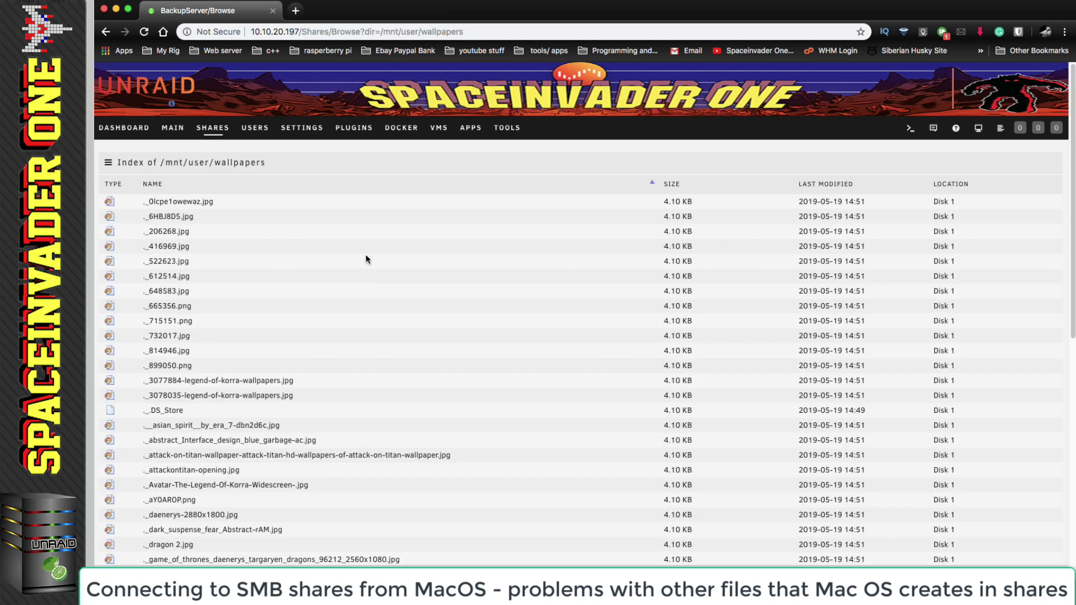
scroll(365, 257, "down", 5)
scroll(364, 262, "down", 5)
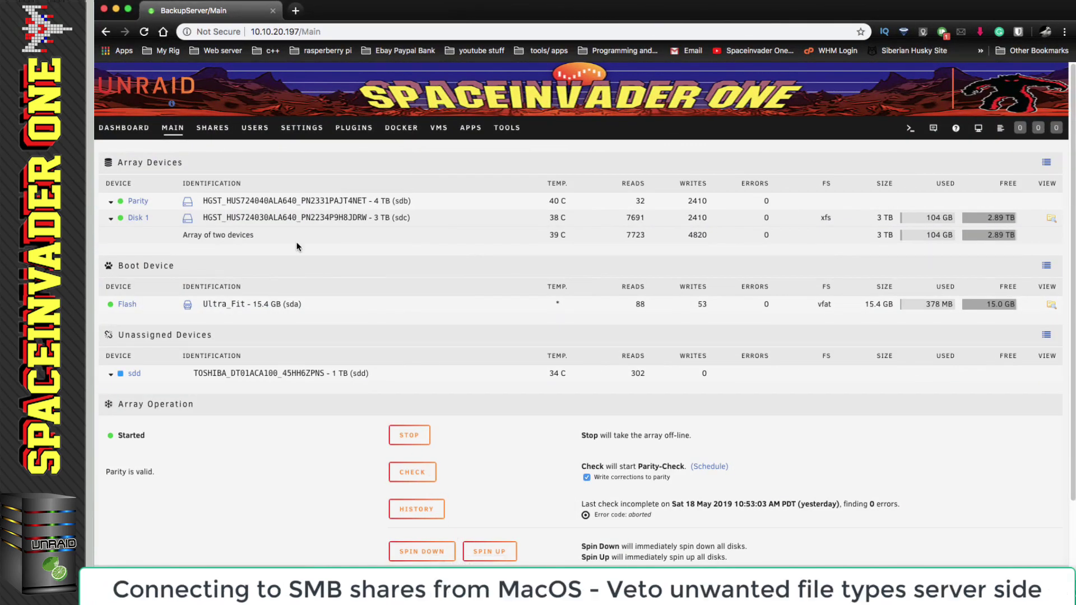
Step: Stop the Unraid array and open the SMB settings
left_click(409, 434)
left_click(549, 389)
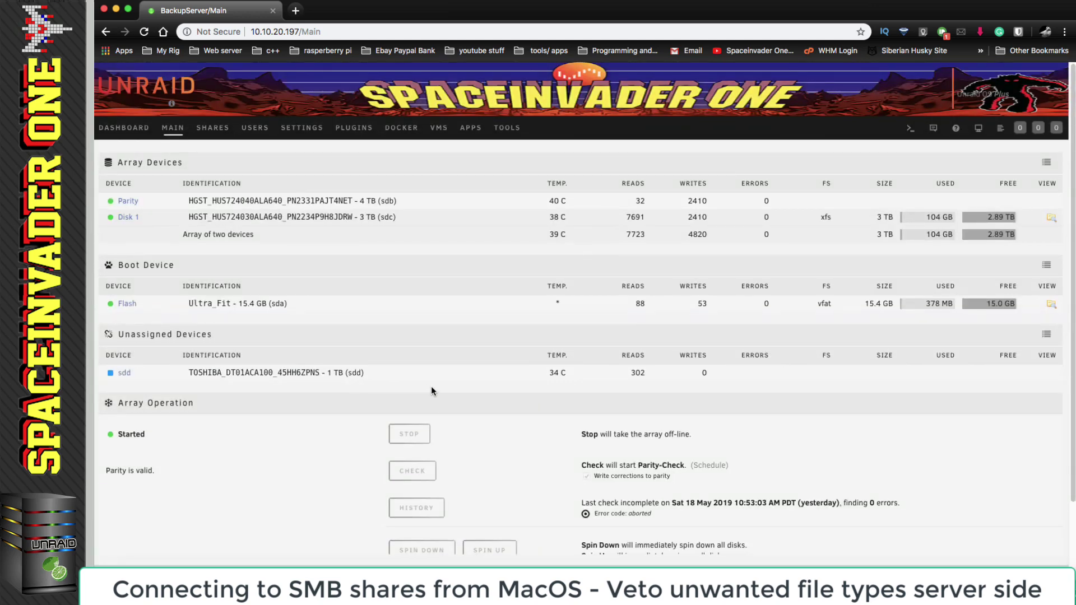
left_click(300, 130)
left_click(203, 332)
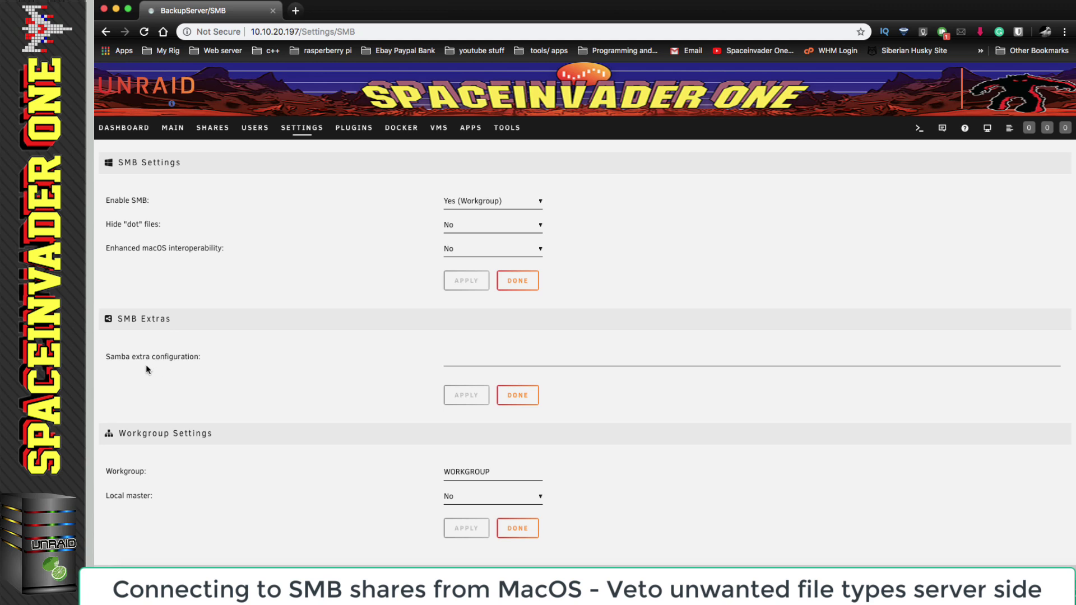
Step: Set the Samba extra configuration to "veto files = /._*/.DS_Store/" and apply it
left_click(459, 358)
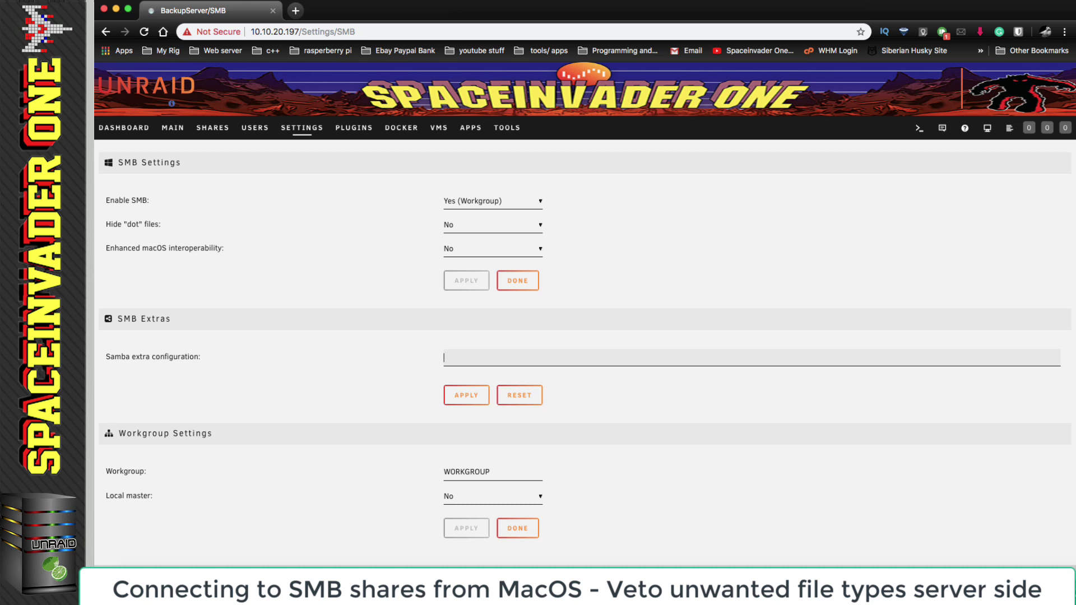
type("veto files = /._*")
type("/.DS_Store")
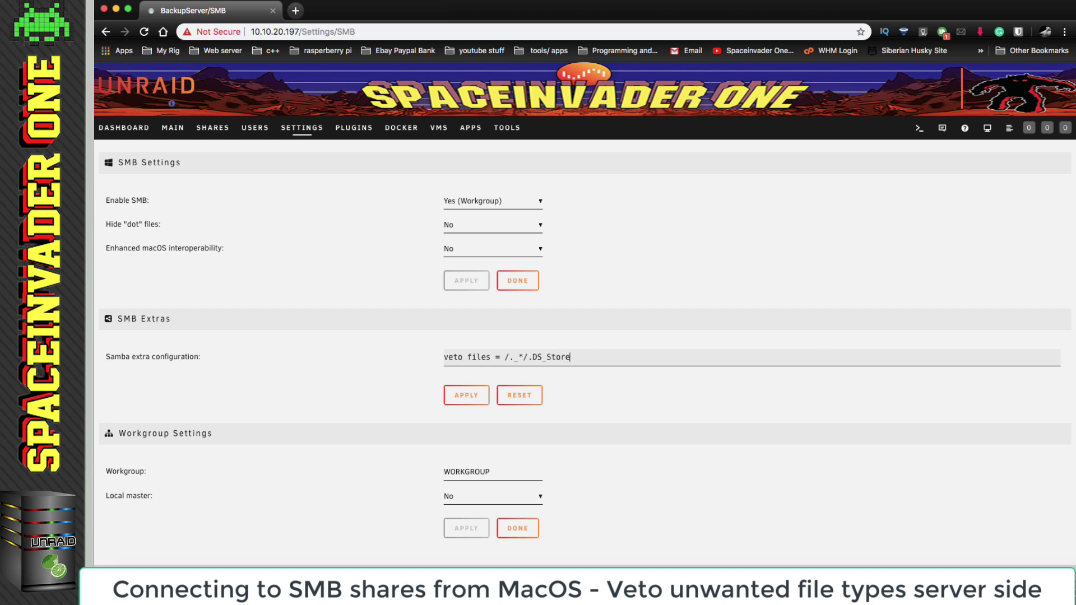
type("/")
left_click(470, 395)
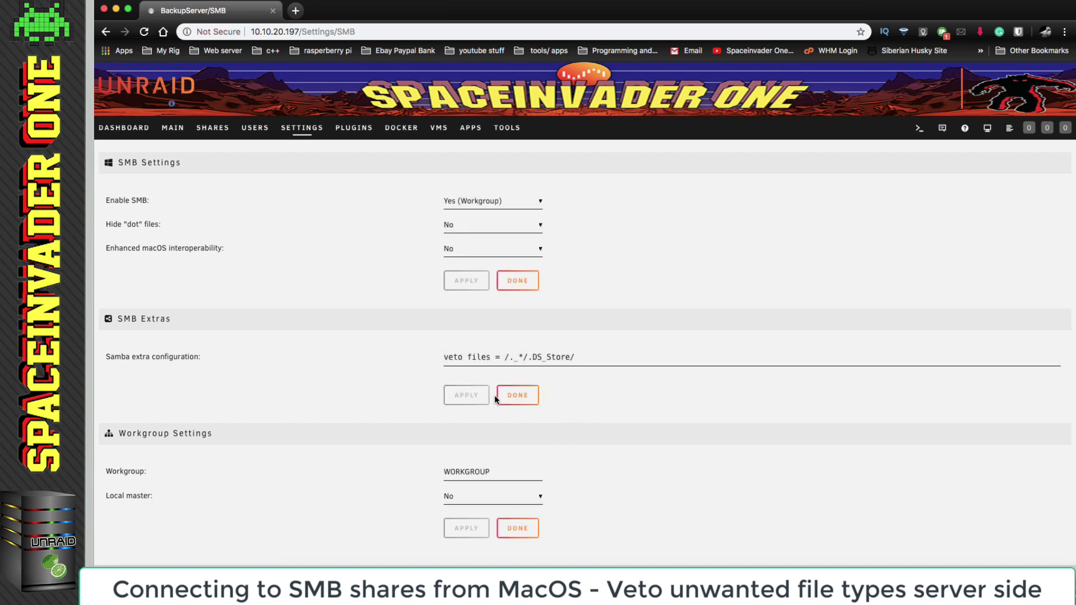
left_click(515, 395)
Step: Start the Unraid array again in normal mode
left_click(173, 128)
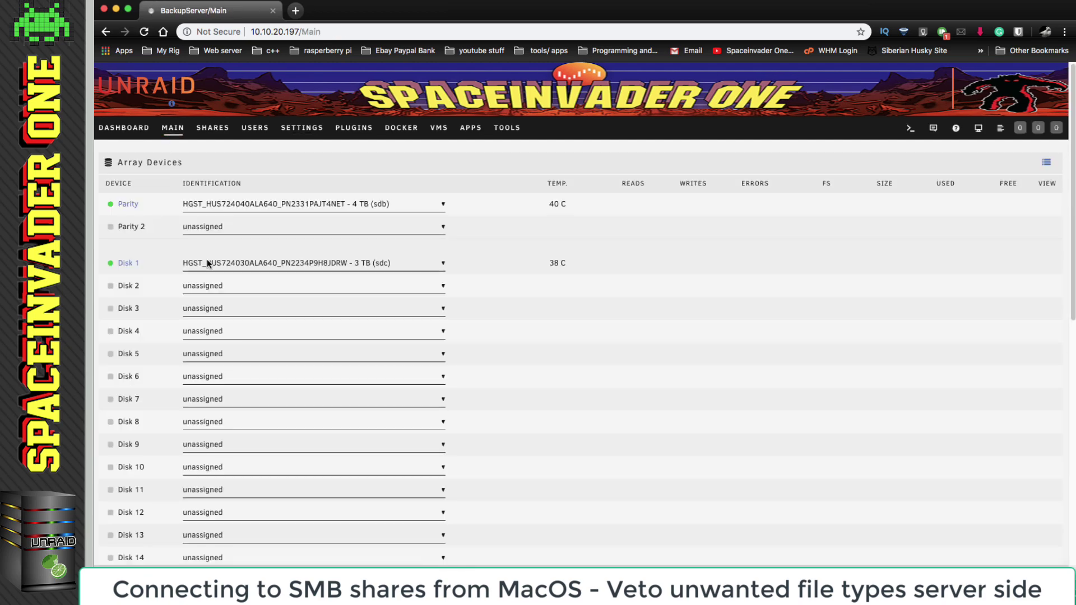
scroll(240, 348, "down", 10)
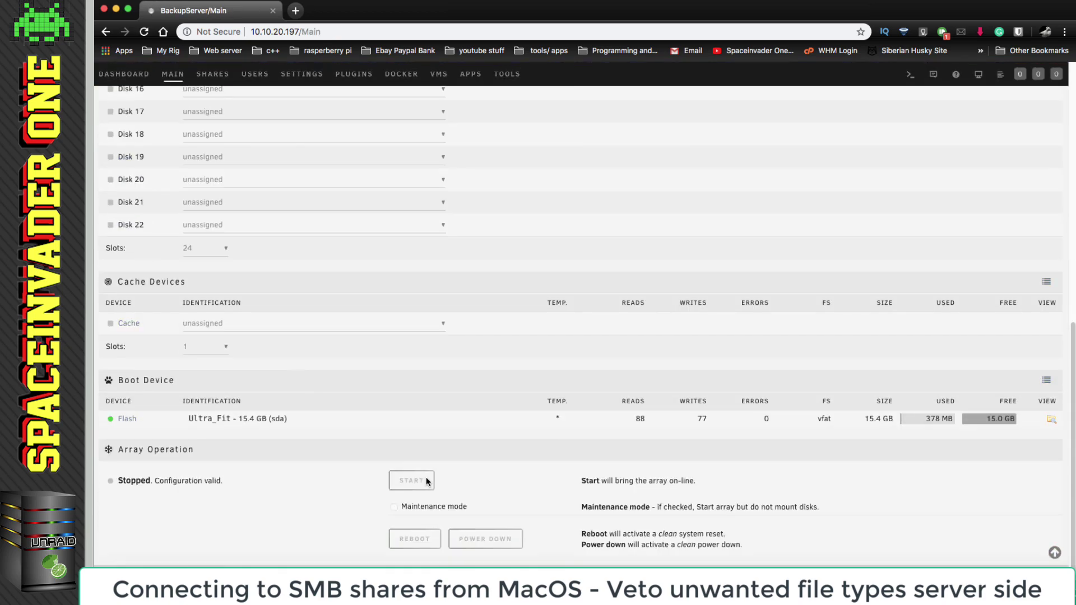
left_click(427, 481)
Step: Delete the wallpapers share's folder in the Unraid web terminal with "rm -r /mnt/user/wallpapers/", and close the terminal
left_click(215, 130)
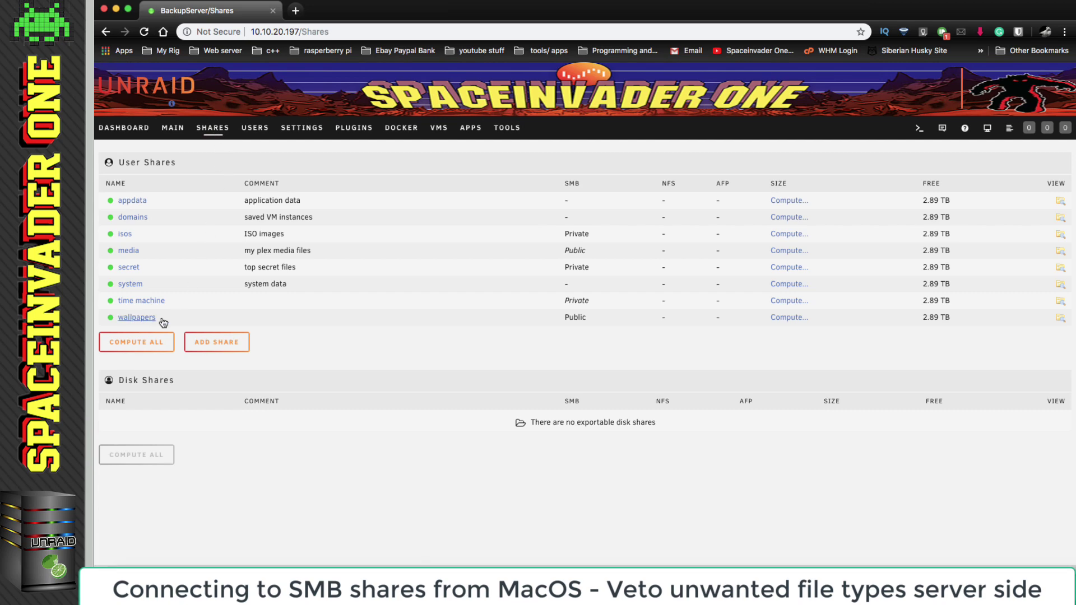
left_click(919, 131)
type("rm -r")
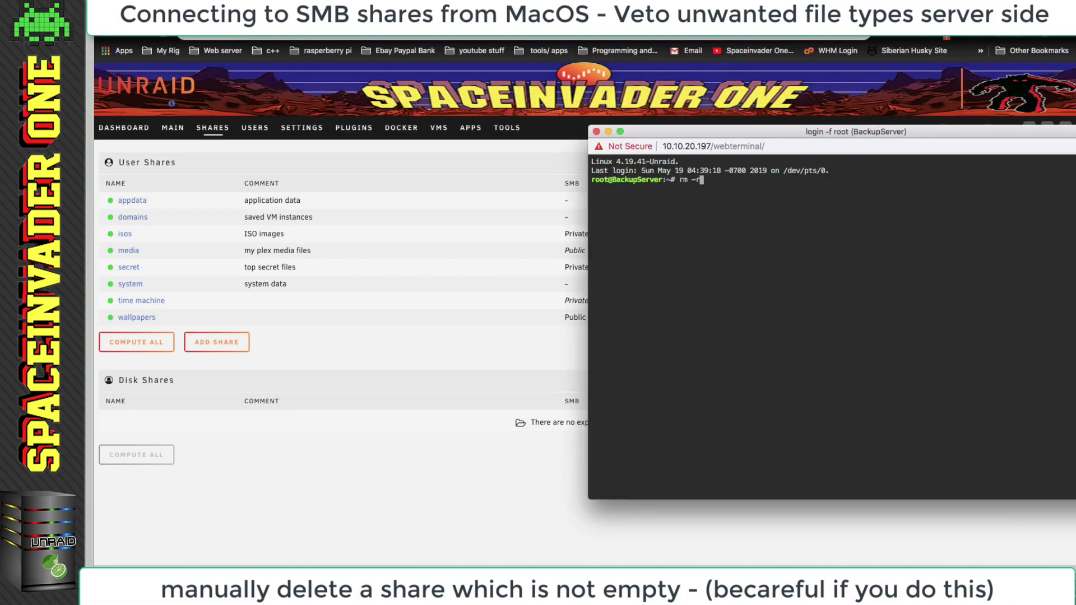
type(" /mnt/user/wallpapers/")
key("Return")
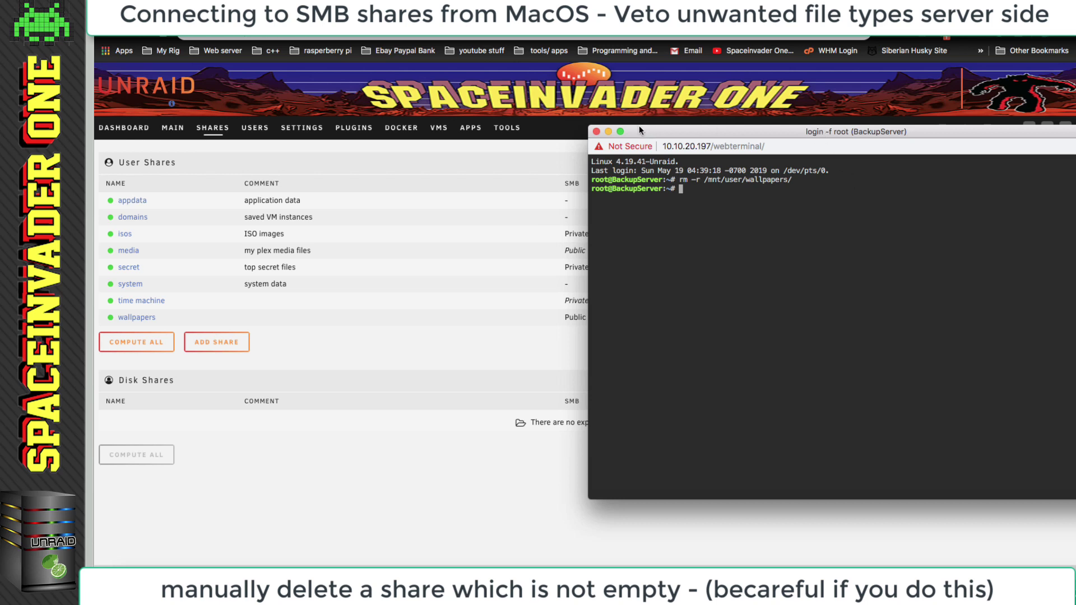
left_click(596, 132)
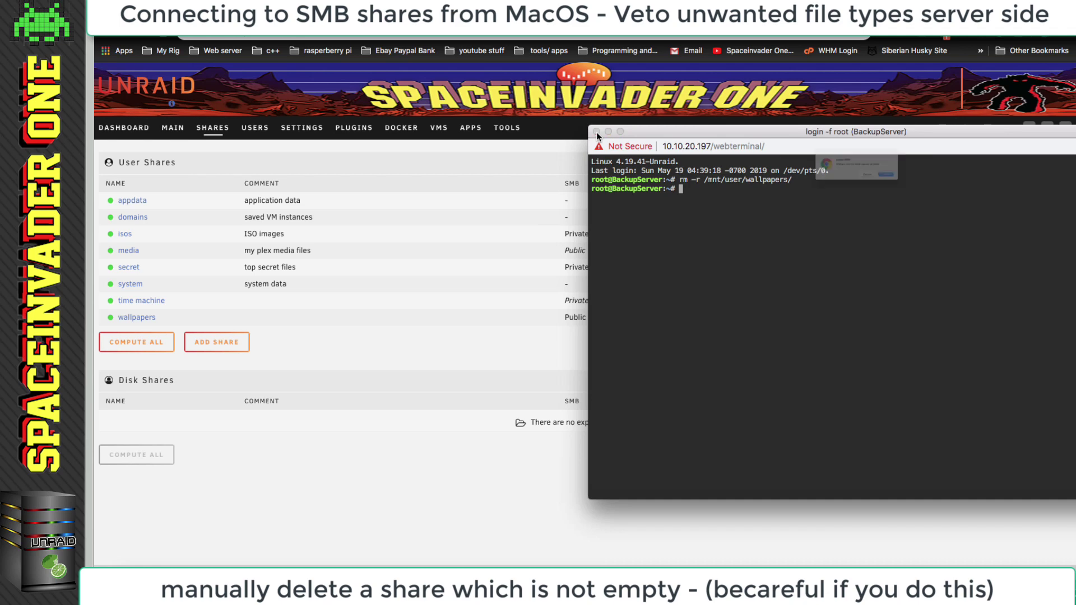
left_click(930, 191)
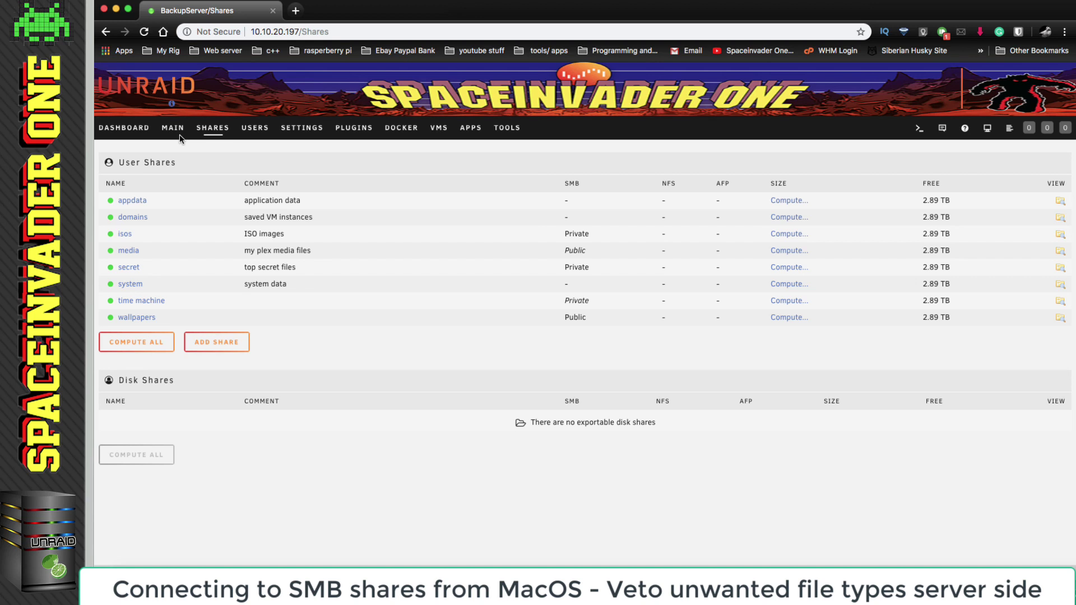
Step: Refresh the user shares list and add a new share named "wallpapers" with the default share settings
left_click(208, 132)
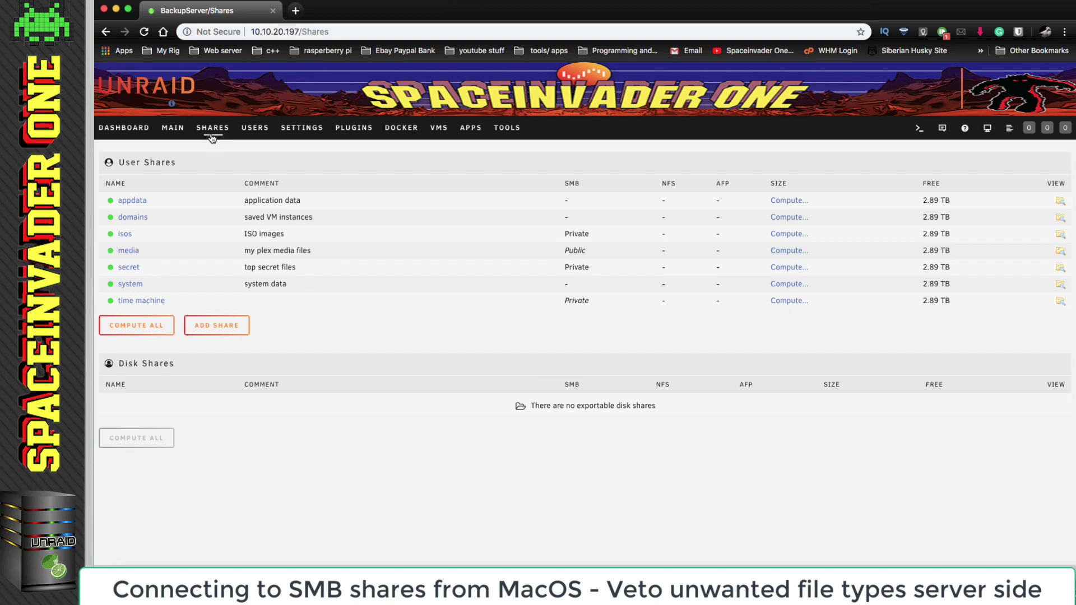
left_click(215, 327)
type("w")
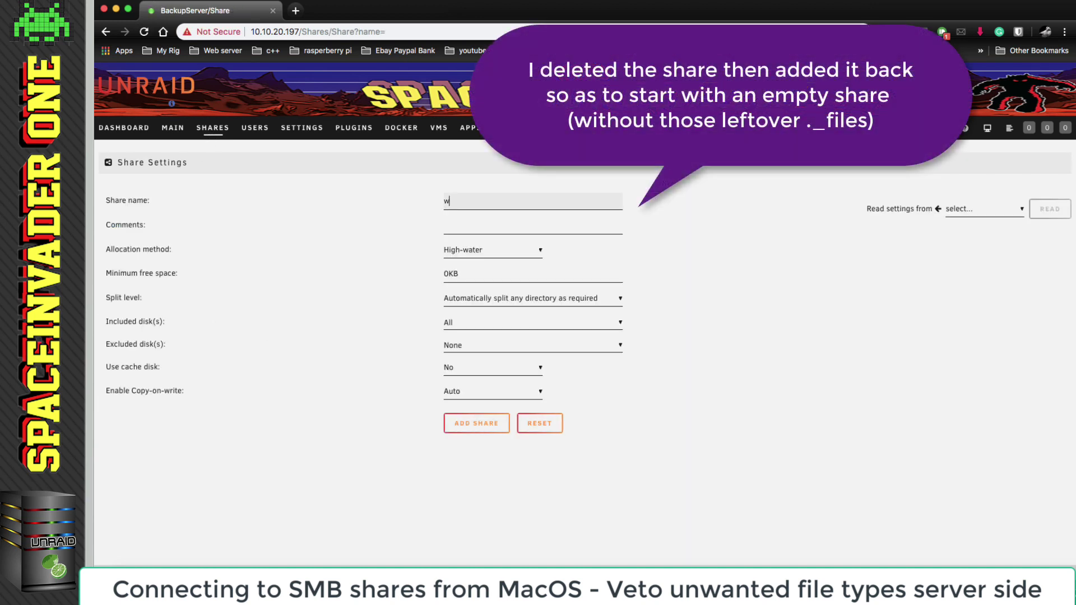
type("allpapers")
left_click(497, 425)
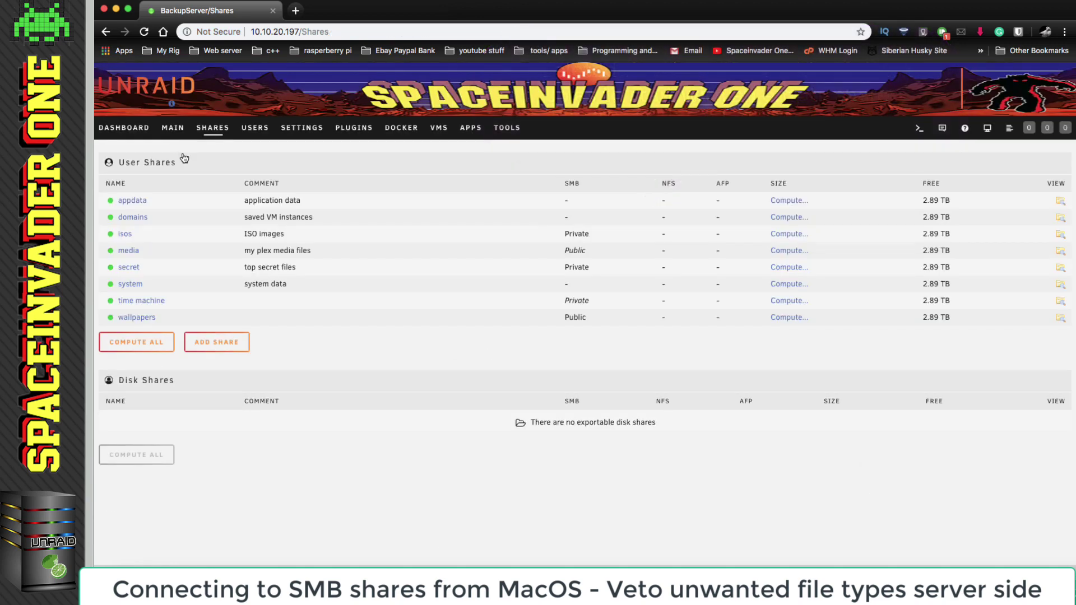
Step: In Finder, copy all the images from the desktop wallpapers folder into the wallpapers share on BackupServer
left_click(116, 9)
left_click(142, 588)
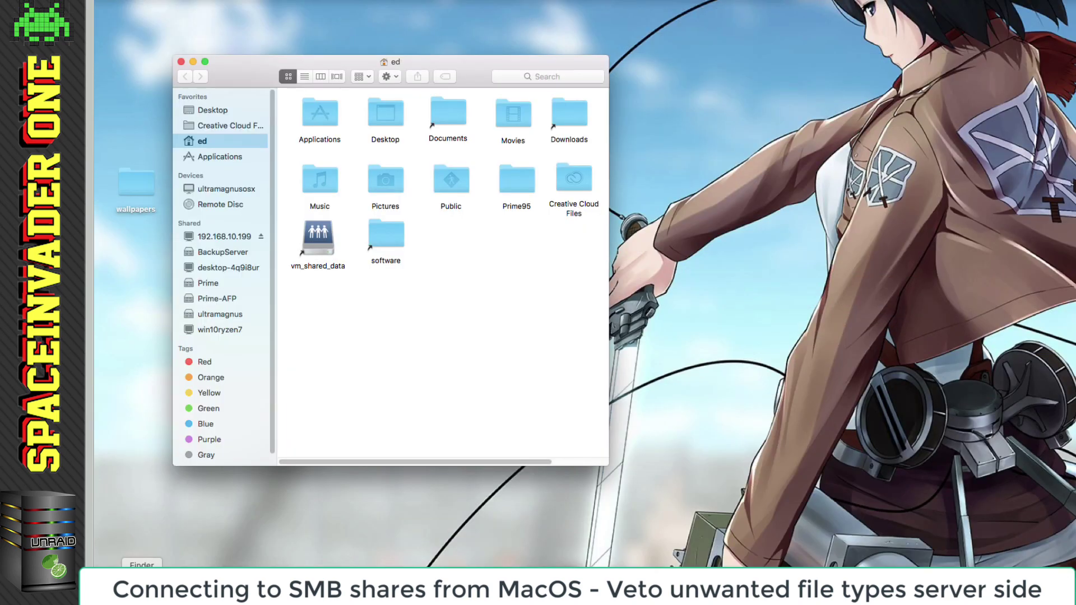
double_click(134, 183)
double_click(135, 183)
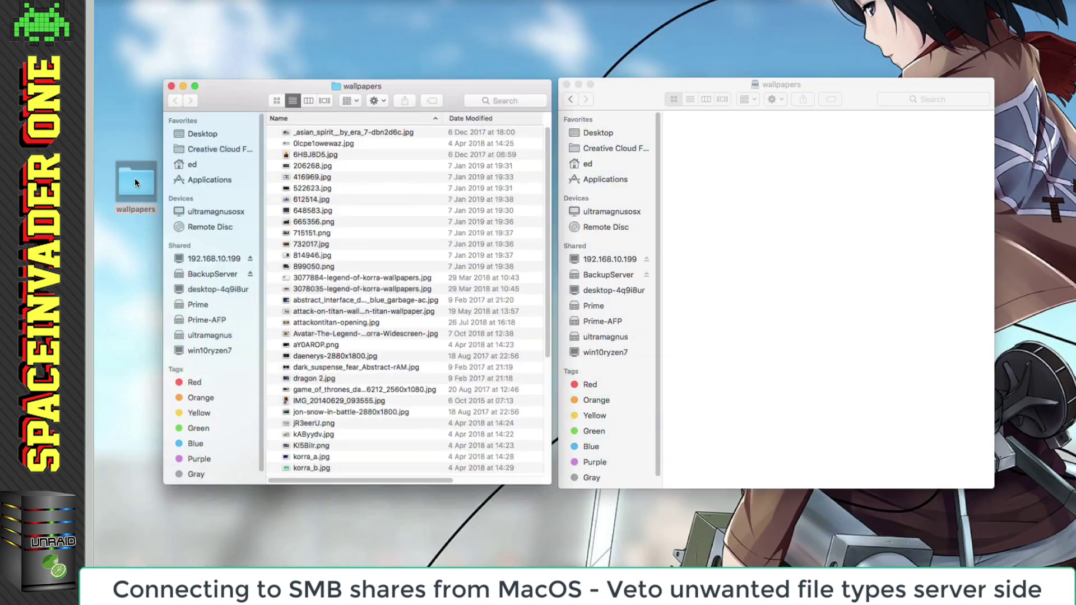
key("super+a")
left_click_drag(316, 147, 728, 140)
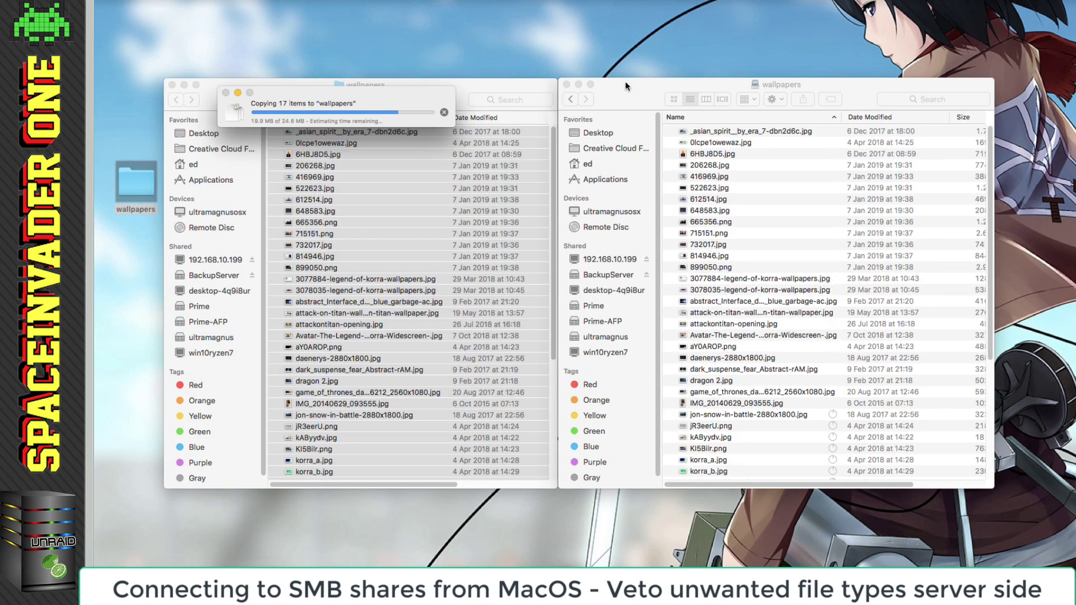
Step: Close the local wallpapers folder window and reposition the BackupServer wallpapers share window over the desktop
left_click(172, 84)
left_click_drag(623, 90, 366, 70)
left_click(445, 111)
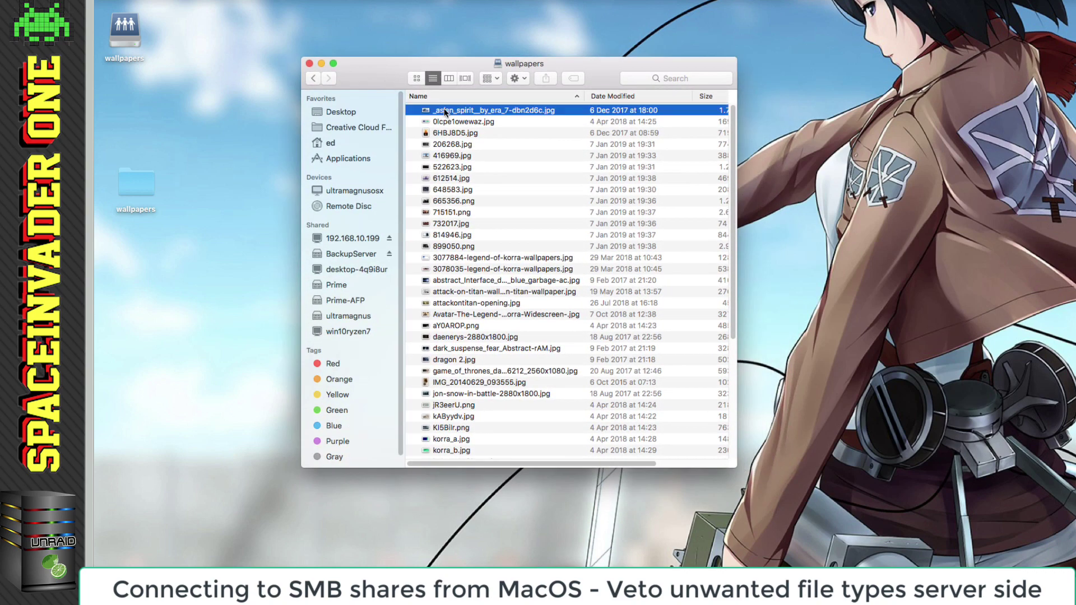
Step: Open all images of the wallpapers share in Preview and page through them, then quit Preview and close the share's window
scroll(446, 145, "down", 6)
key("super+a")
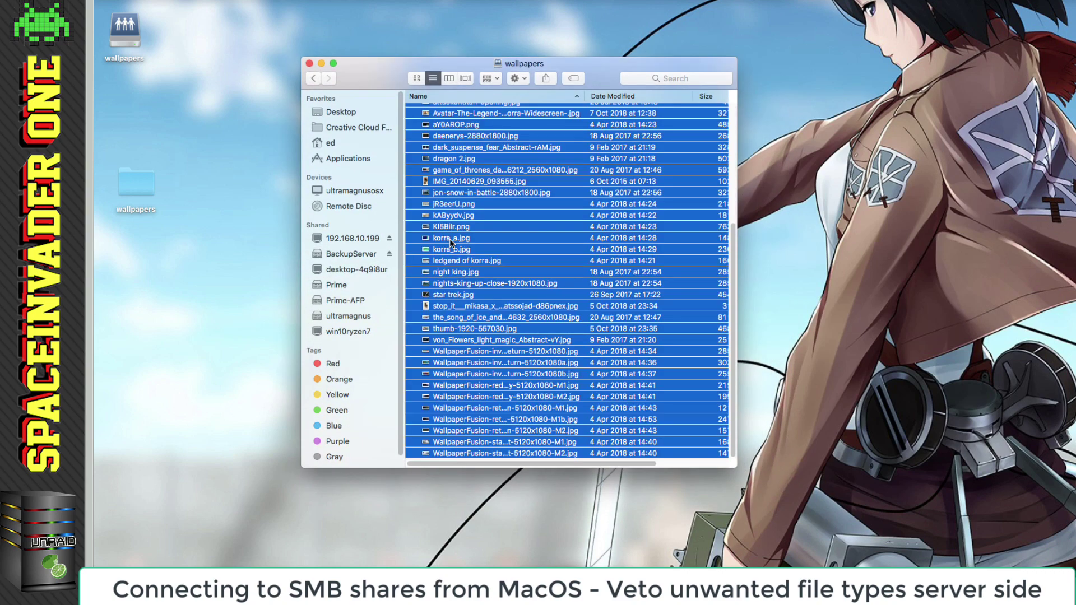
right_click(449, 242)
left_click(474, 267)
key("Down")
key("Down")
key("Down")
key("Down")
key("Down")
key("Down")
key("Down")
key("Down")
key("Down")
key("Down")
key("Down")
key("Down")
key("Down")
key("Down")
key("Down")
key("Down")
key("Down")
key("Down")
left_click(143, 1)
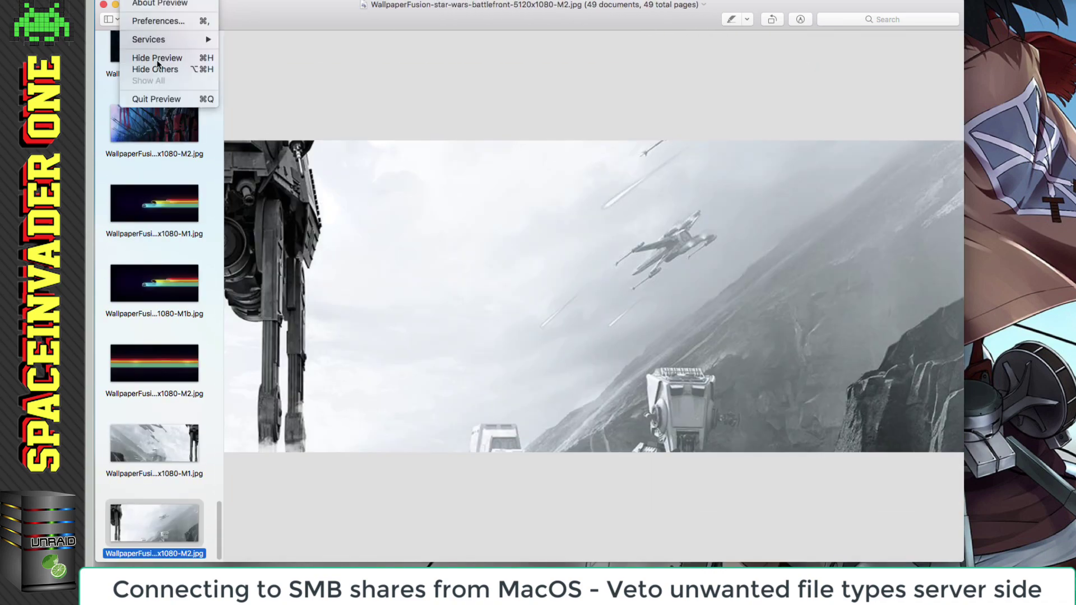
left_click(168, 99)
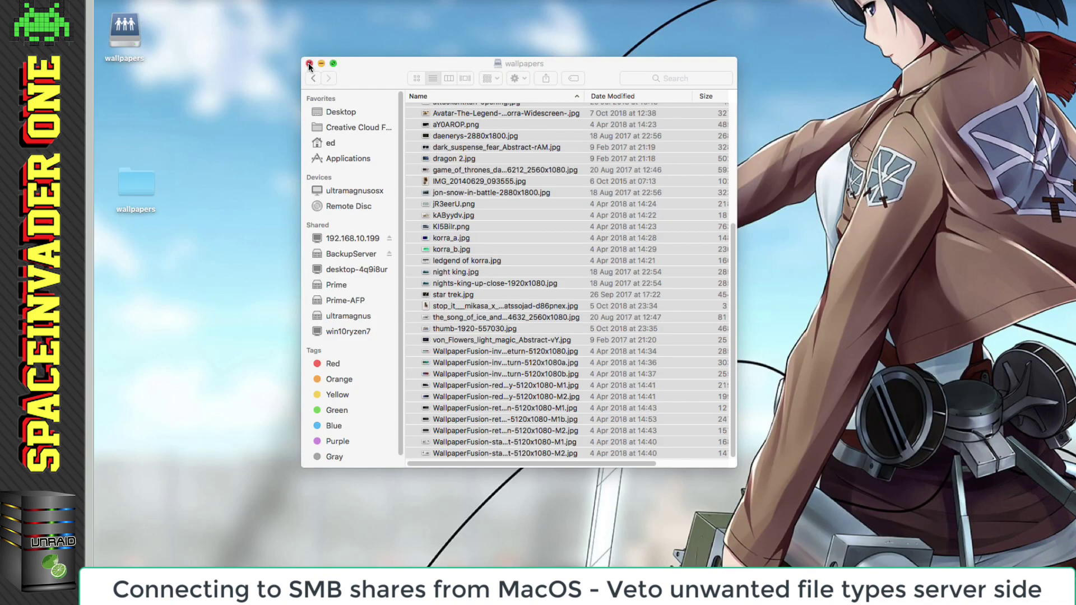
left_click(309, 64)
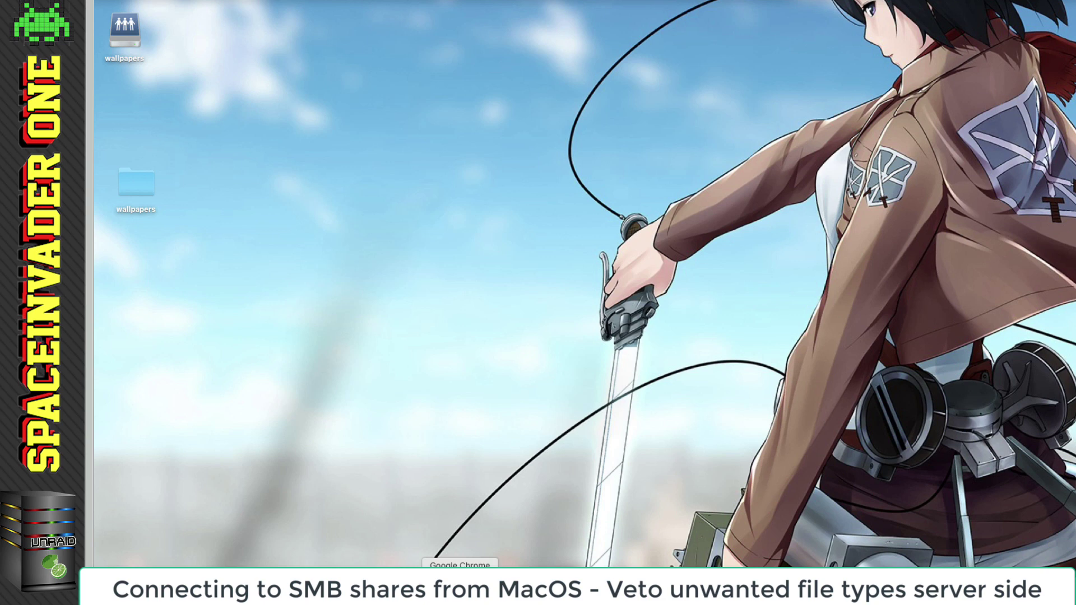
Step: In Chrome, browse the wallpapers share's contents on the Unraid server to check for unwanted files, and close the browser window
left_click(460, 588)
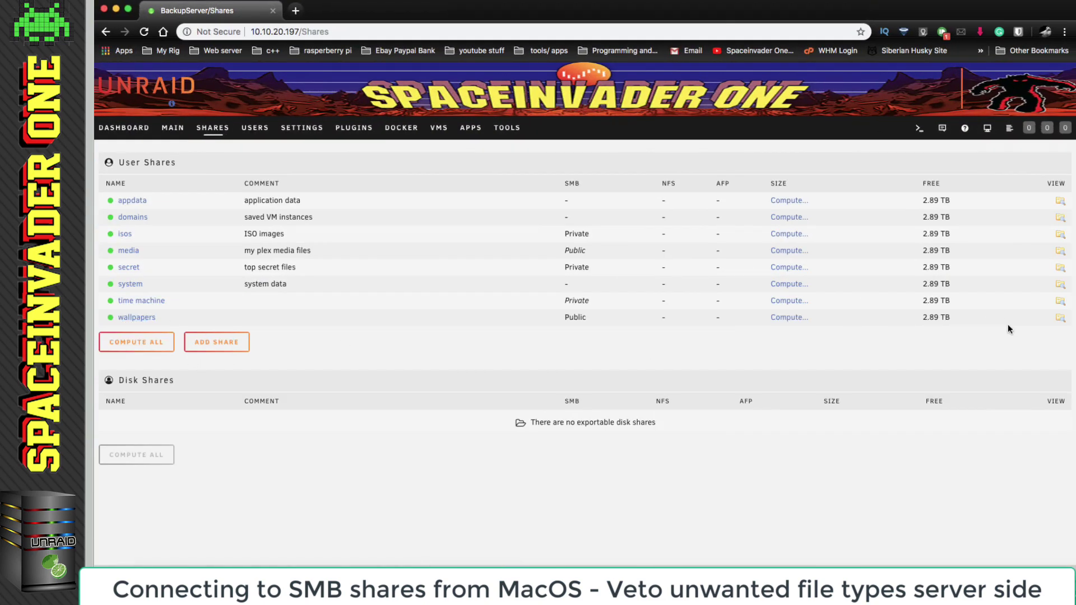
left_click(1059, 317)
scroll(345, 306, "down", 10)
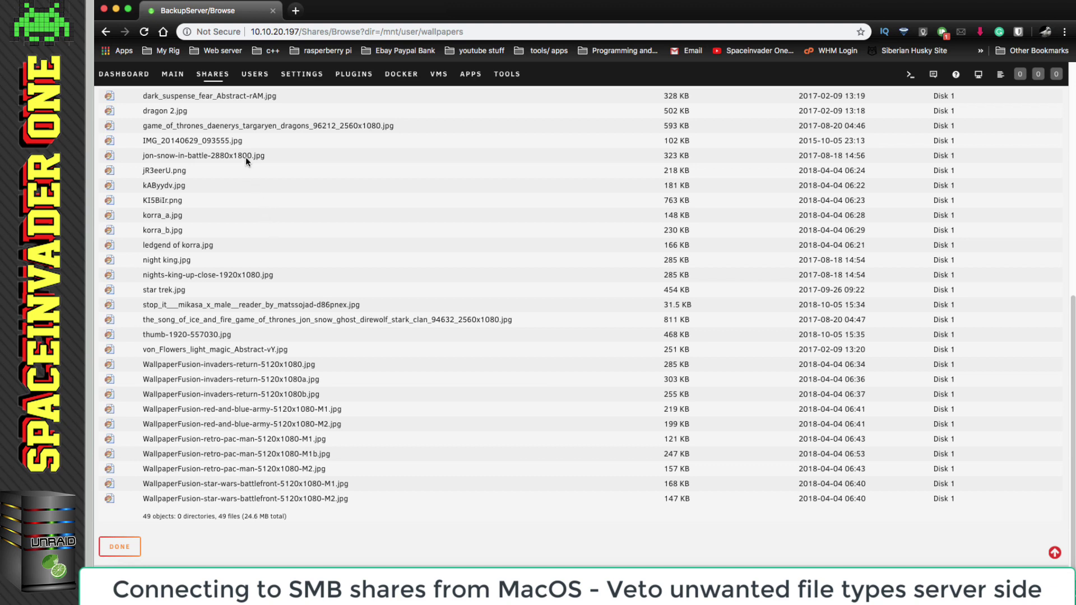
left_click(104, 9)
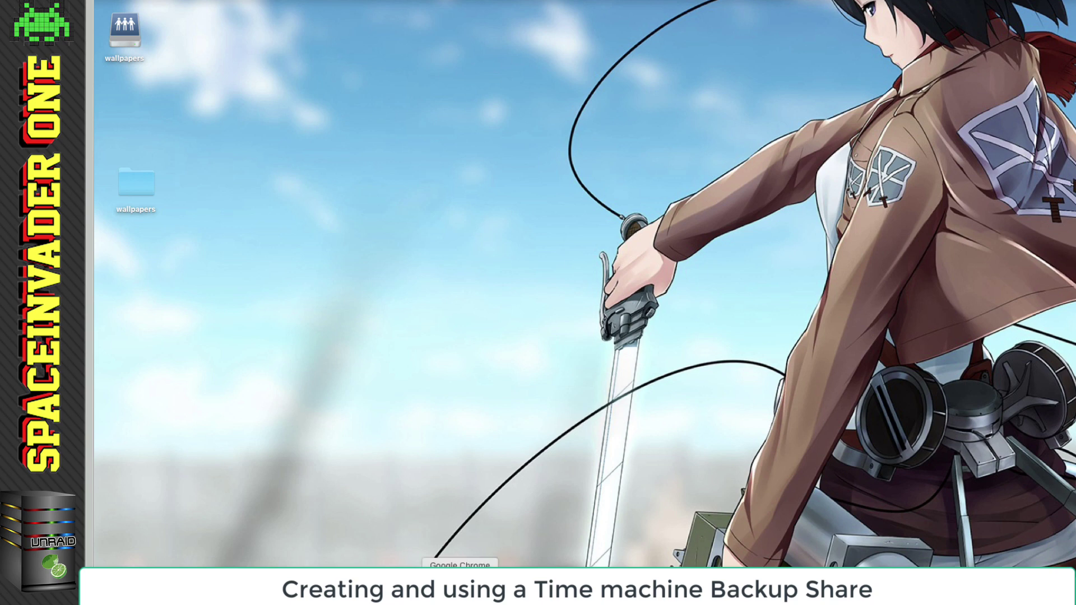
Step: Switch to Chrome and stop the Unraid array
left_click(459, 579)
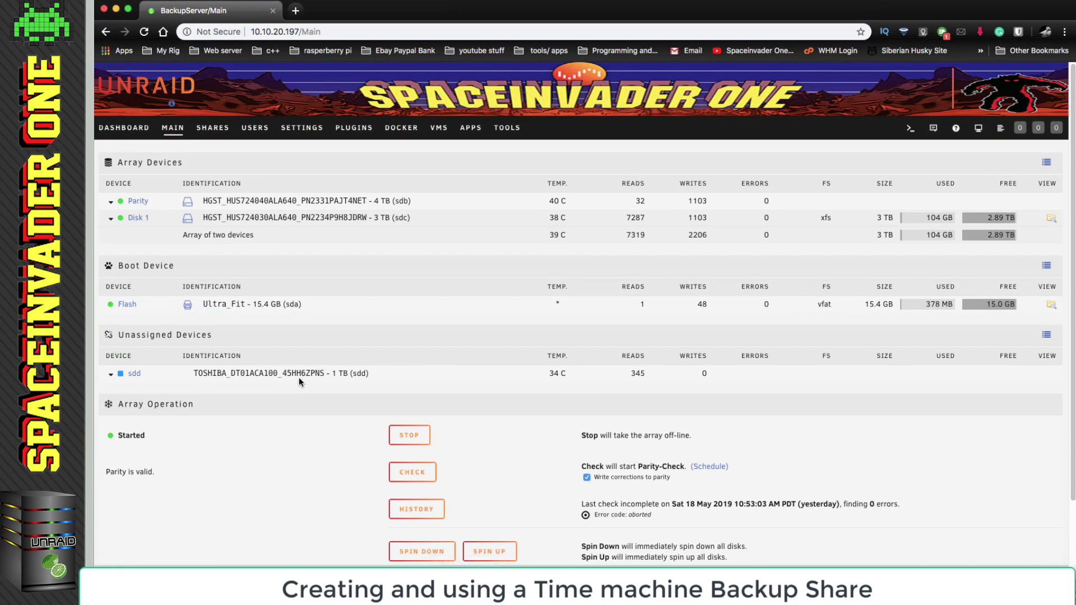
left_click(403, 437)
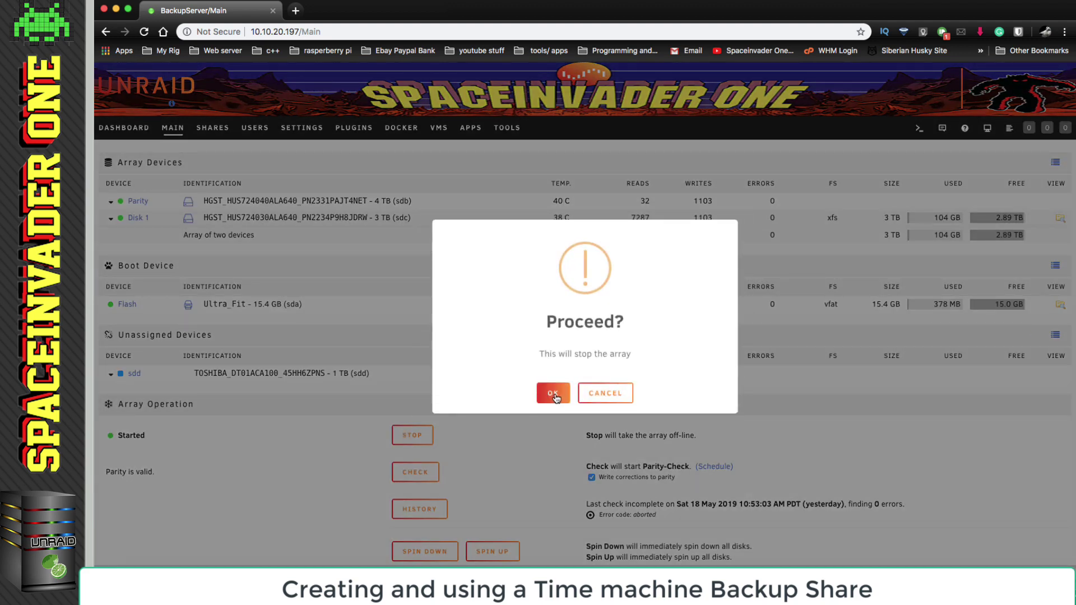
left_click(554, 392)
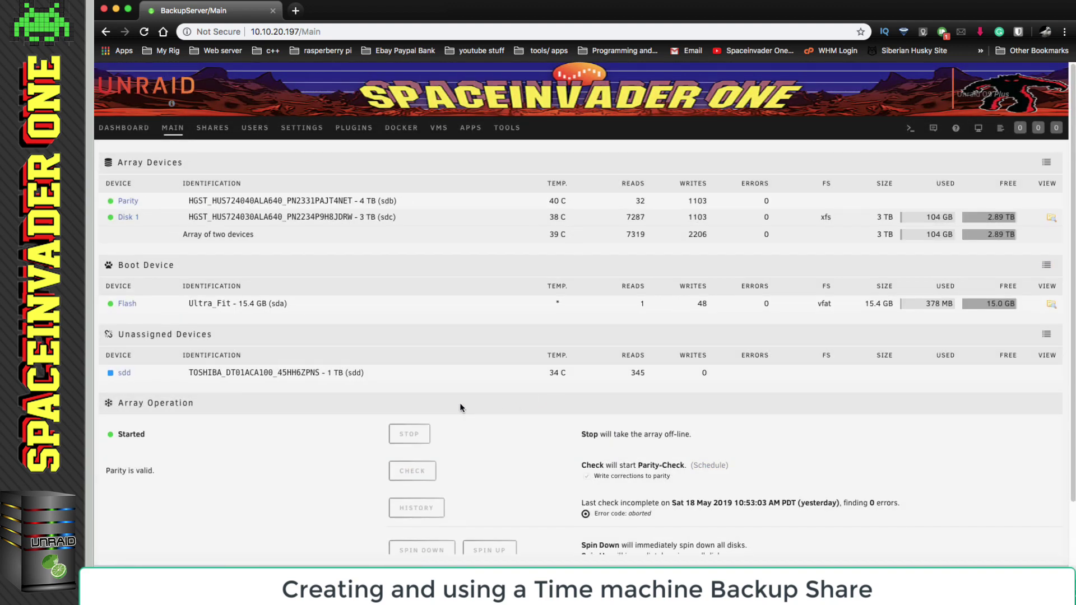
Step: Set Enhanced macOS interoperability to Yes in the Unraid SMB settings and apply the change
left_click(301, 128)
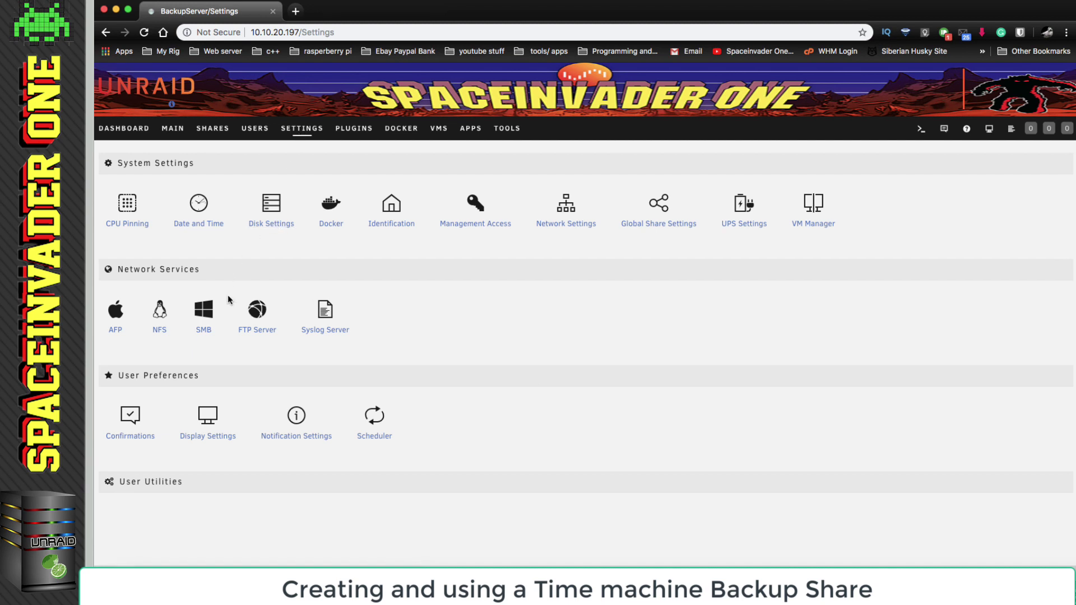
left_click(203, 313)
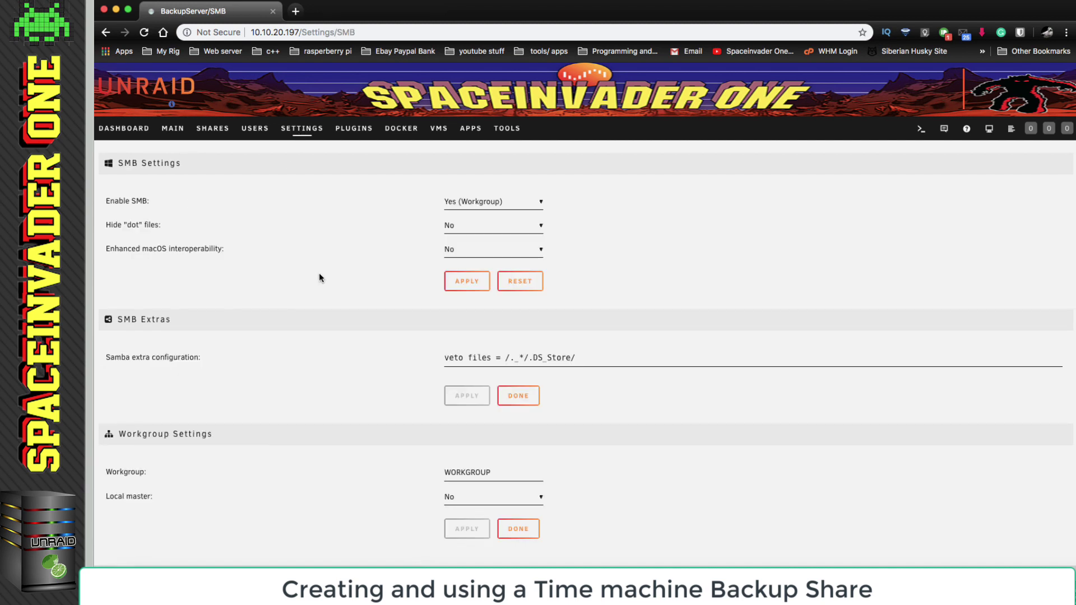
left_click(464, 249)
left_click(462, 260)
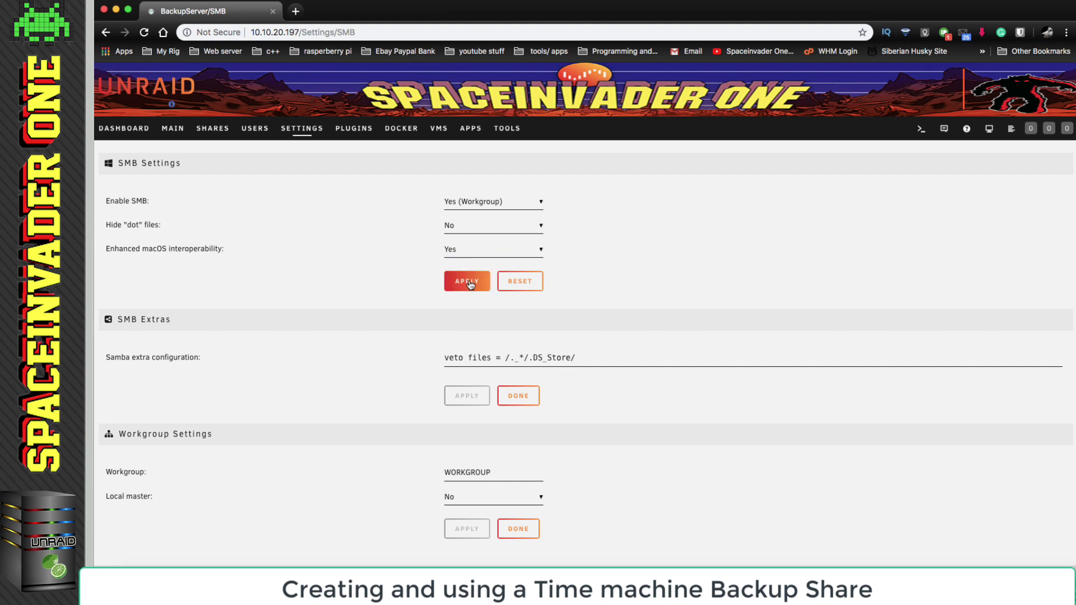
left_click(470, 283)
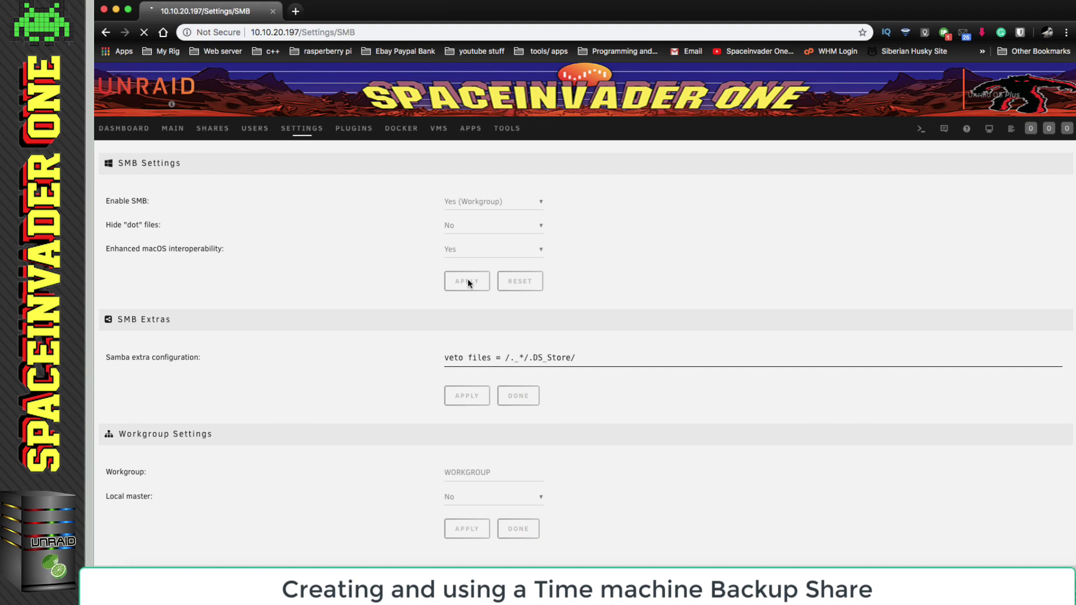
left_click(510, 283)
Step: Start the Unraid array again with the existing disk assignments
left_click(176, 130)
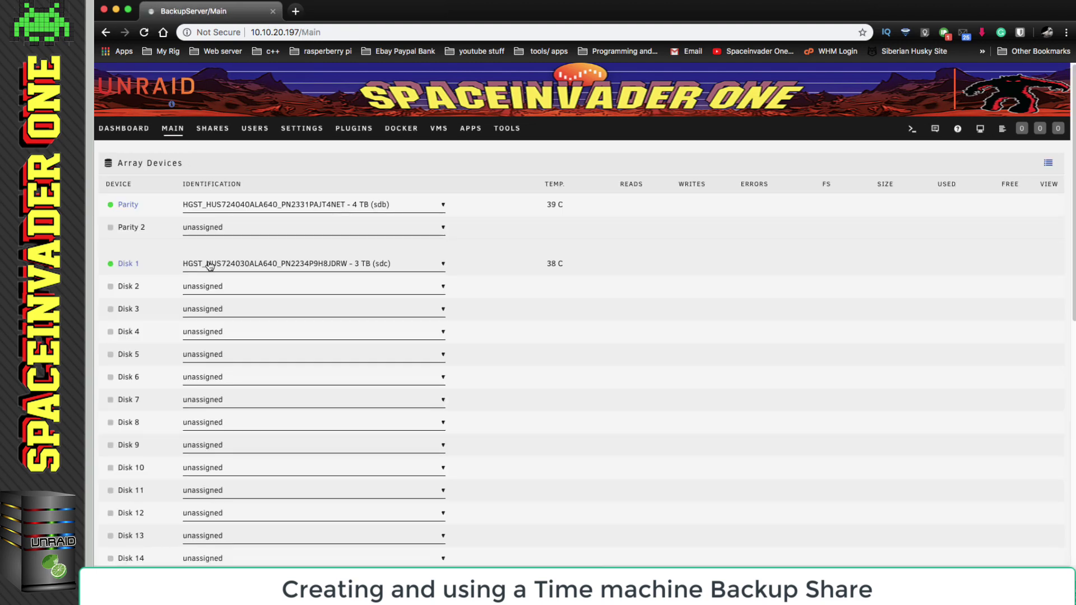
scroll(219, 291, "down", 10)
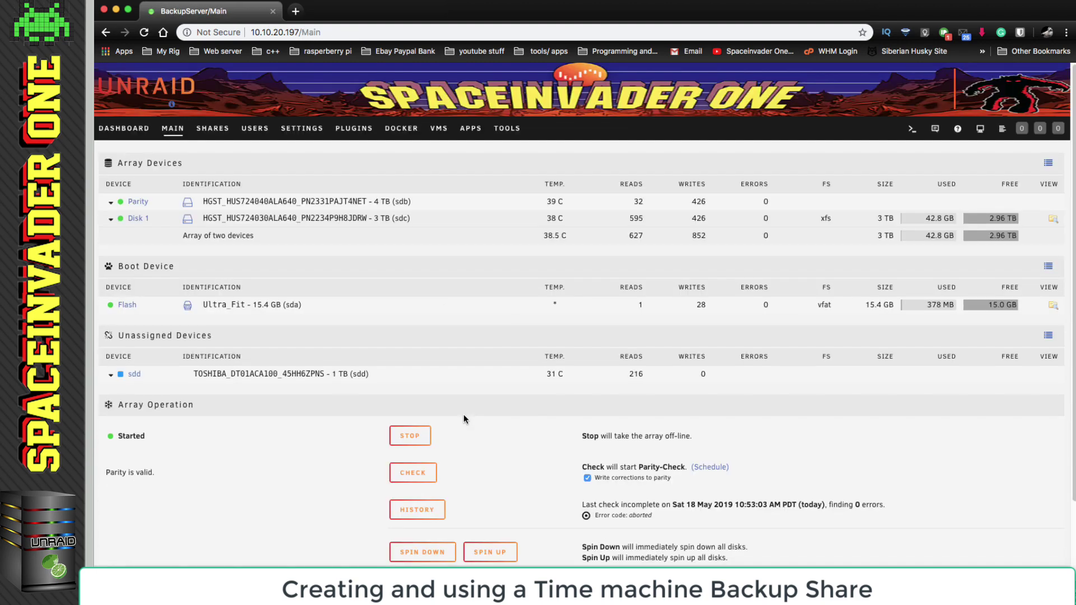
Step: Add a new user share named "time machine" with the default share settings
left_click(212, 129)
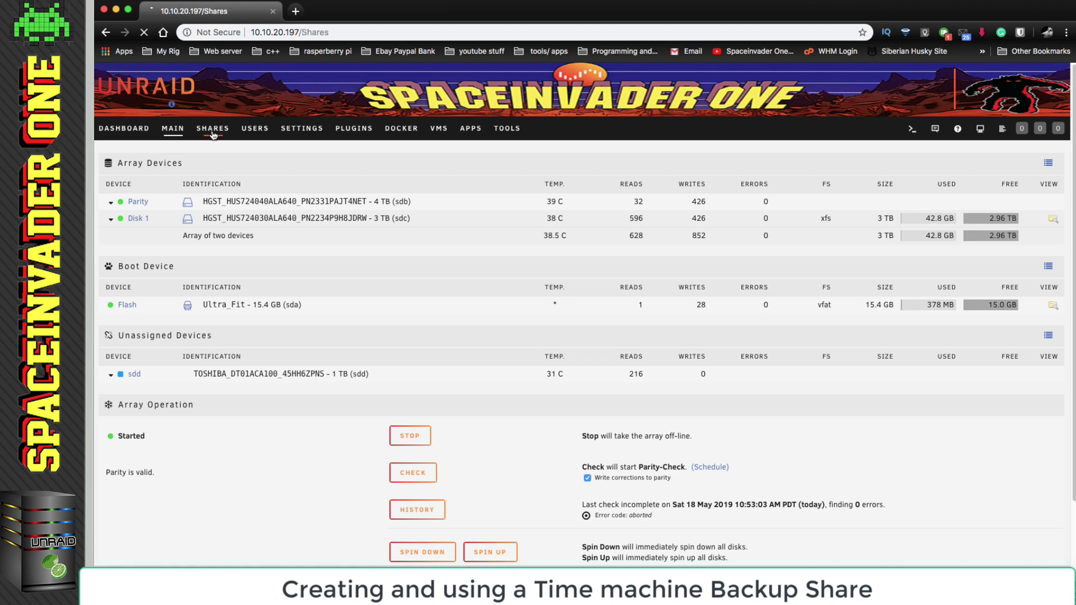
left_click(213, 327)
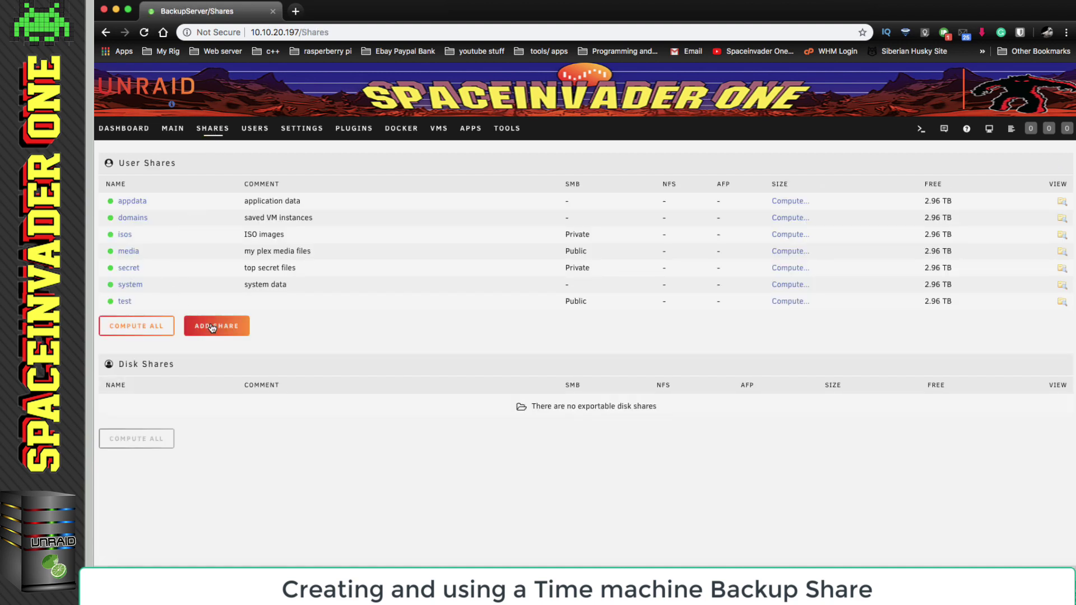
type("time")
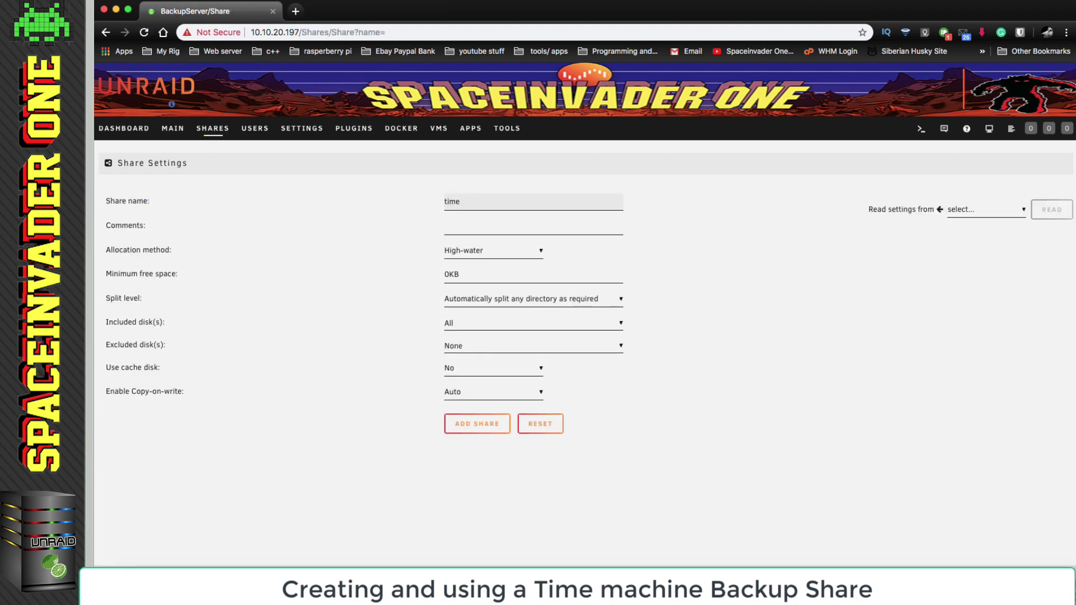
type(" machine")
left_click(466, 425)
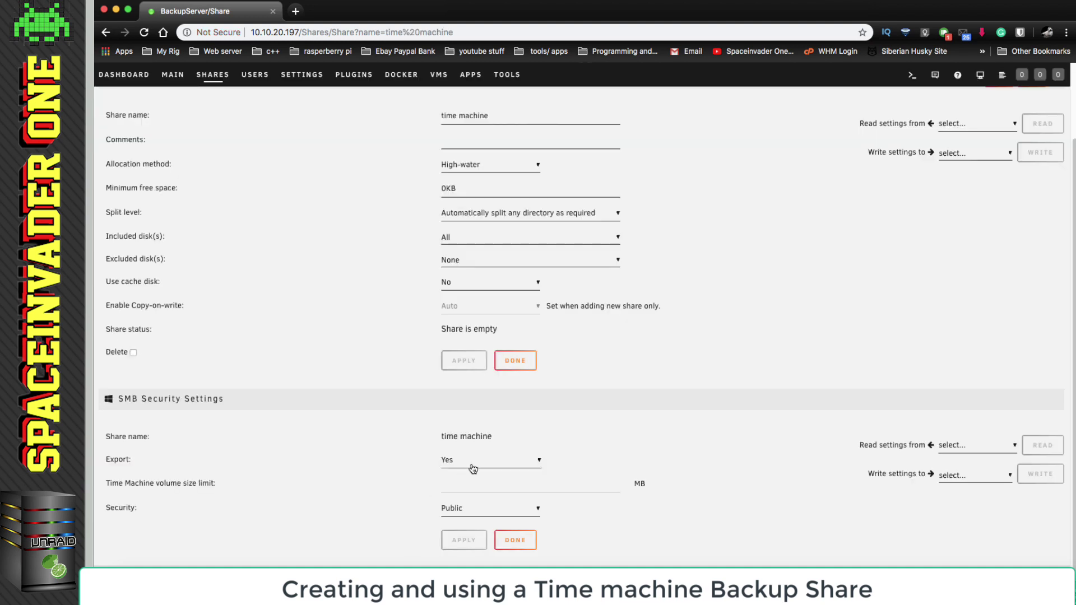
Step: Export the time machine share as Yes/Time Machine with a 500000 MB volume size limit and Private security, and apply
left_click(474, 467)
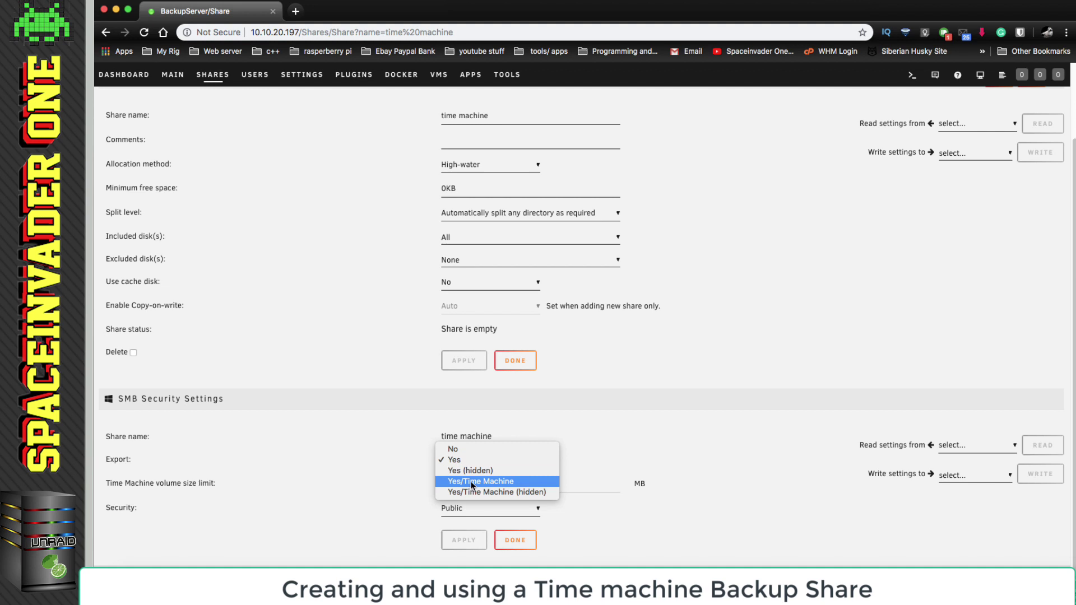
left_click(462, 482)
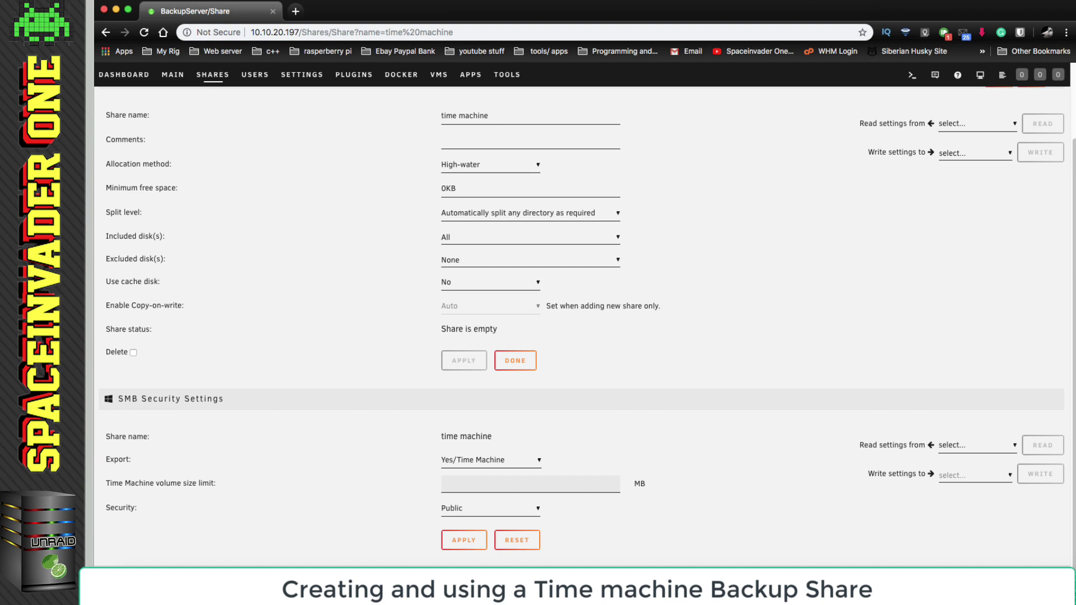
type("500000")
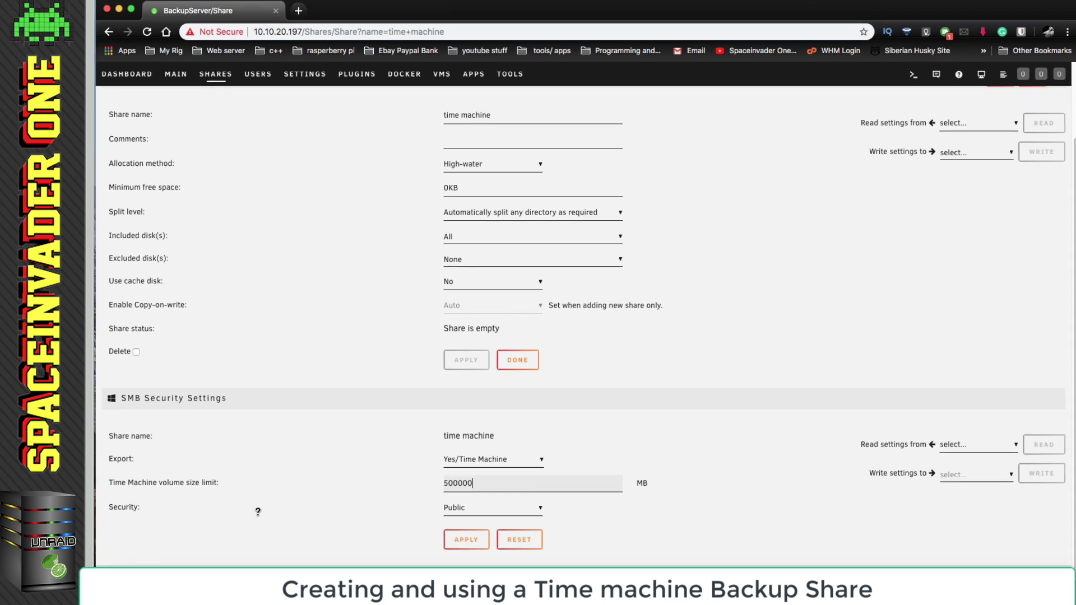
left_click(540, 510)
left_click(462, 529)
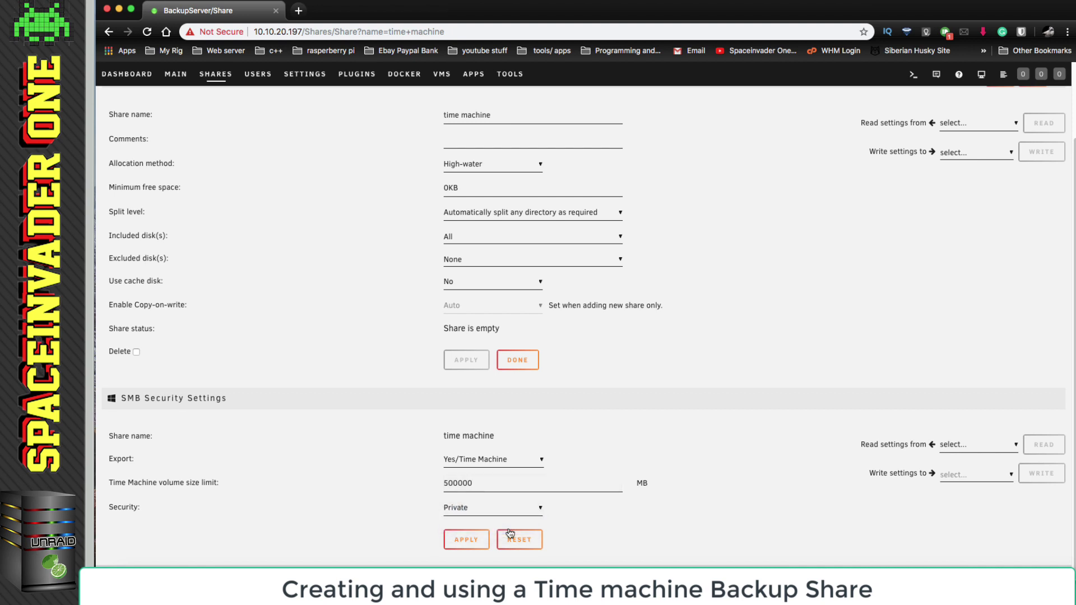
left_click(466, 540)
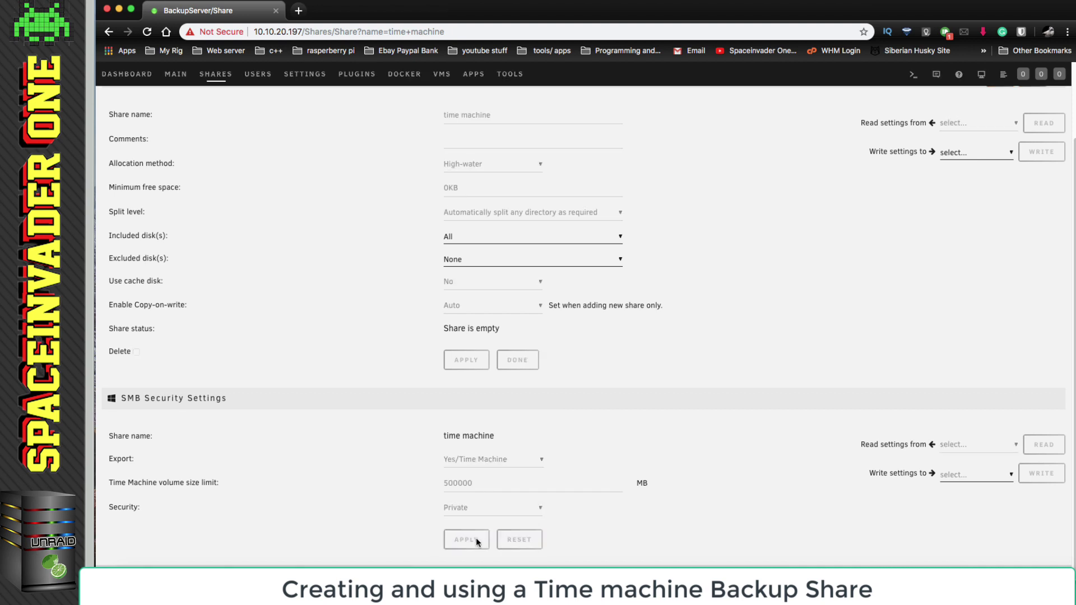
Step: Give the last-listed user Read/Write access to the time machine share, apply it, and return to the shares list
scroll(468, 486, "down", 5)
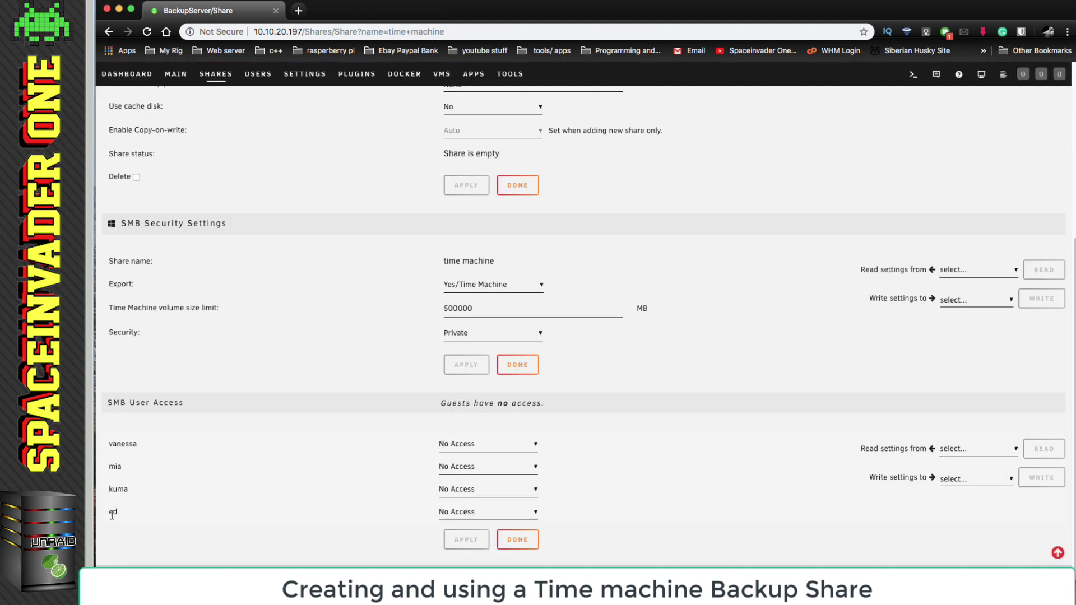
left_click(476, 512)
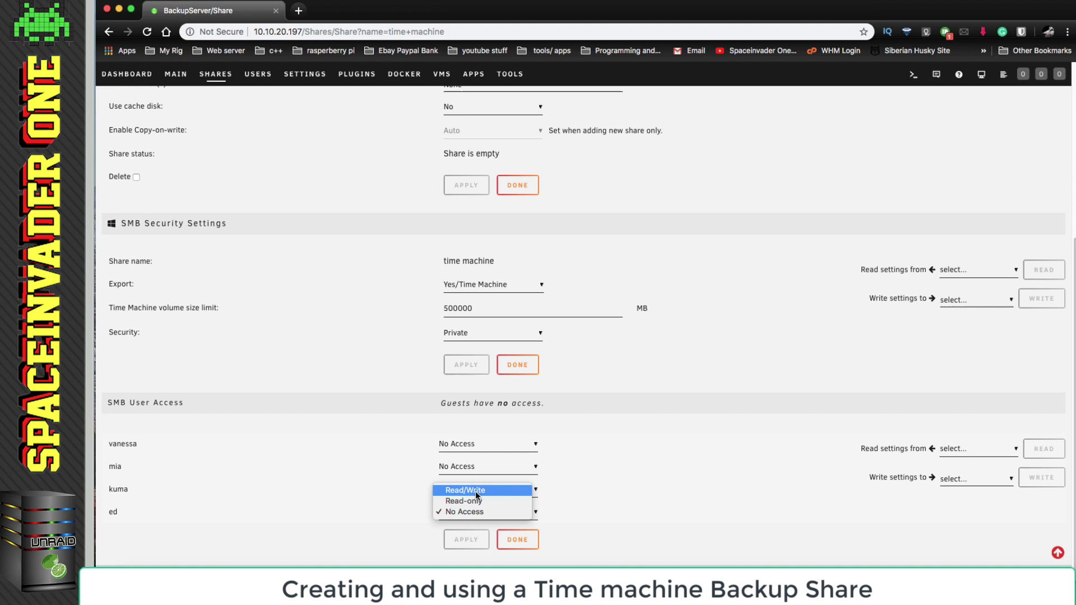
left_click(475, 491)
left_click(466, 537)
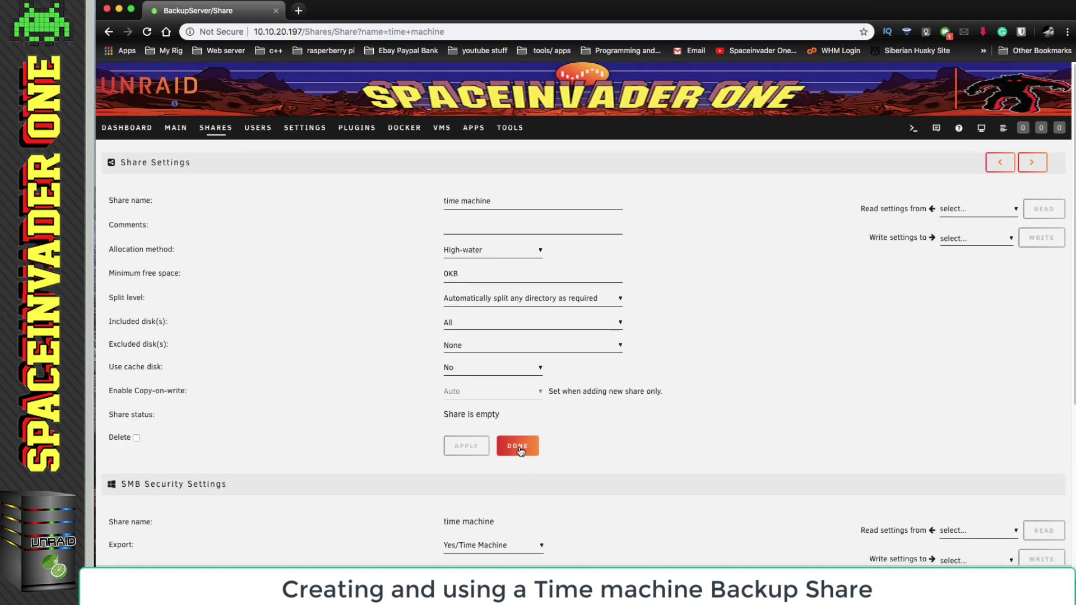
left_click(517, 446)
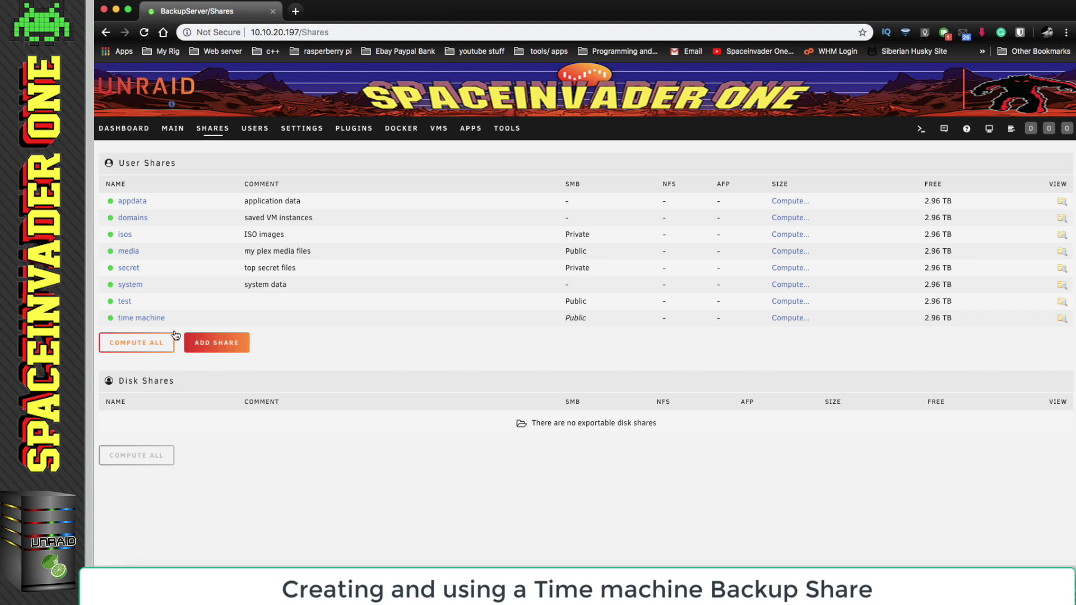
Step: Minimise the browser, mount the time machine share from BackupServer in Finder, and close the Finder window
left_click(116, 9)
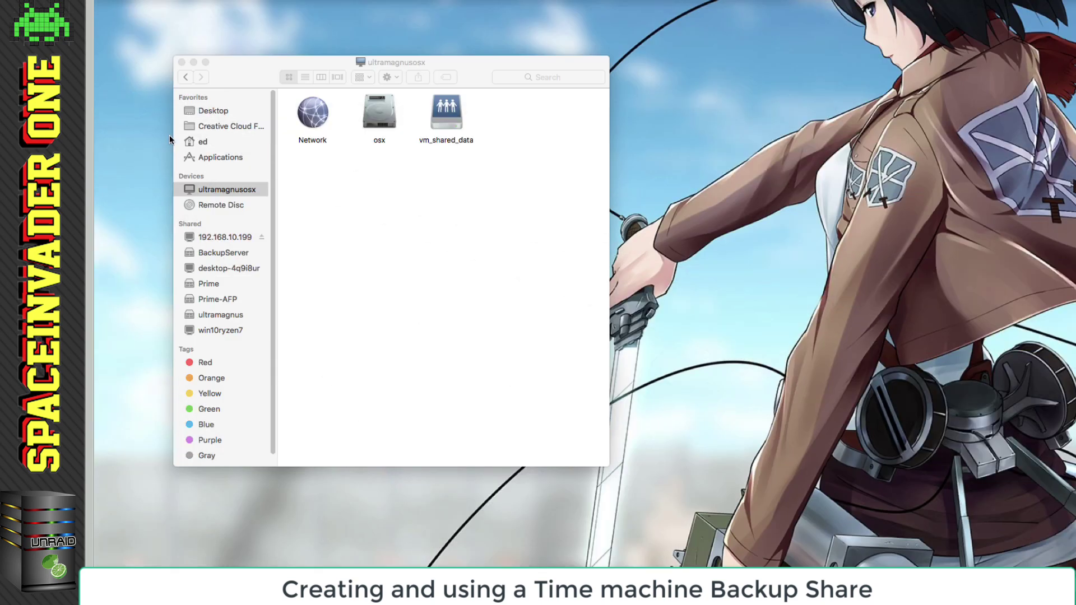
left_click(230, 253)
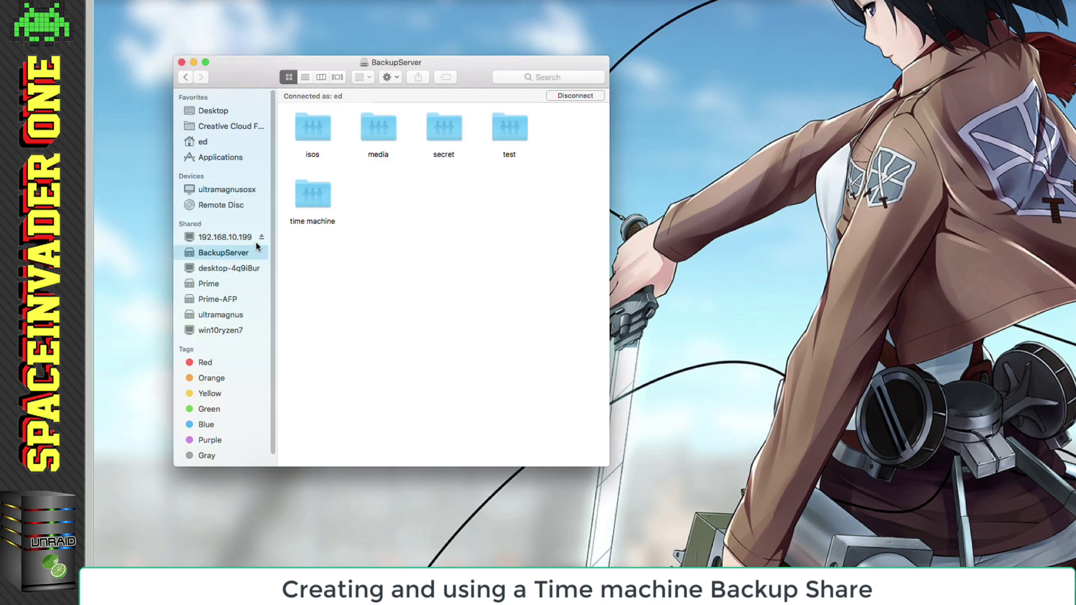
double_click(314, 196)
left_click(181, 62)
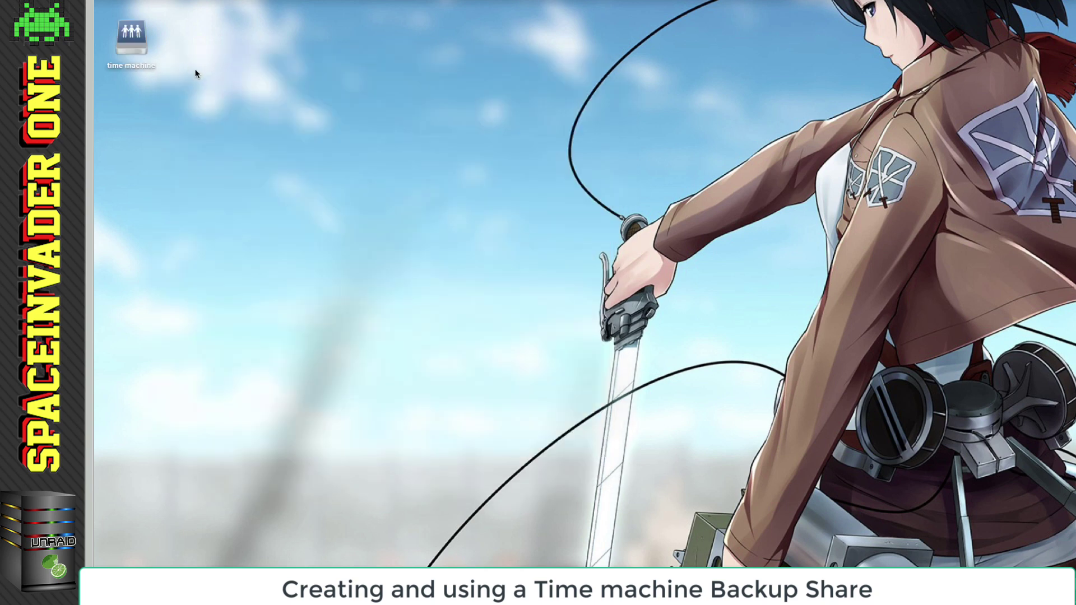
Step: Launch Time Machine from the Applications folder, start its backup setup, close the Finder window and reposition the Time Machine window
left_click(144, 586)
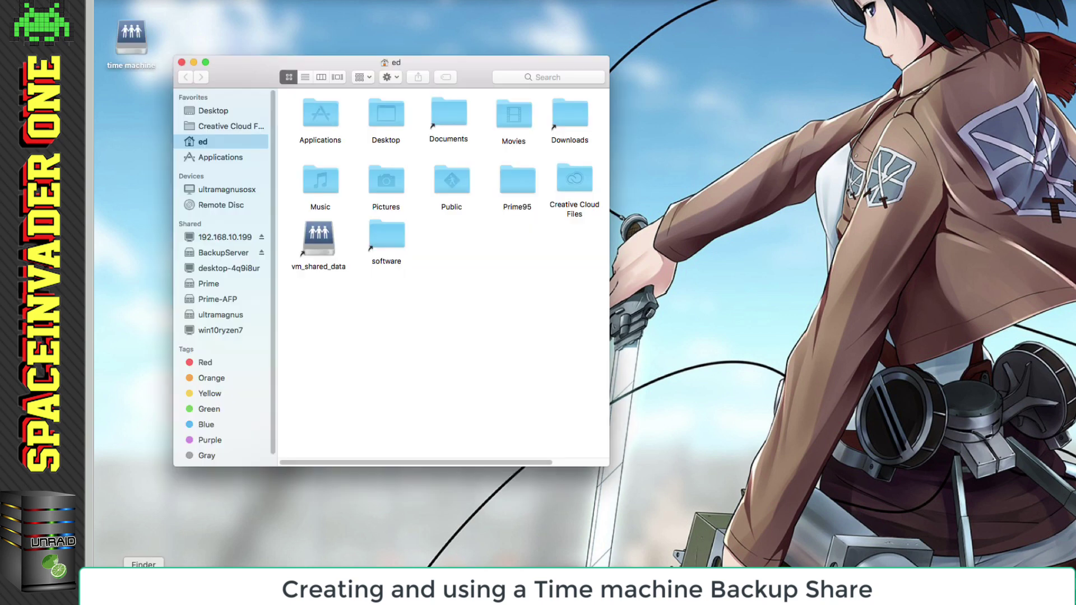
left_click(233, 156)
scroll(338, 223, "down", 10)
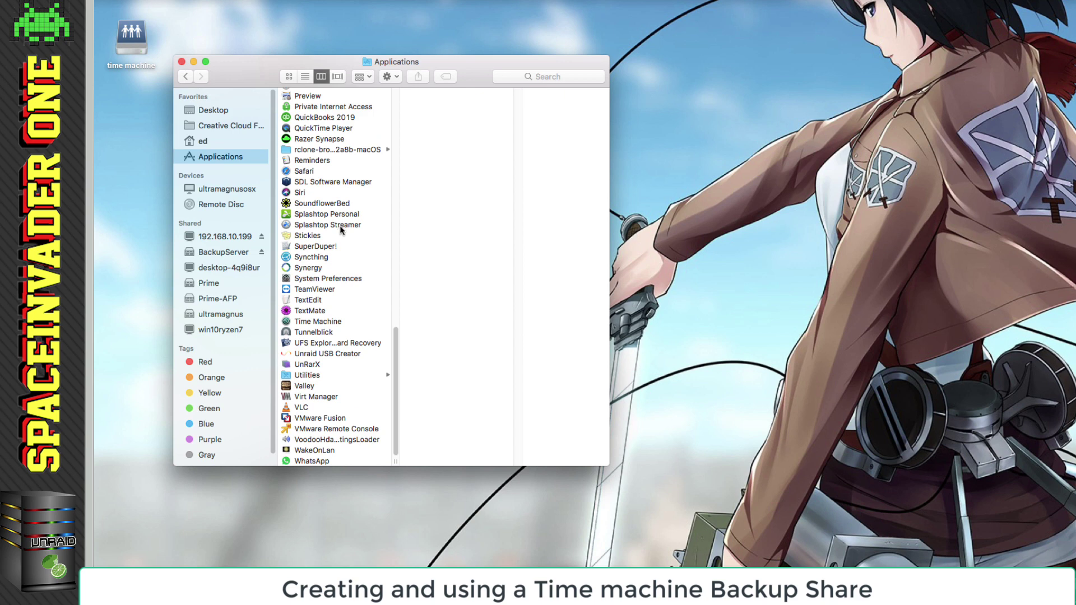
left_click(312, 322)
double_click(312, 323)
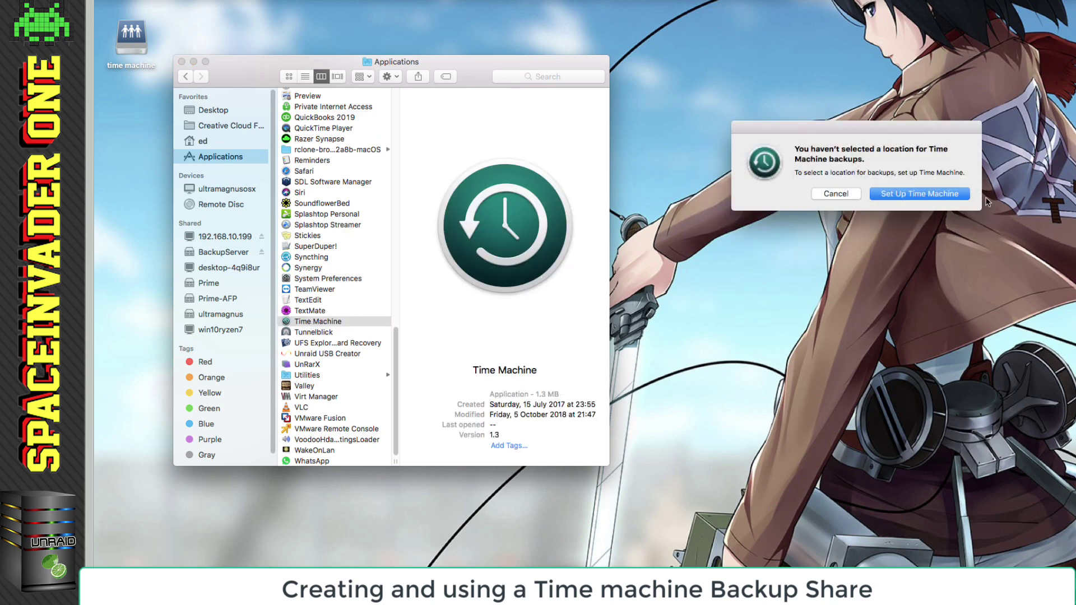
left_click(930, 194)
left_click(181, 61)
left_click_drag(599, 115, 486, 106)
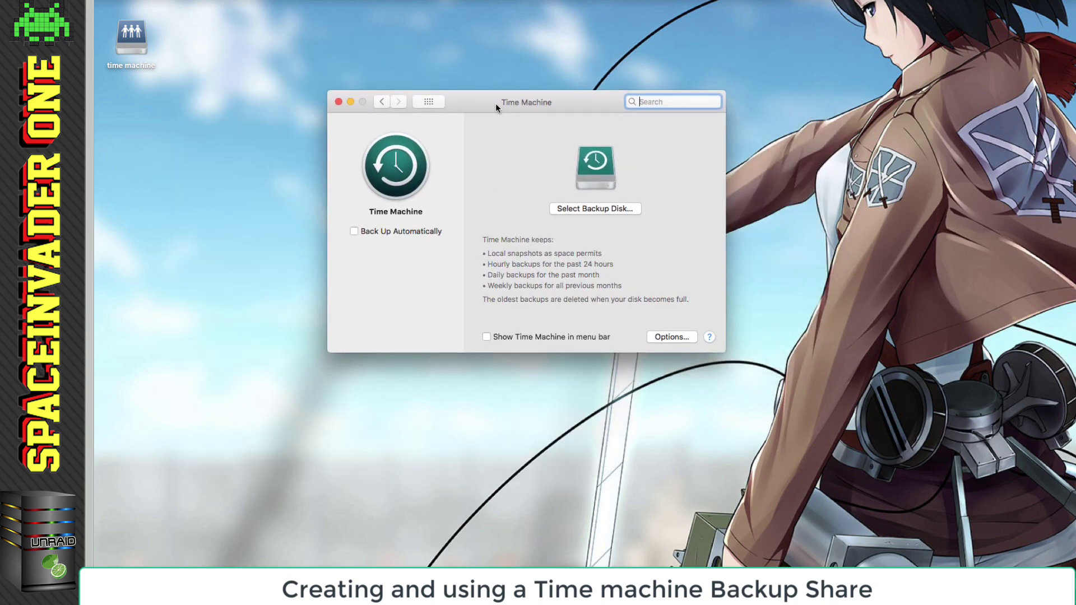
Step: Choose the time machine share on BackupServer as the Time Machine backup disk, without encrypting backups
left_click(583, 209)
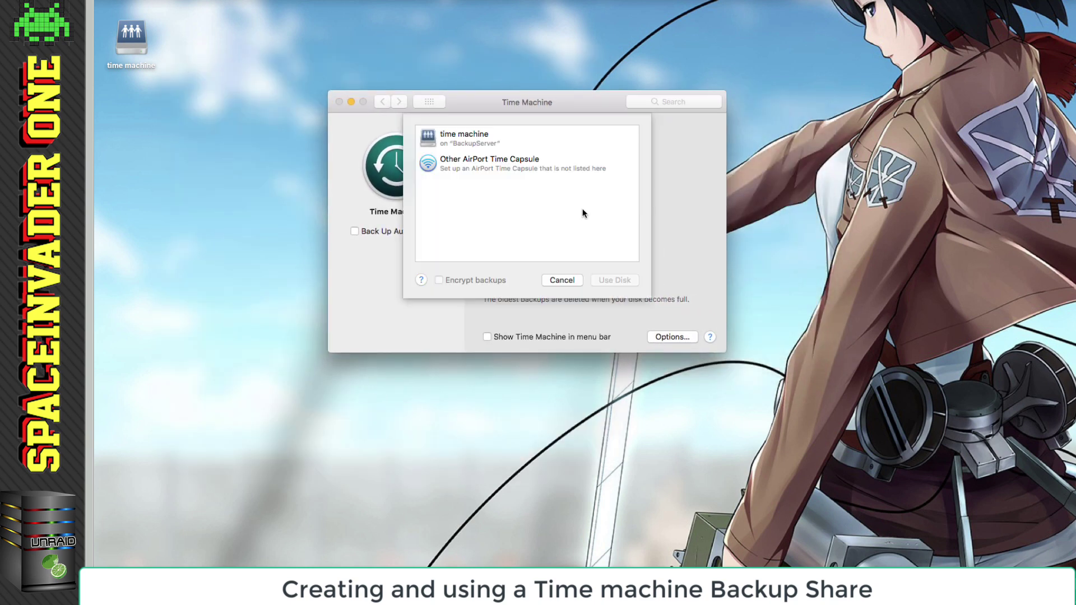
left_click(456, 140)
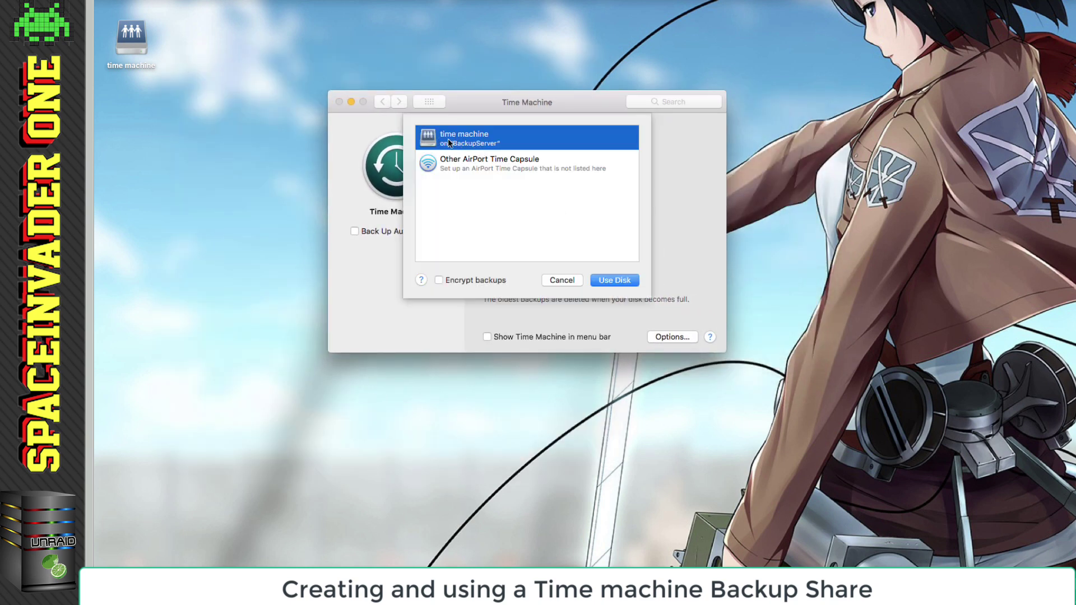
left_click(607, 281)
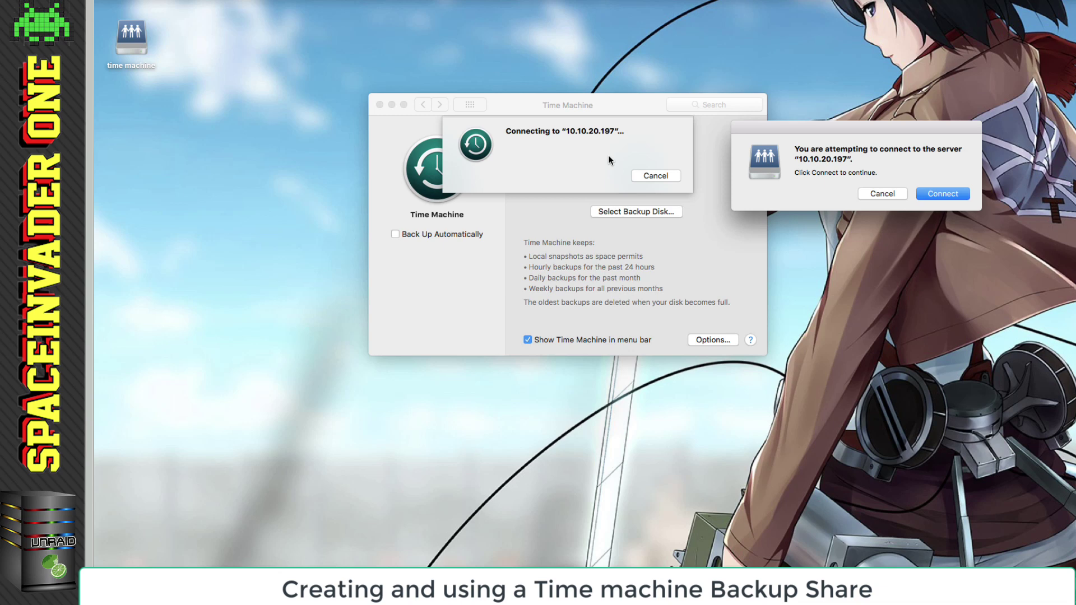
Step: Eject the mounted time machine share from the desktop, then connect Time Machine to the server as a registered user with the filled-in credentials
left_click(139, 33)
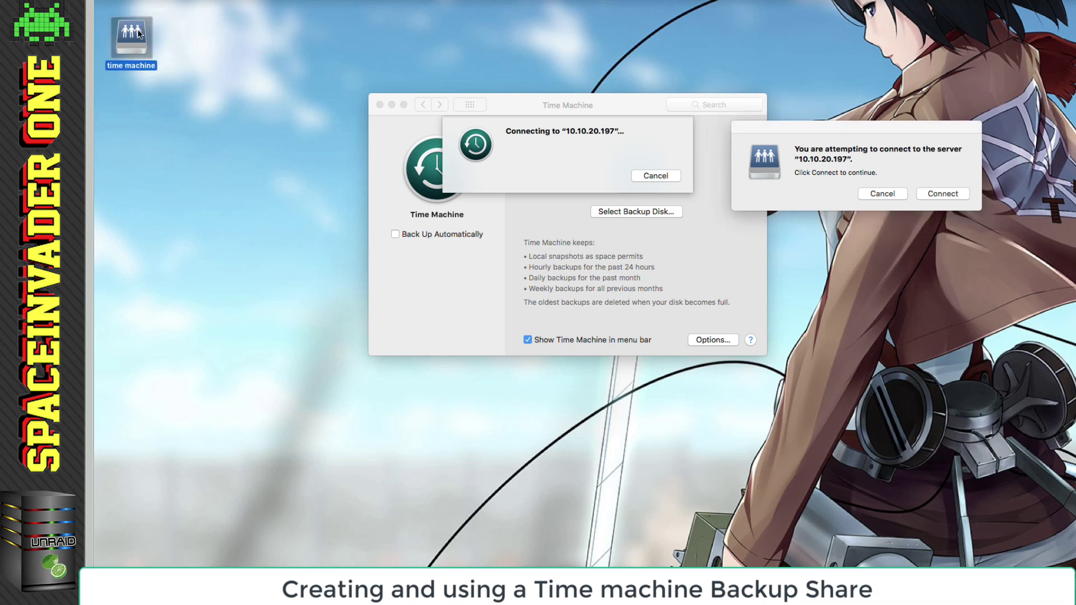
right_click(139, 33)
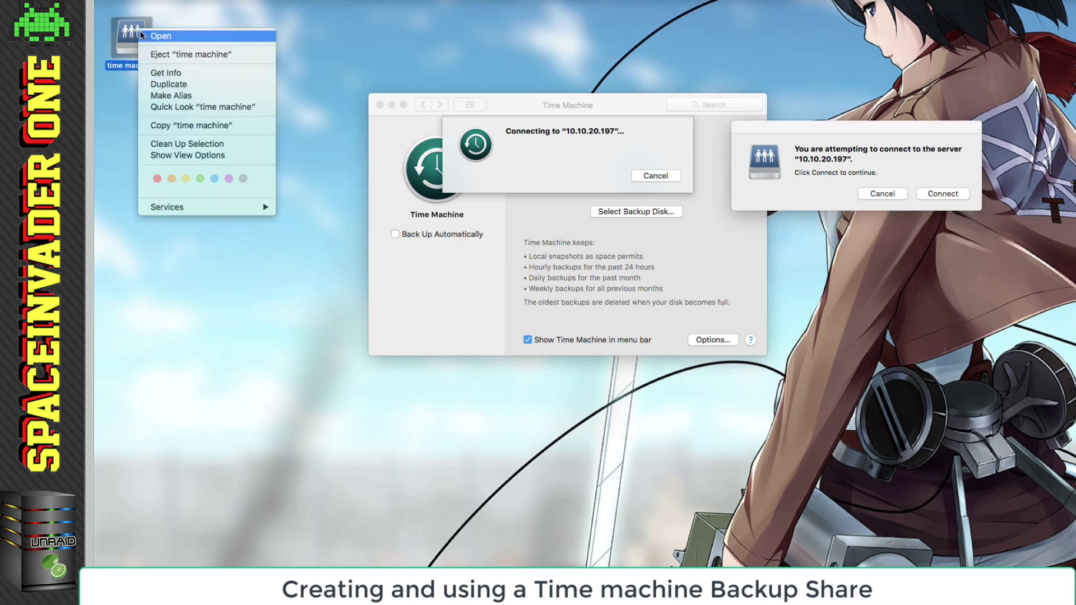
left_click(166, 55)
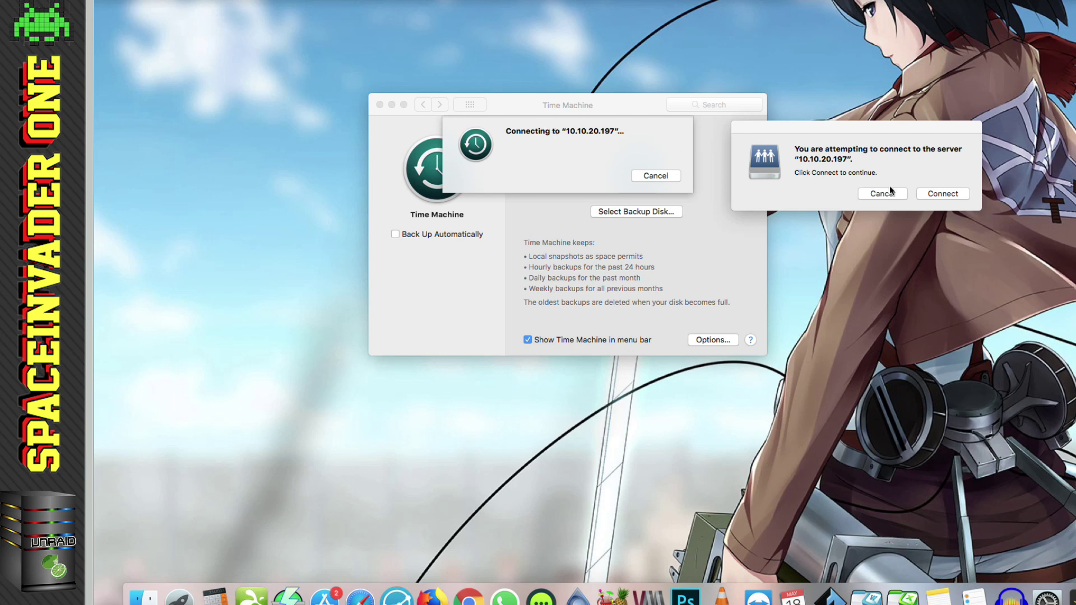
left_click(942, 194)
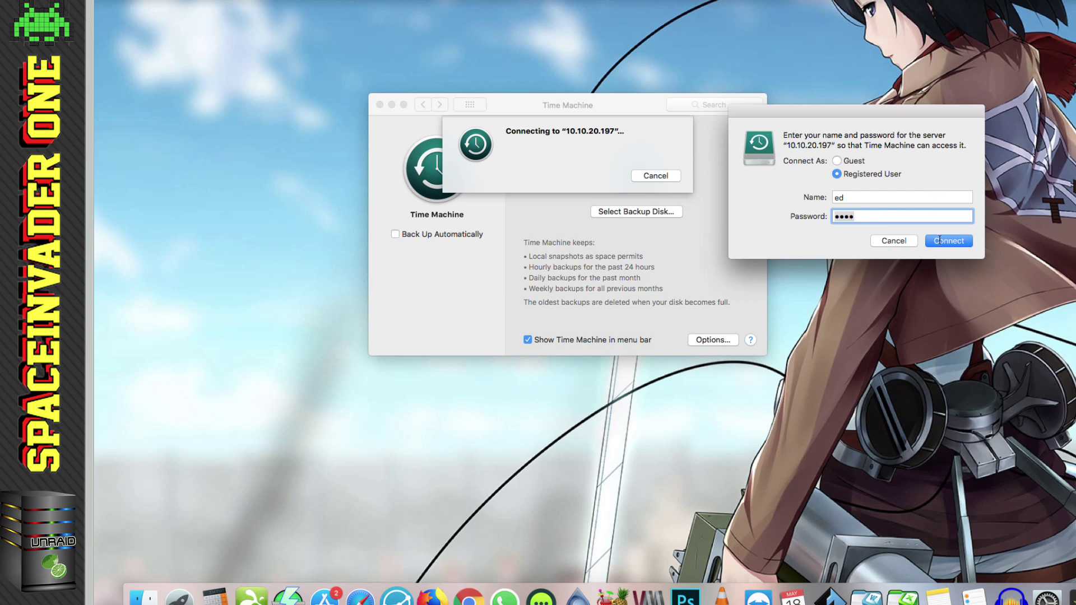
left_click(947, 241)
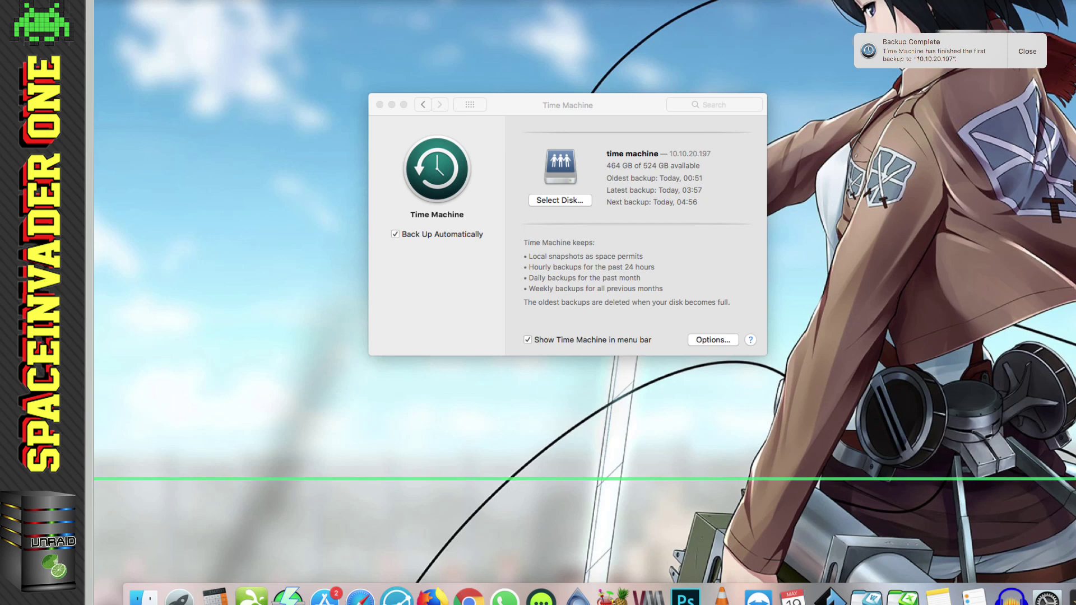
left_click(607, 168)
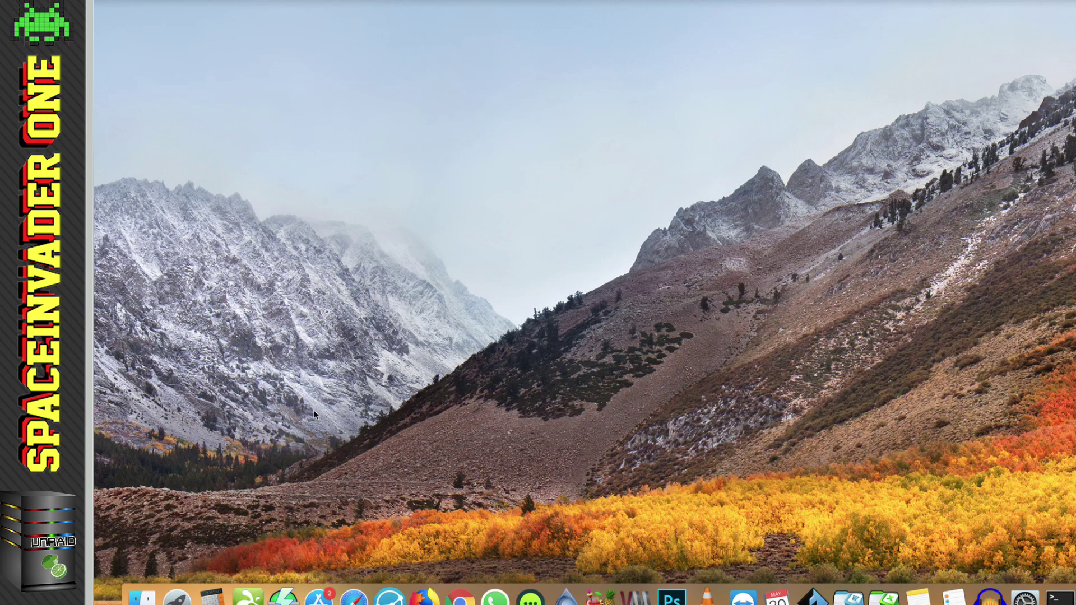
Step: Open the time machine share on BackupServer in Finder, inspect the backup file's available actions, and close the window
left_click(147, 600)
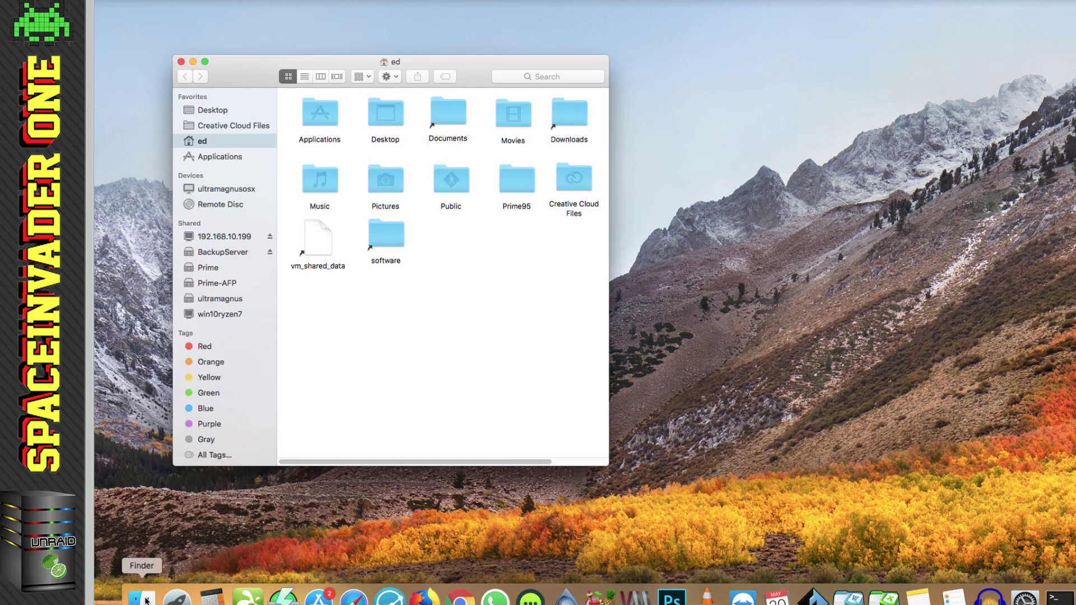
left_click(215, 252)
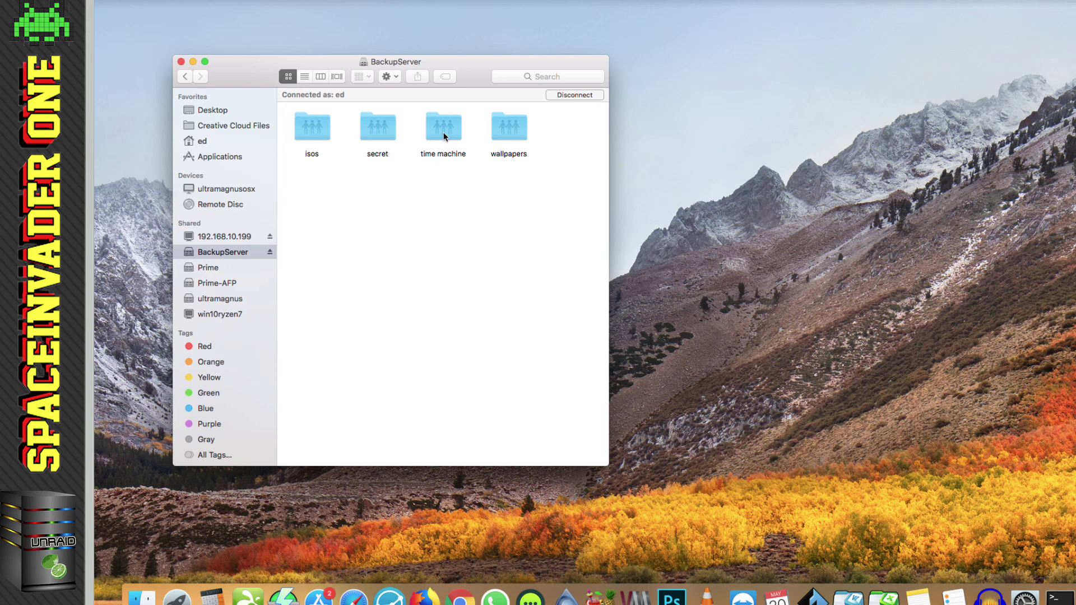
double_click(441, 129)
right_click(318, 119)
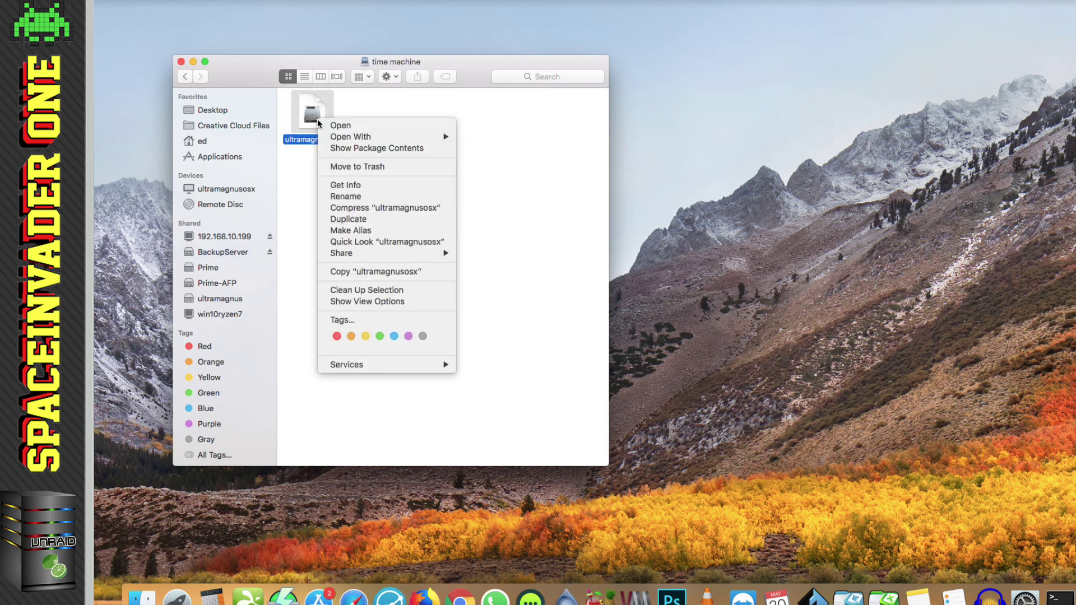
left_click(496, 158)
left_click(181, 62)
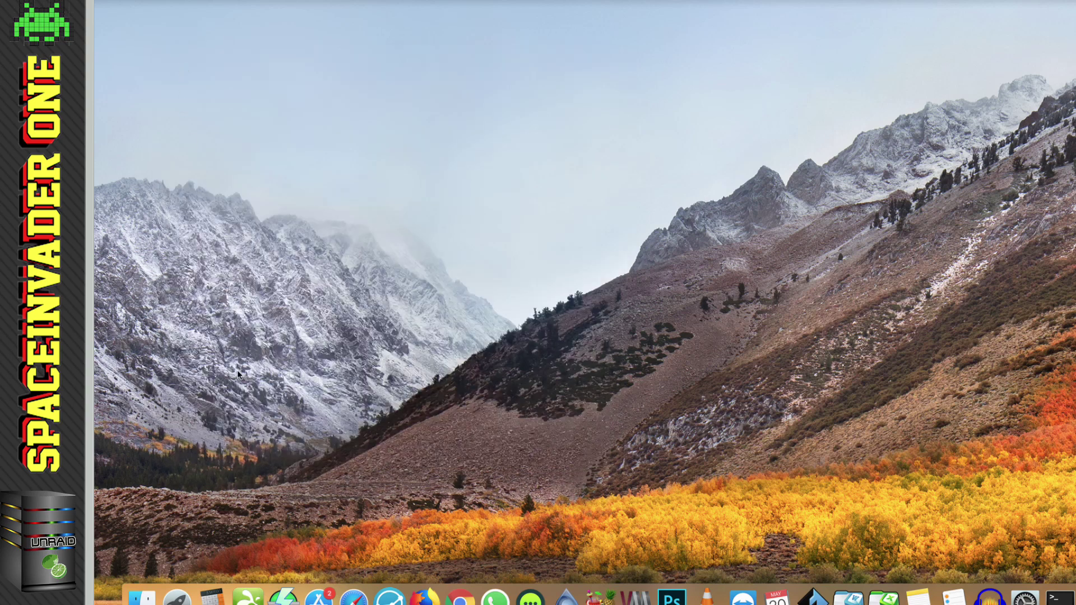
Step: Switch to Chrome and change the time machine share's SMB export to Yes/Time Machine (hidden), applying the change and leaving the share settings
left_click(459, 596)
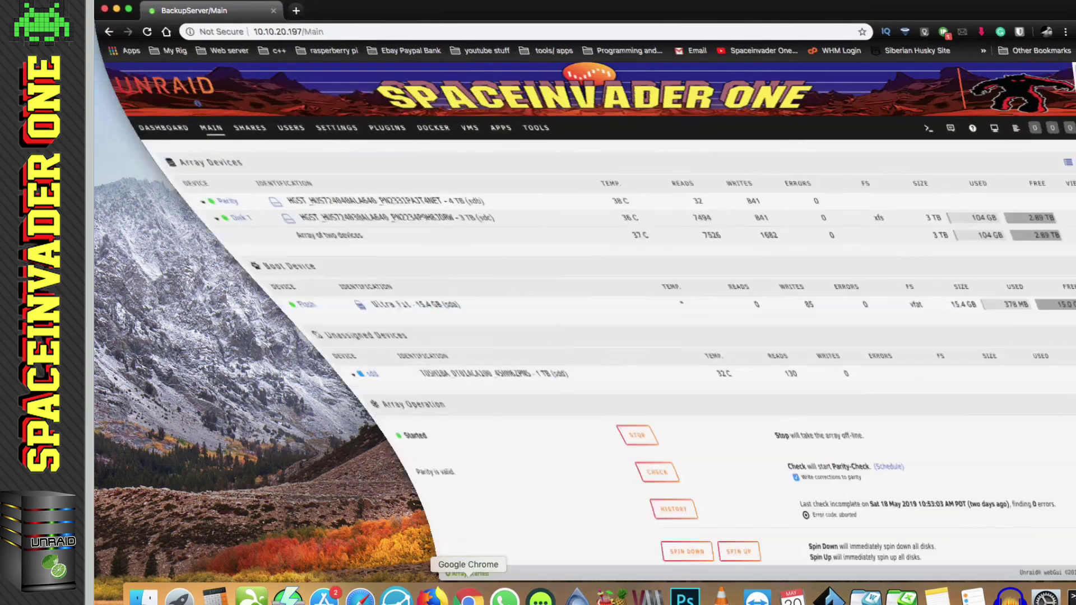
left_click(213, 128)
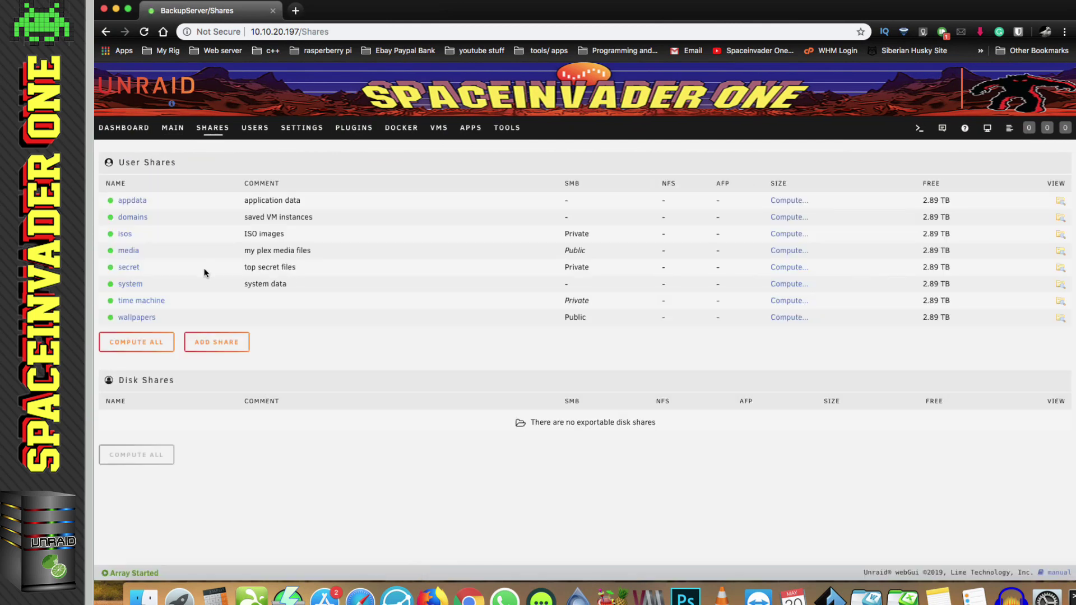
left_click(144, 301)
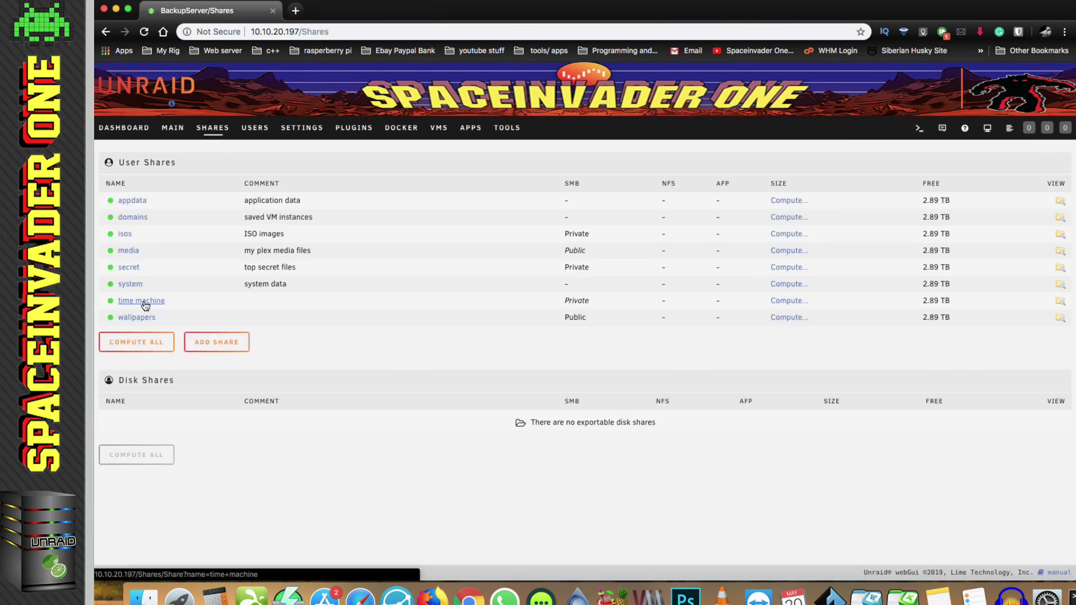
scroll(247, 328, "down", 5)
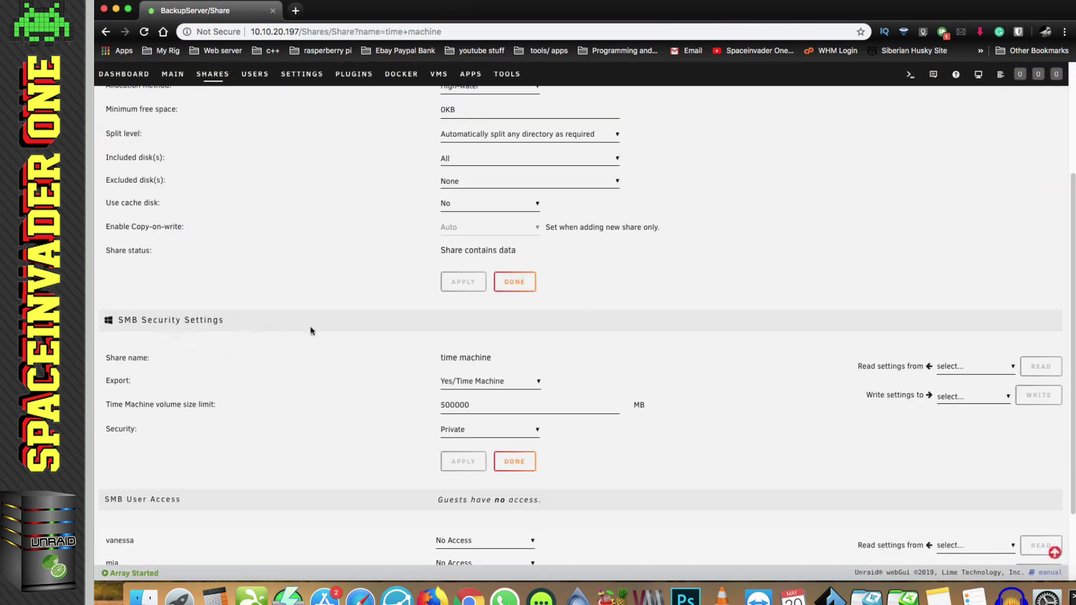
left_click(536, 383)
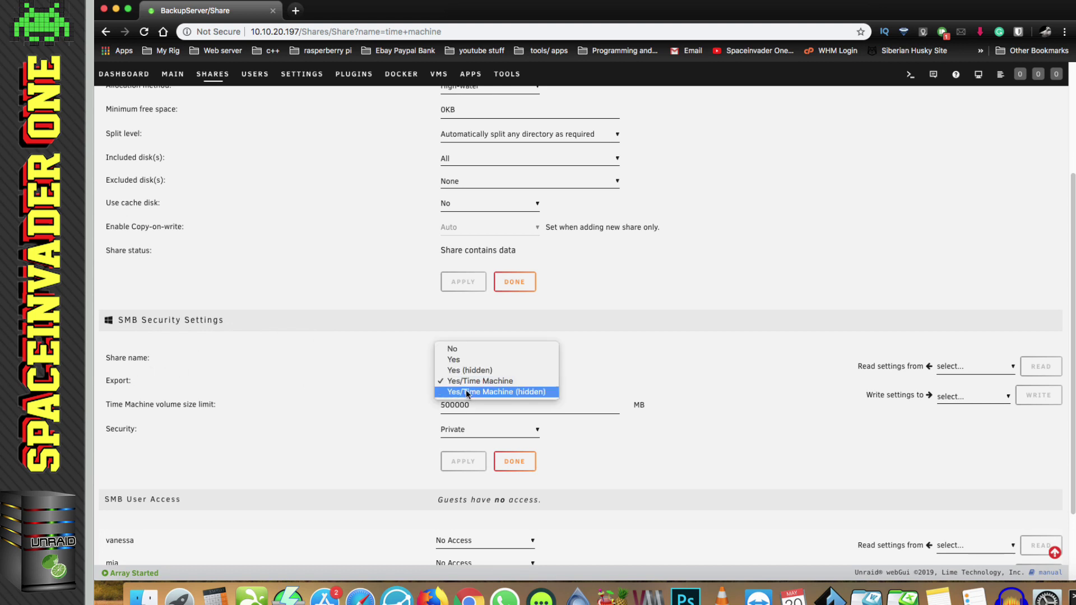
left_click(506, 392)
left_click(468, 460)
left_click(517, 452)
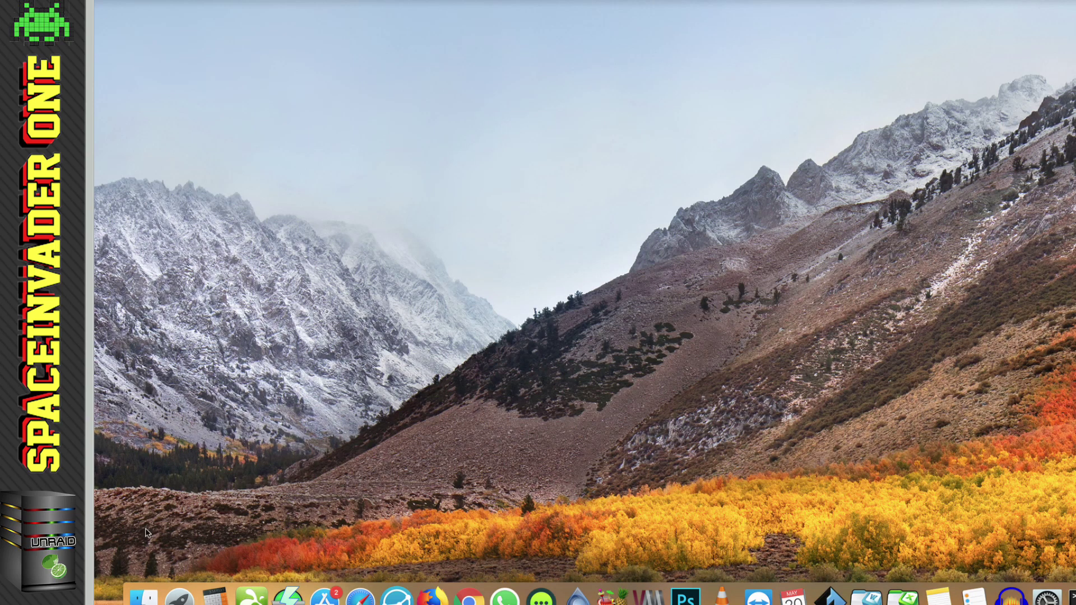
Step: Check which shares BackupServer lists in Finder, then close the Finder window
left_click(144, 595)
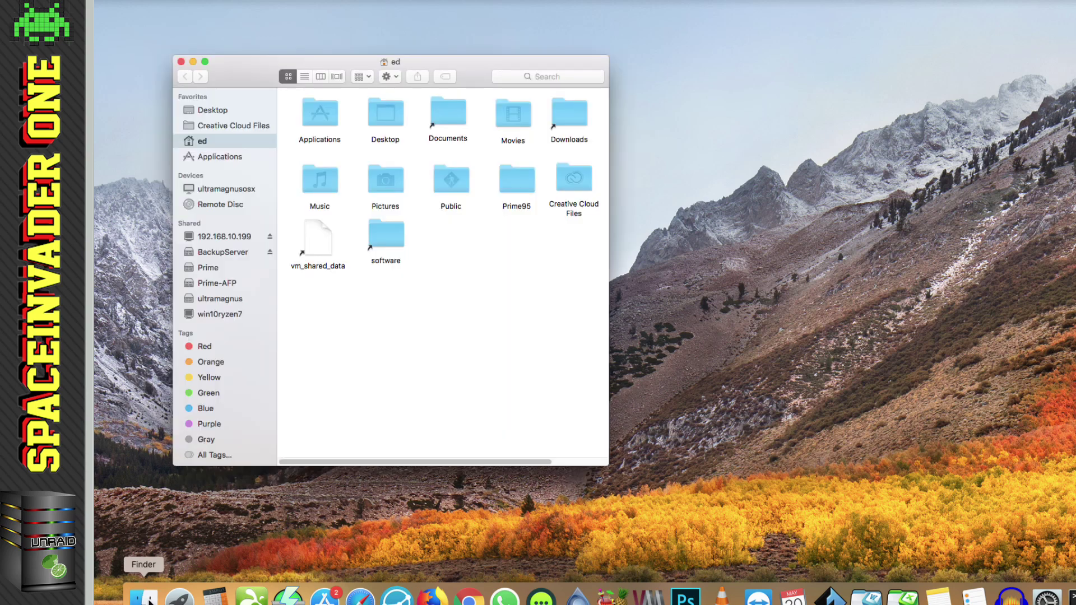
left_click(223, 252)
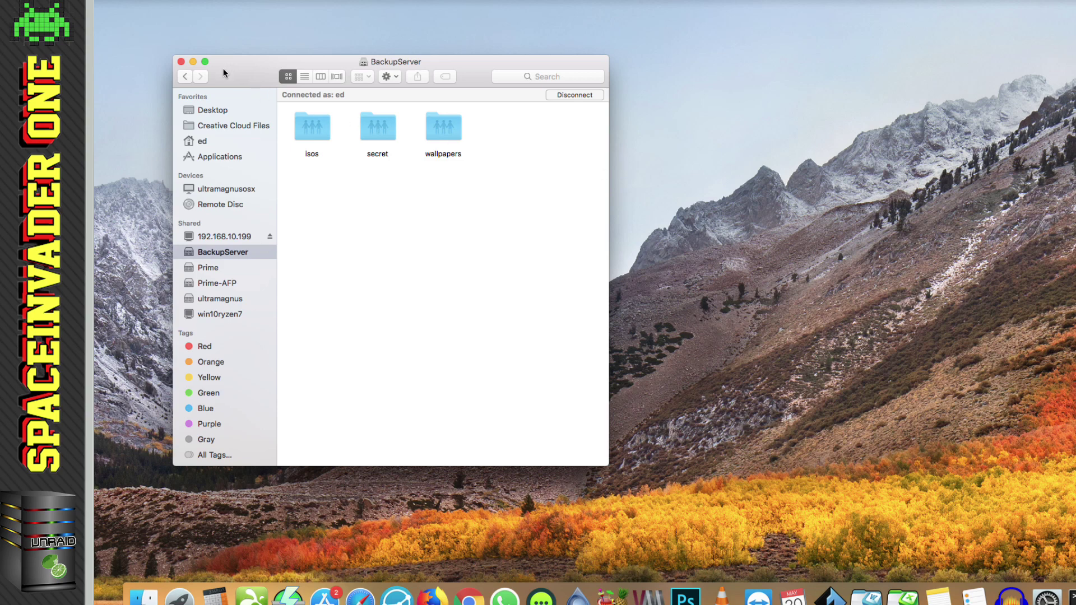
left_click(181, 62)
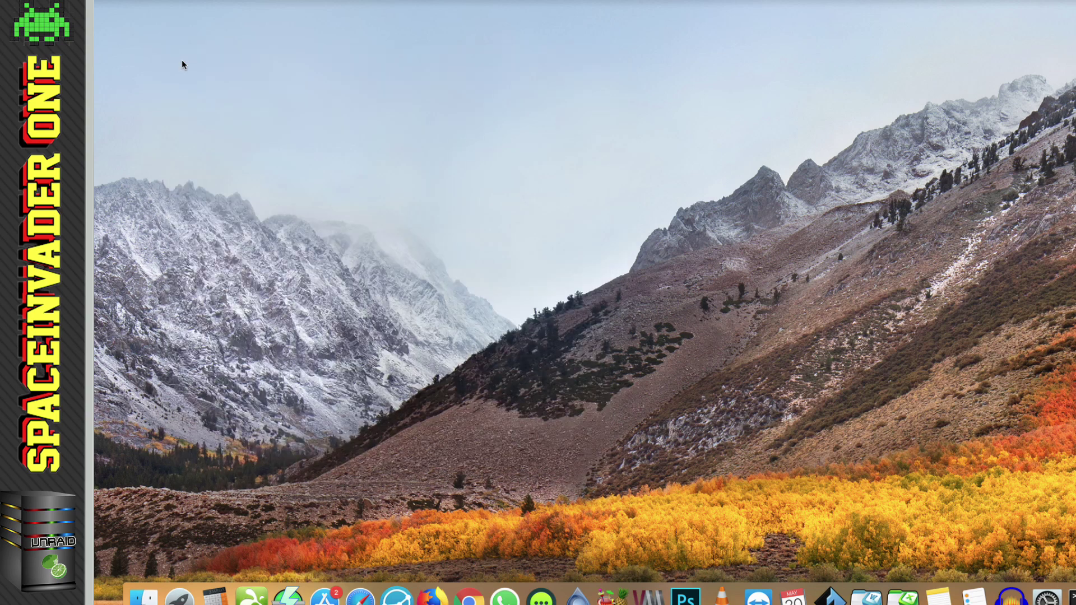